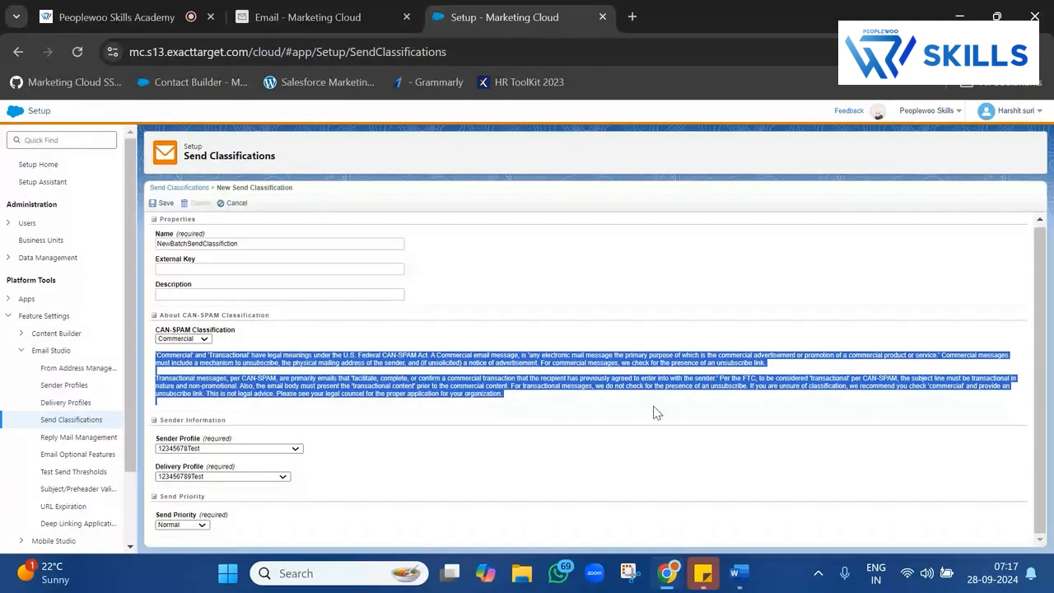
Highlight the CAN-SPAM explanation and its unsubscribe requirement, then switch to the NewBatchInvoice2 email.
click(656, 411)
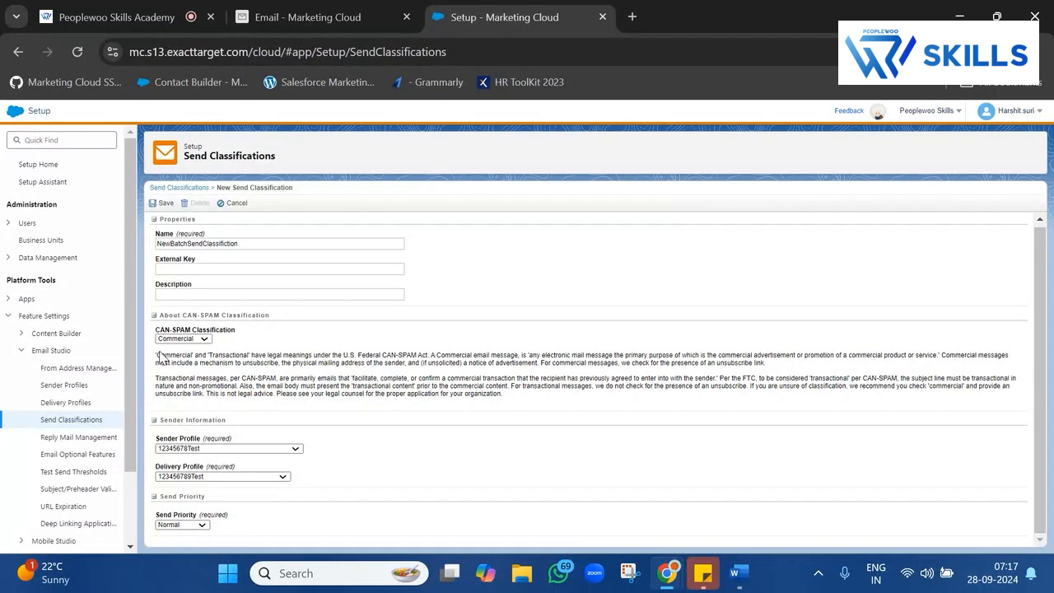
drag(161, 359, 945, 362)
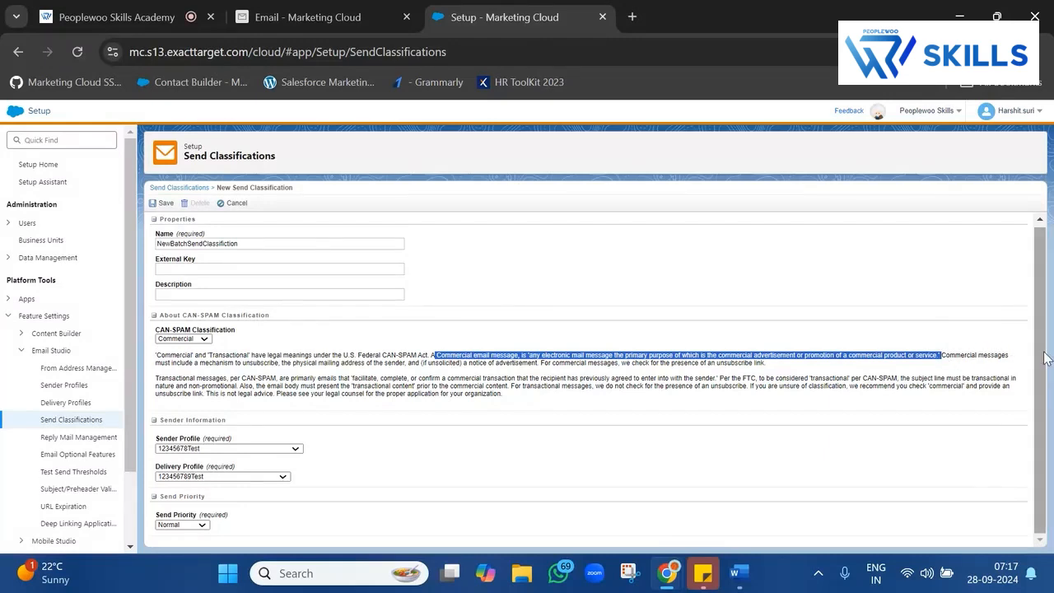
drag(180, 363, 285, 366)
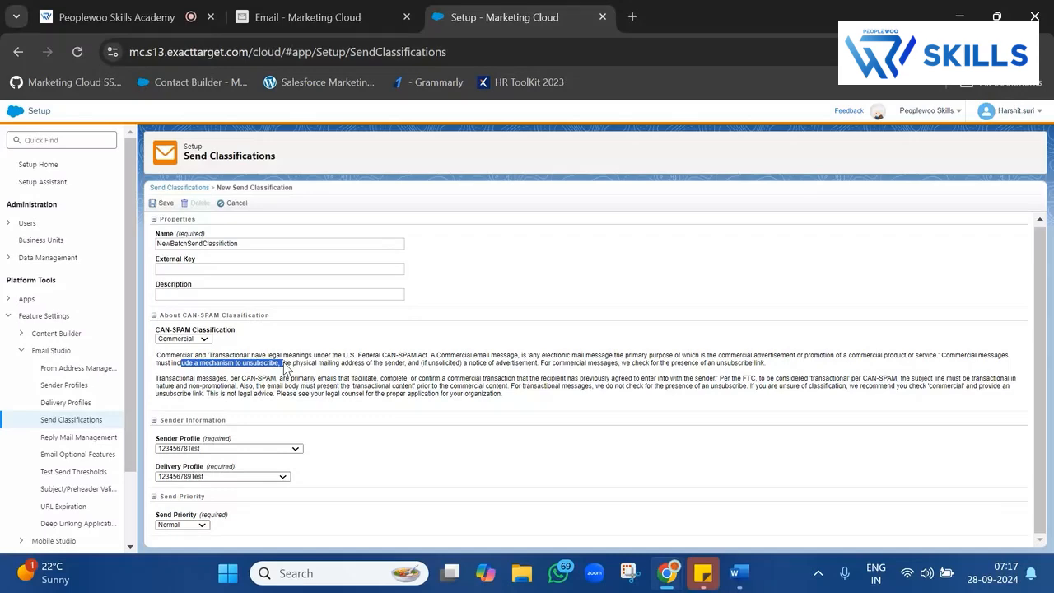
click(313, 16)
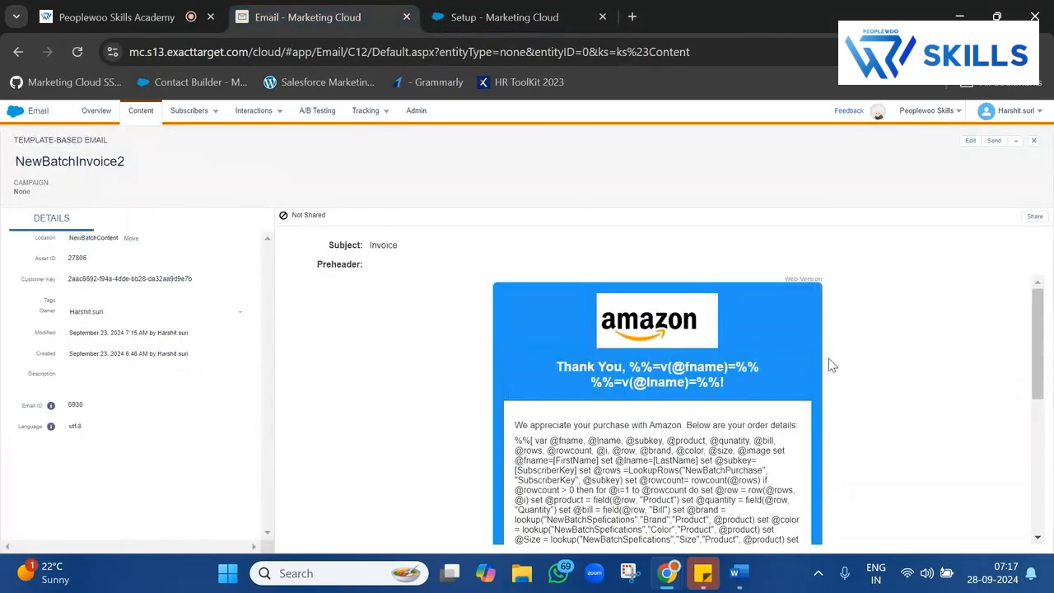
Reopen NewBatchInvoice2 from Content Builder with Edit Content, then return to the send classification form.
click(1033, 141)
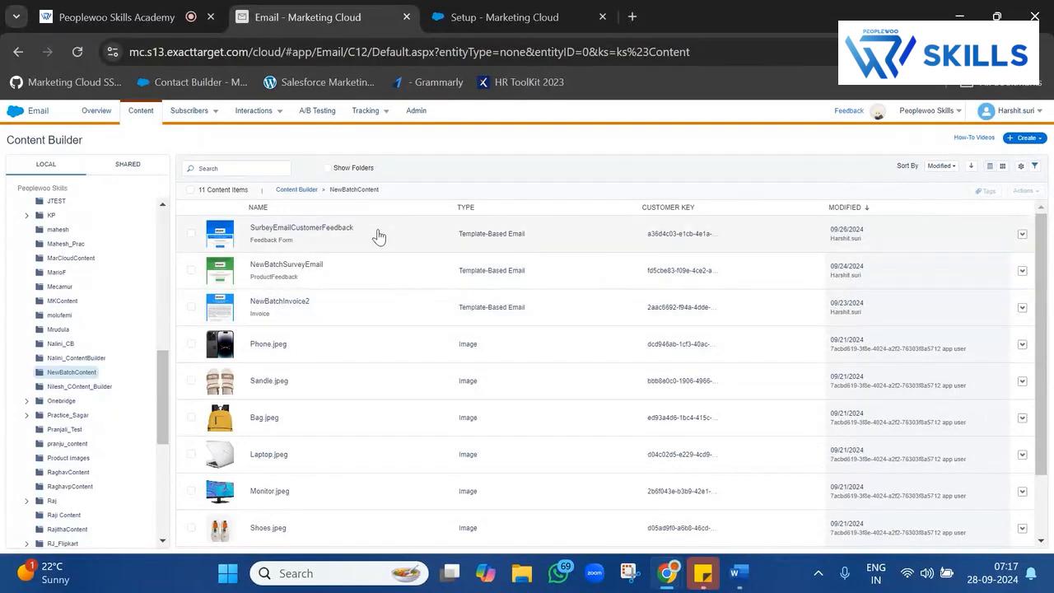
click(384, 307)
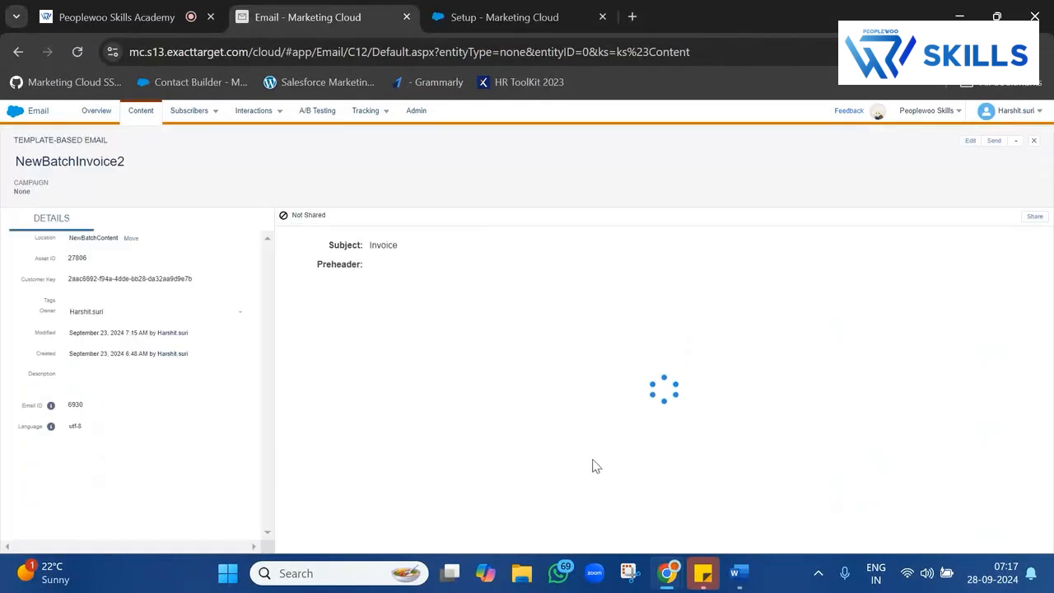
scroll(558, 414, down, 10)
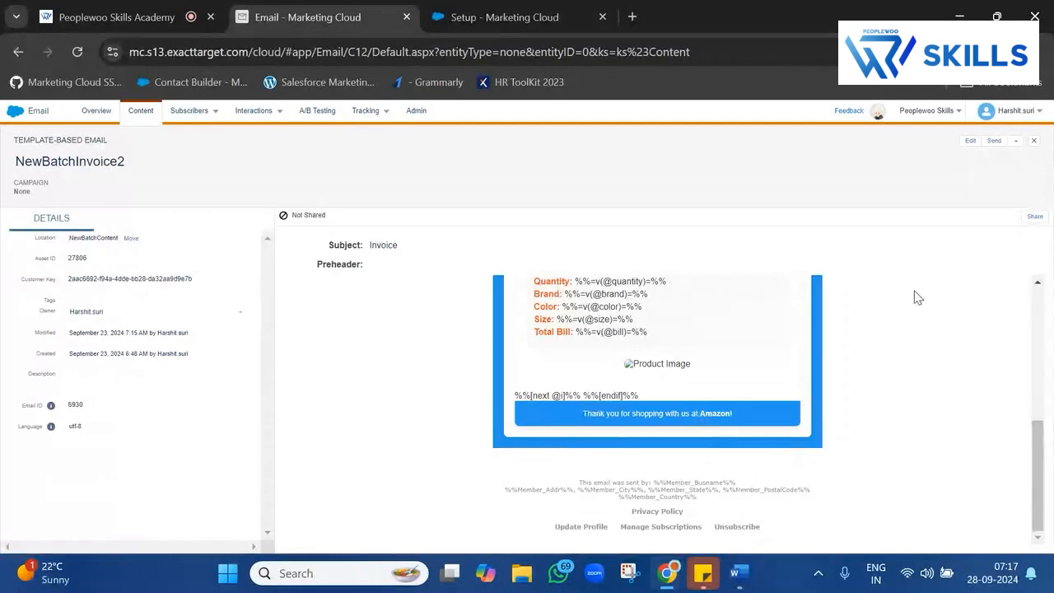
click(970, 141)
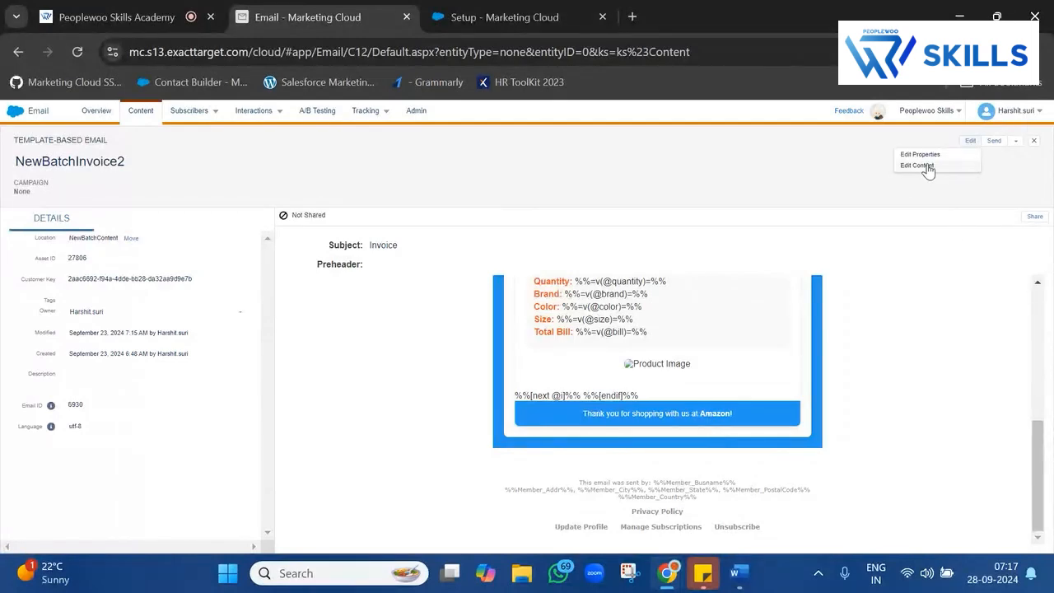
click(927, 164)
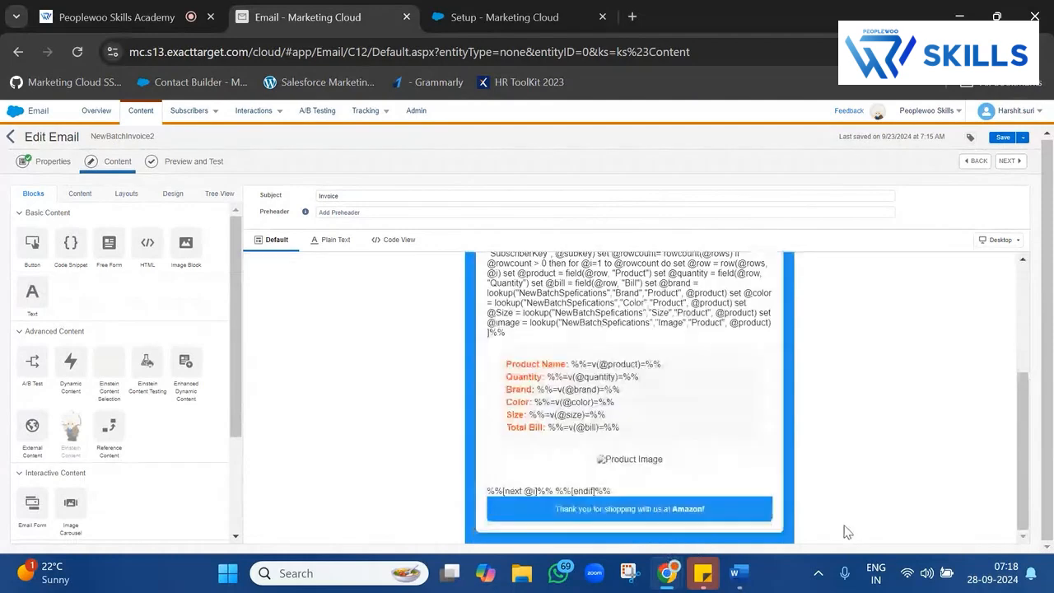
click(505, 16)
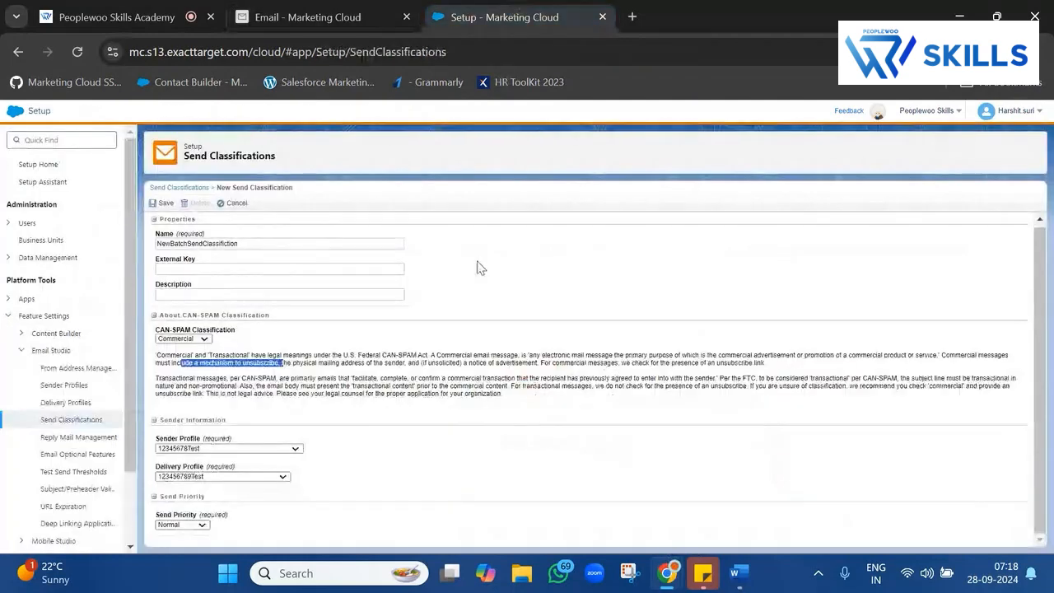
Highlight the mailing-address, advertisement-notice and unsubscribe-link requirements, then go back to the email editor.
drag(287, 363, 409, 370)
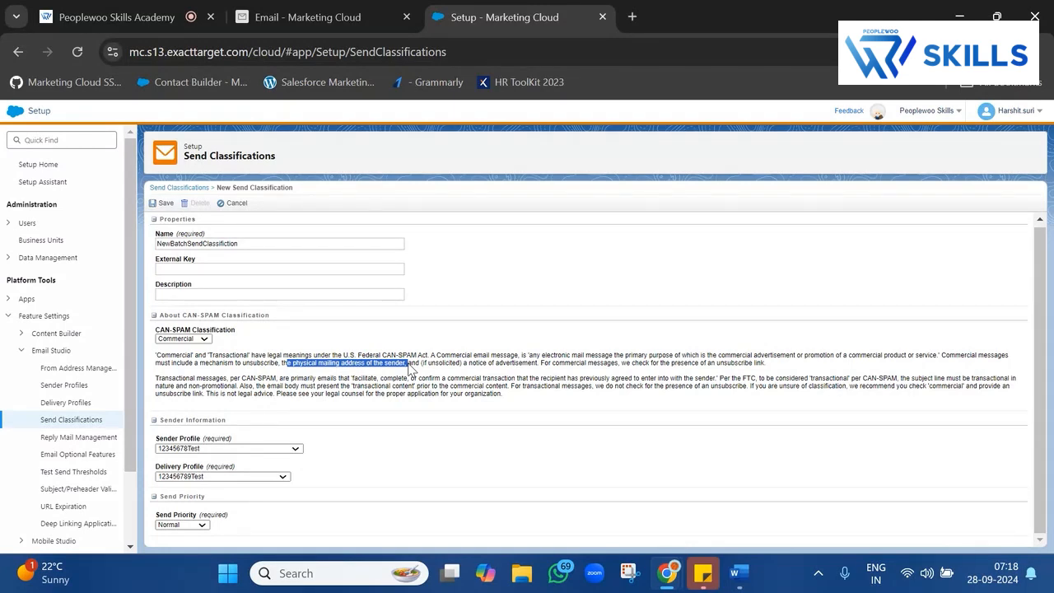
drag(456, 363, 542, 368)
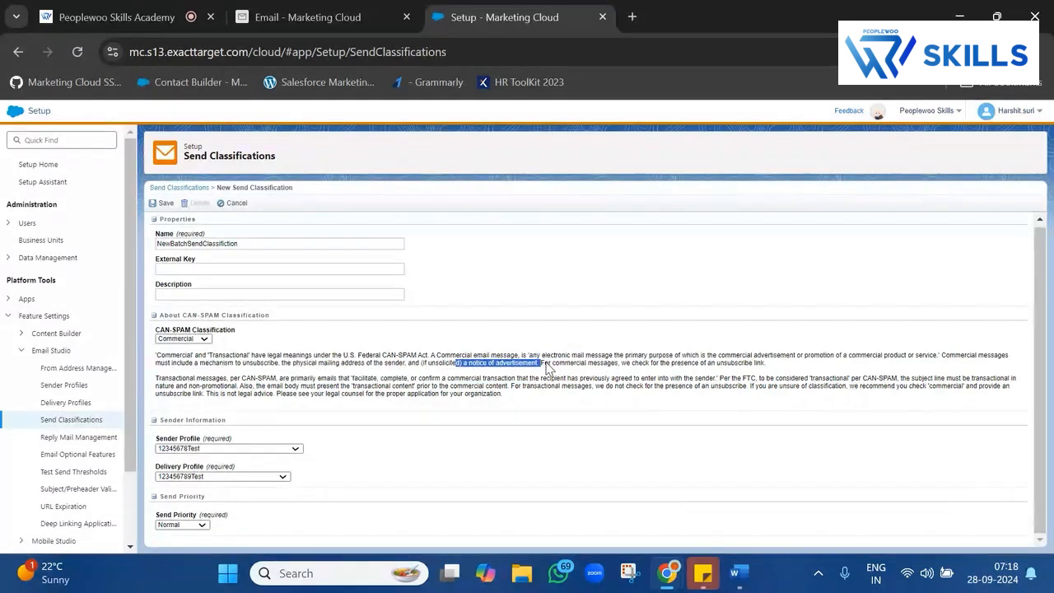
drag(550, 364, 784, 347)
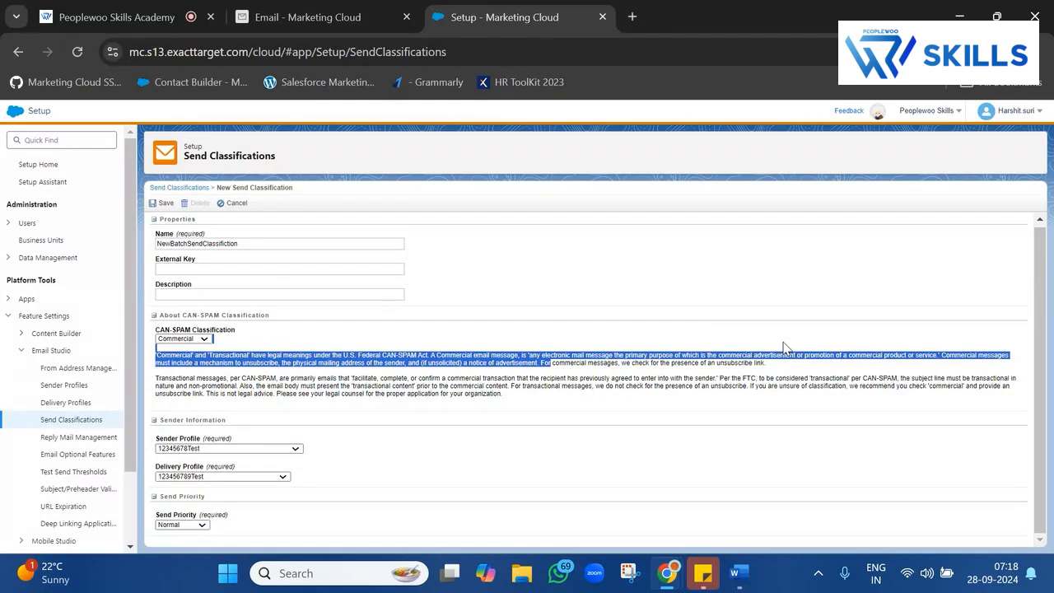
click(307, 16)
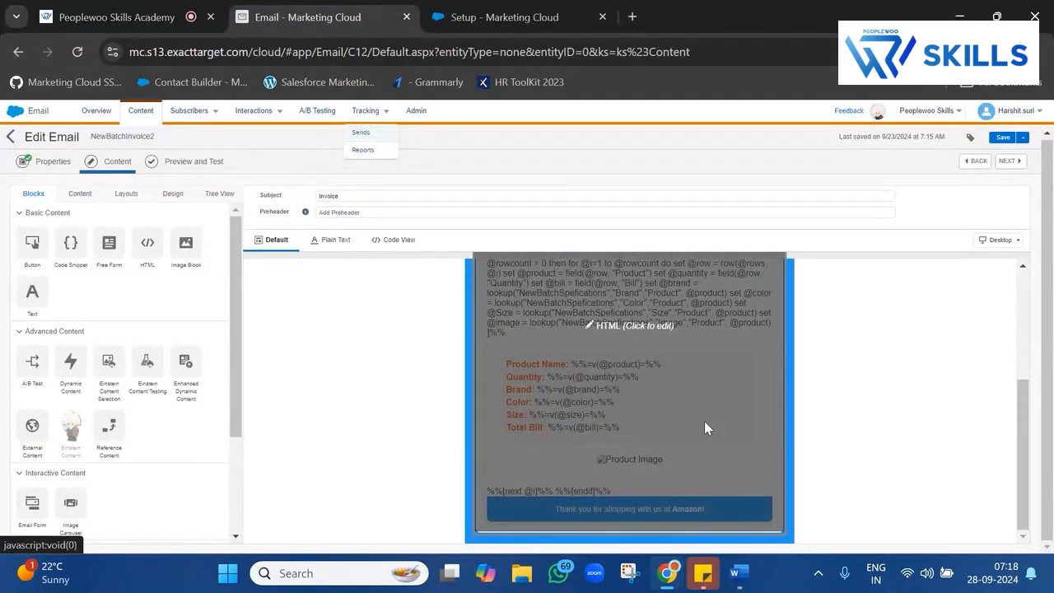
Drag a Code Snippet block from the Blocks panel onto the NewBatchInvoice2 email canvas.
scroll(716, 370, up, 3)
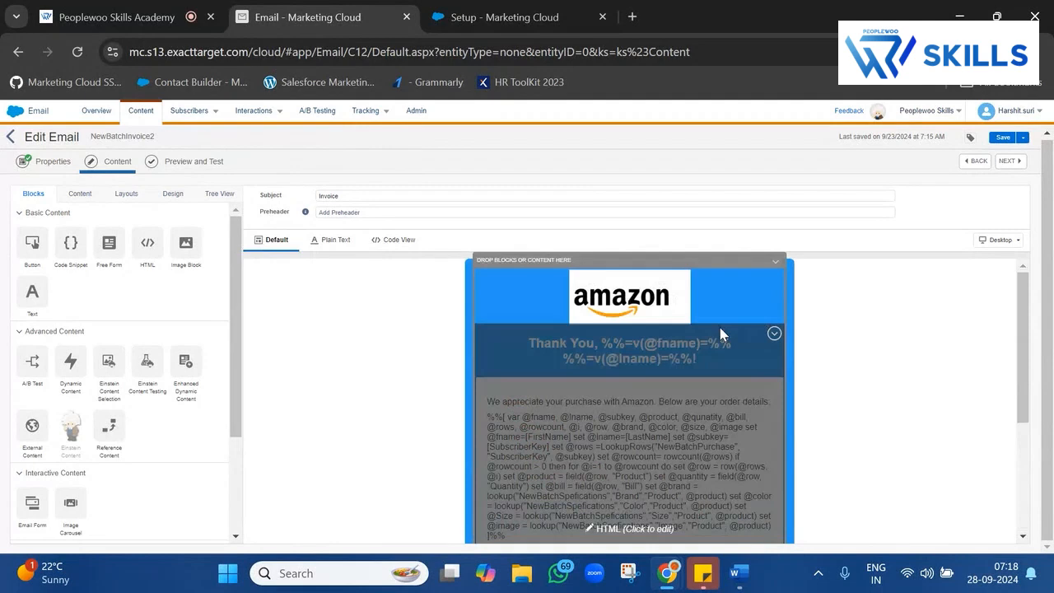
scroll(719, 334, down, 3)
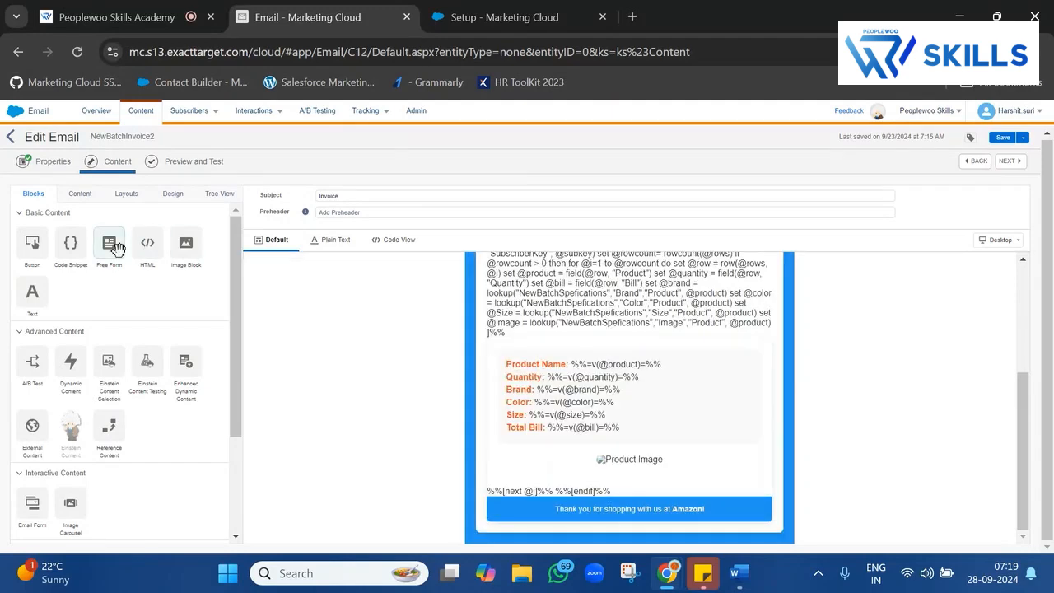
drag(67, 247, 633, 542)
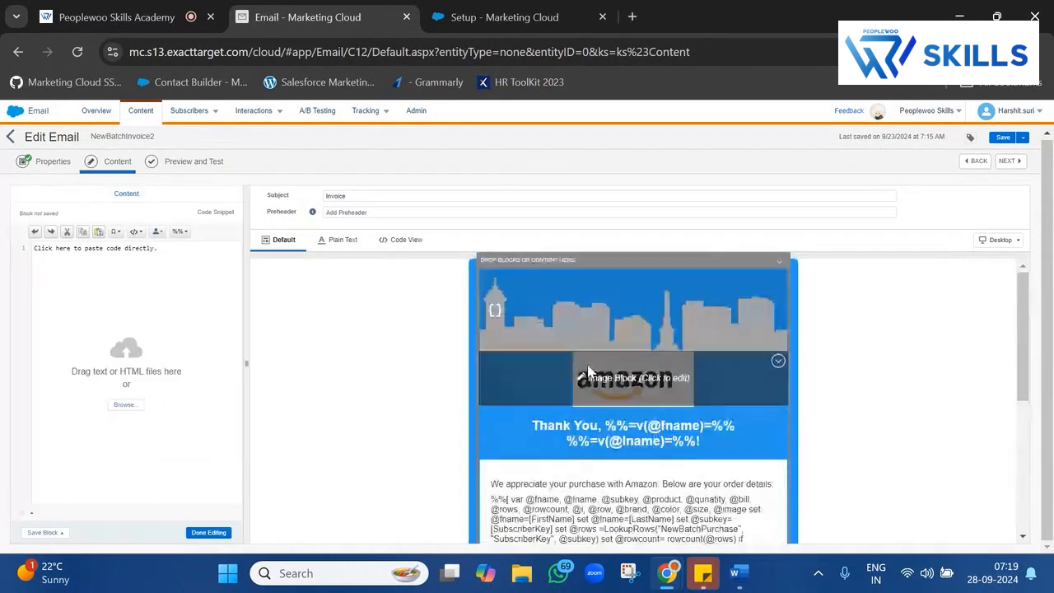
Move the snippet block lower in the email and insert the Physical Mailing Address system snippet.
drag(572, 305, 618, 518)
scroll(618, 517, down, 1)
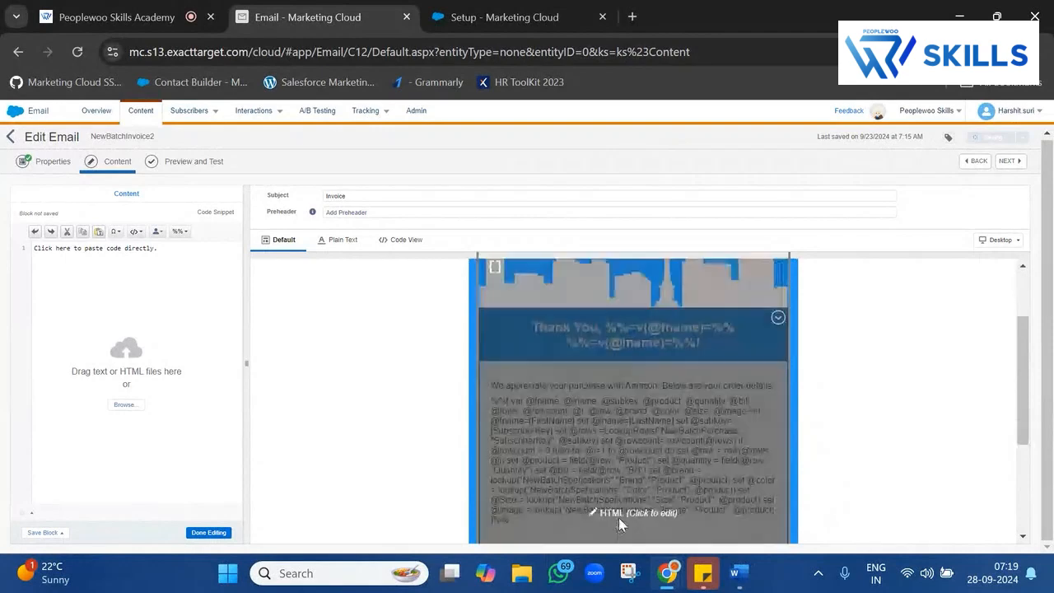
drag(597, 285, 648, 536)
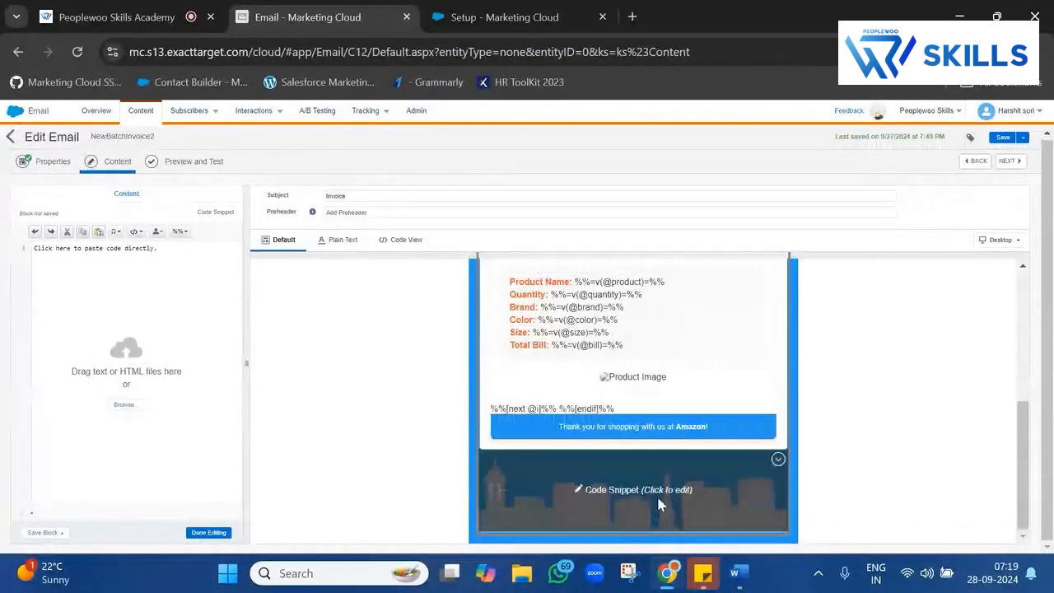
click(134, 280)
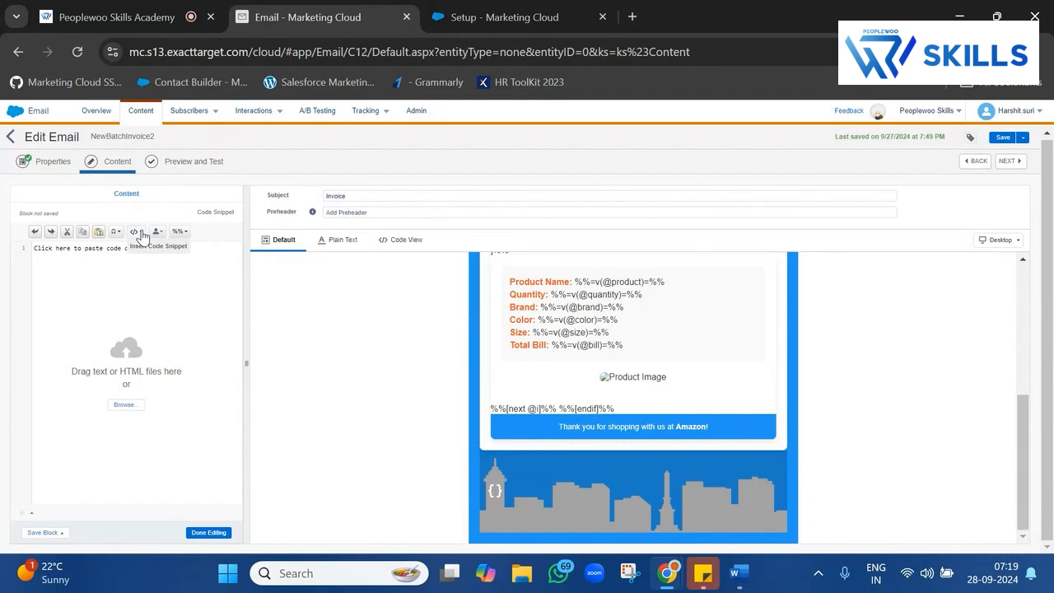
click(139, 233)
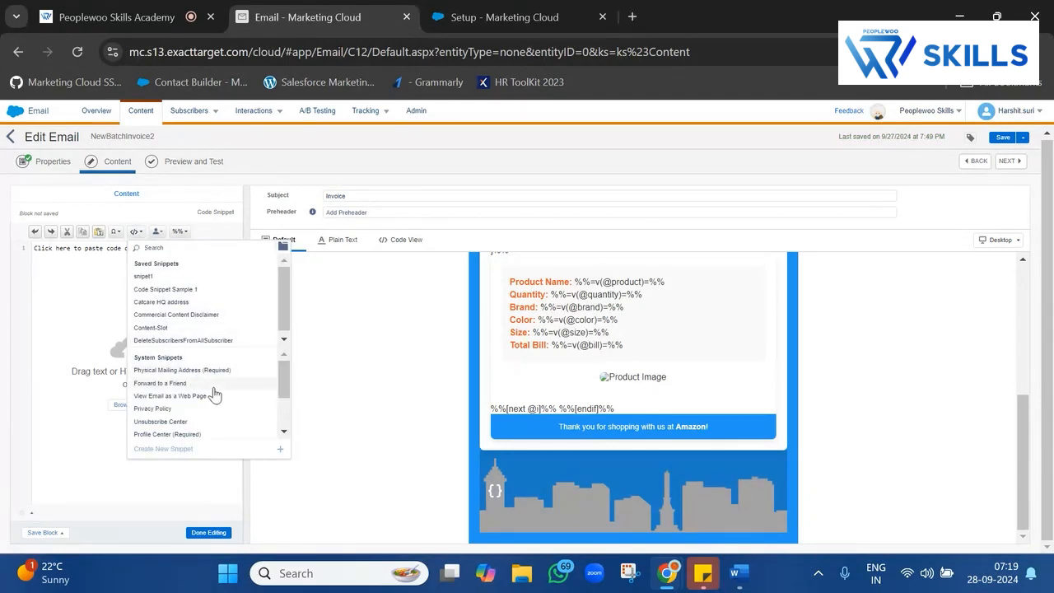
double_click(165, 356)
triple_click(165, 356)
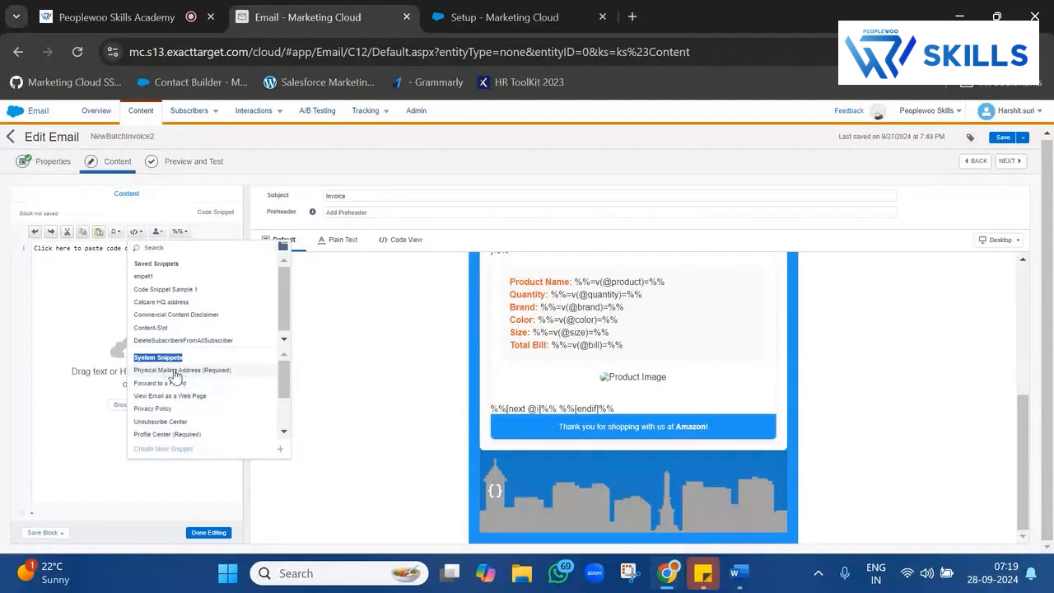
click(210, 371)
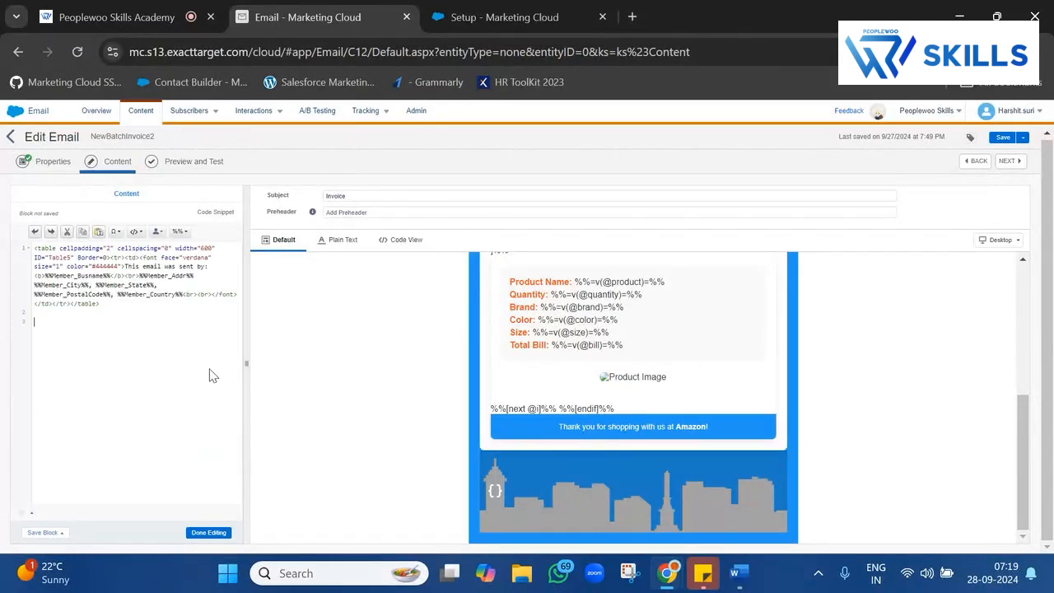
Add the Profile Center and Unsubscribe Center snippets, then finish editing the footer code.
click(133, 231)
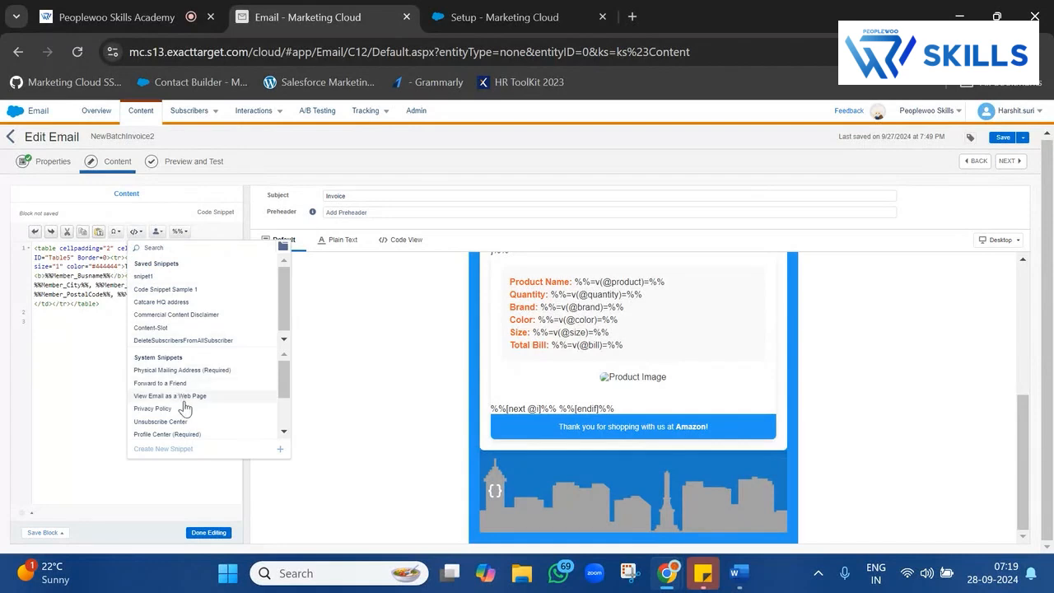
scroll(184, 406, down, 3)
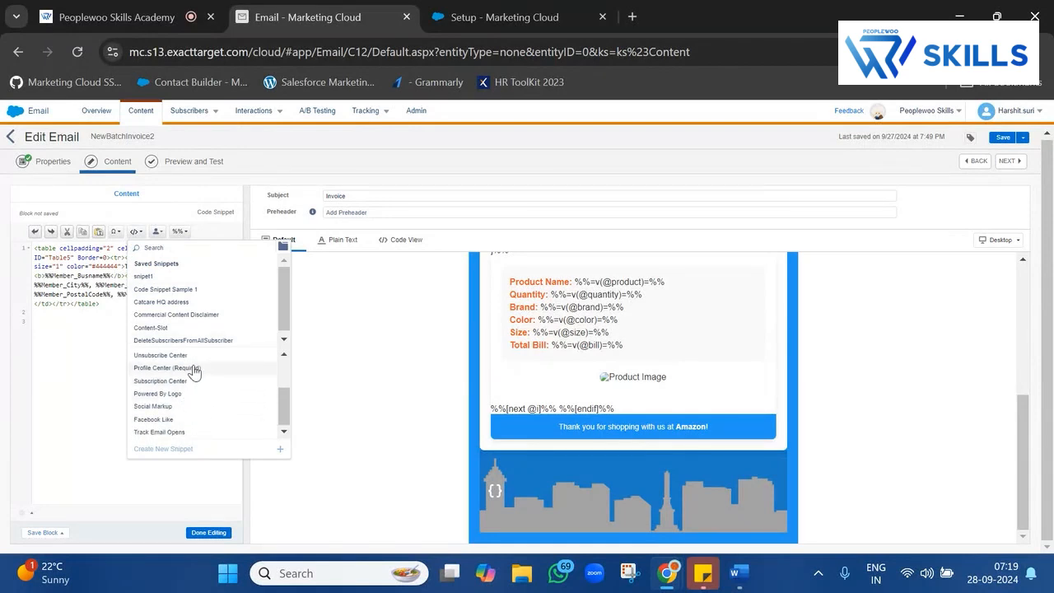
click(195, 372)
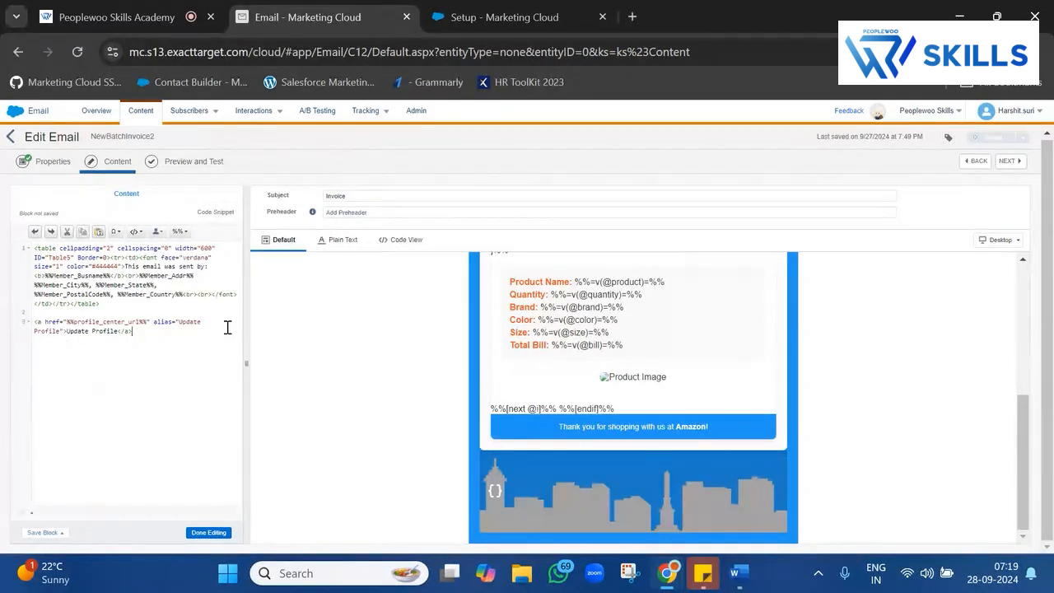
click(144, 238)
scroll(185, 374, down, 3)
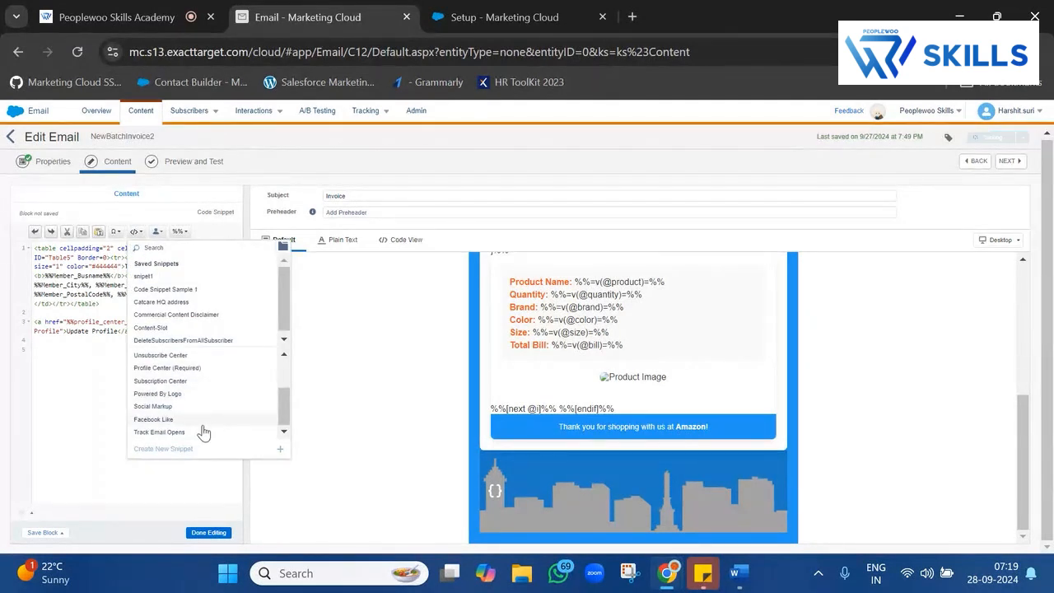
click(191, 355)
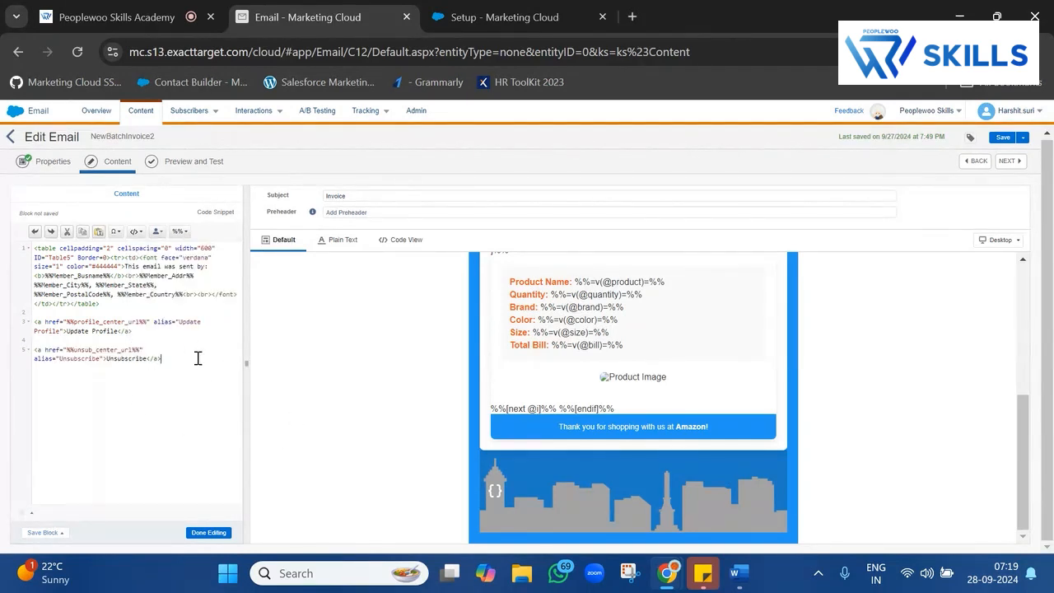
drag(197, 358, 30, 251)
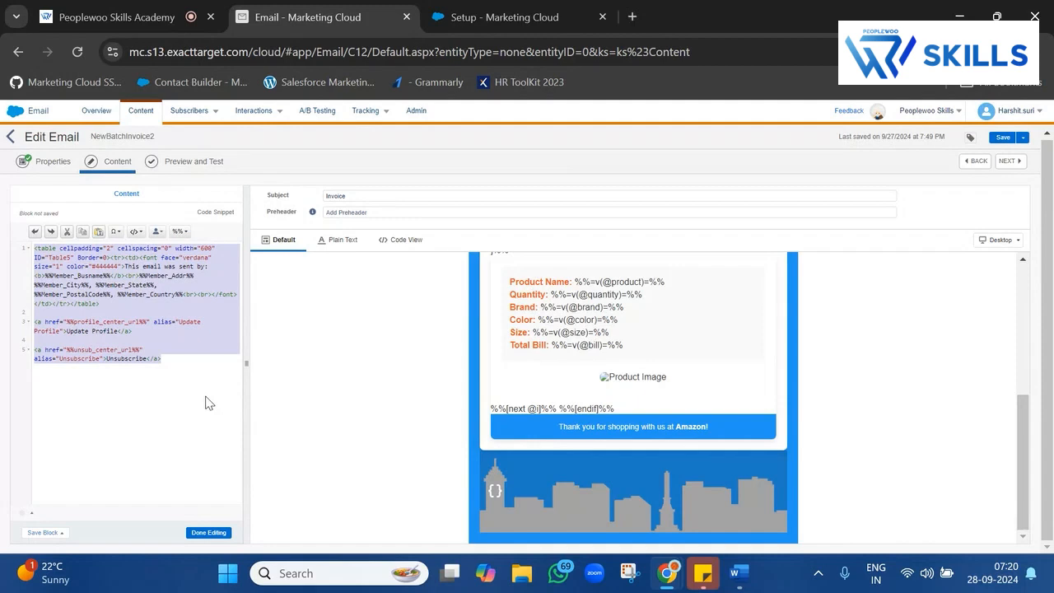
click(208, 532)
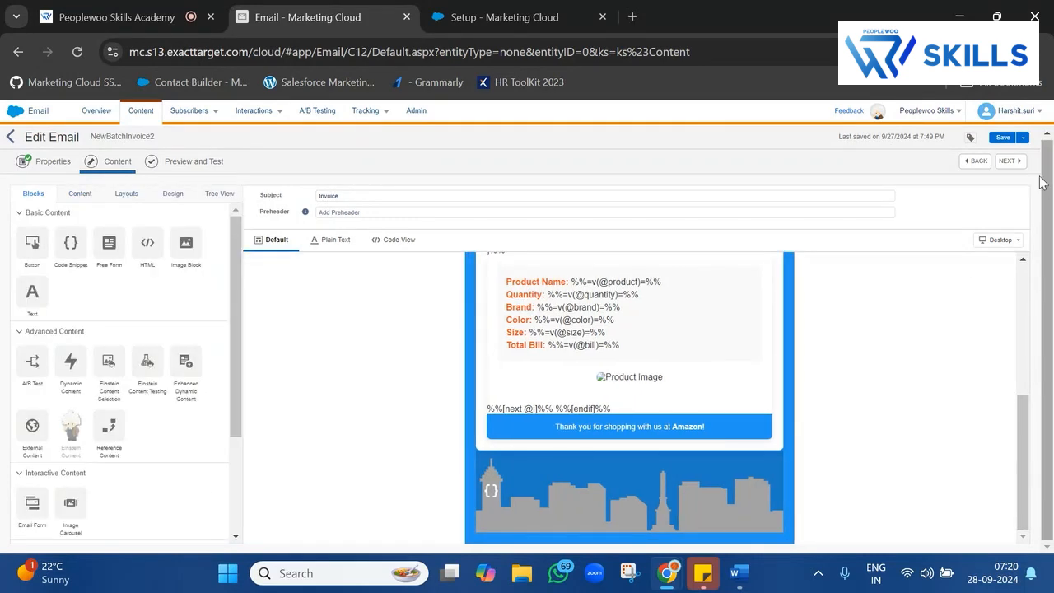
Open the subscriber preview and highlight the footer's sender and postal address lines.
click(1009, 161)
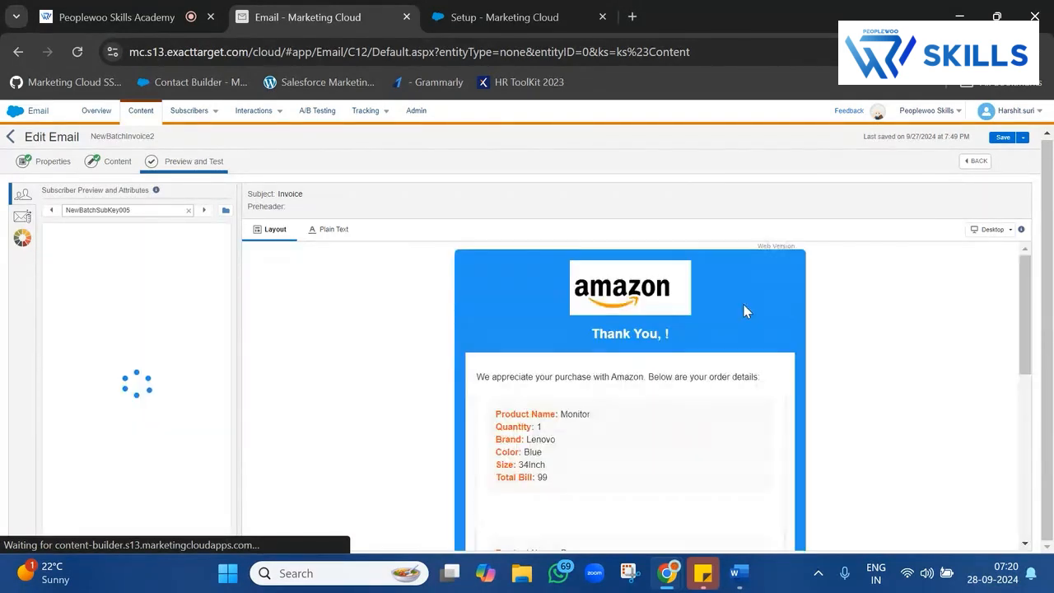
scroll(710, 432, down, 10)
scroll(709, 433, down, 2)
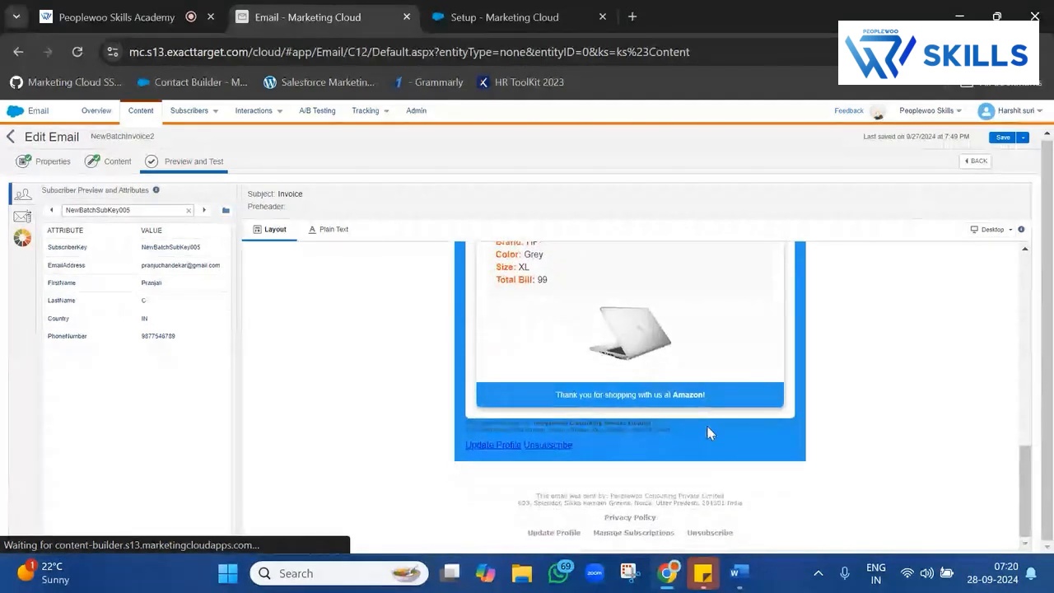
scroll(555, 458, up, 2)
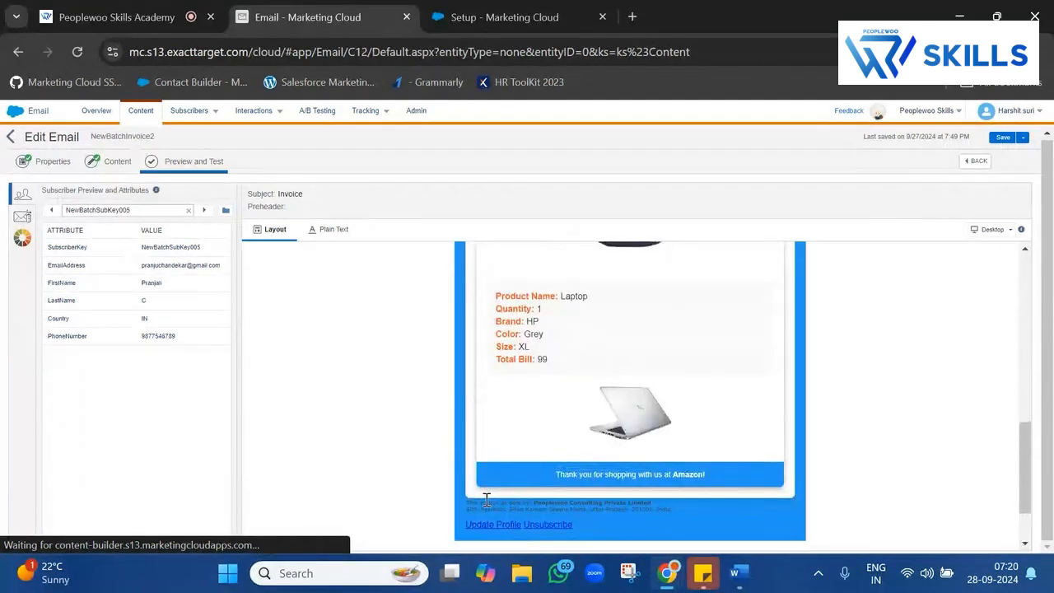
drag(466, 500, 655, 505)
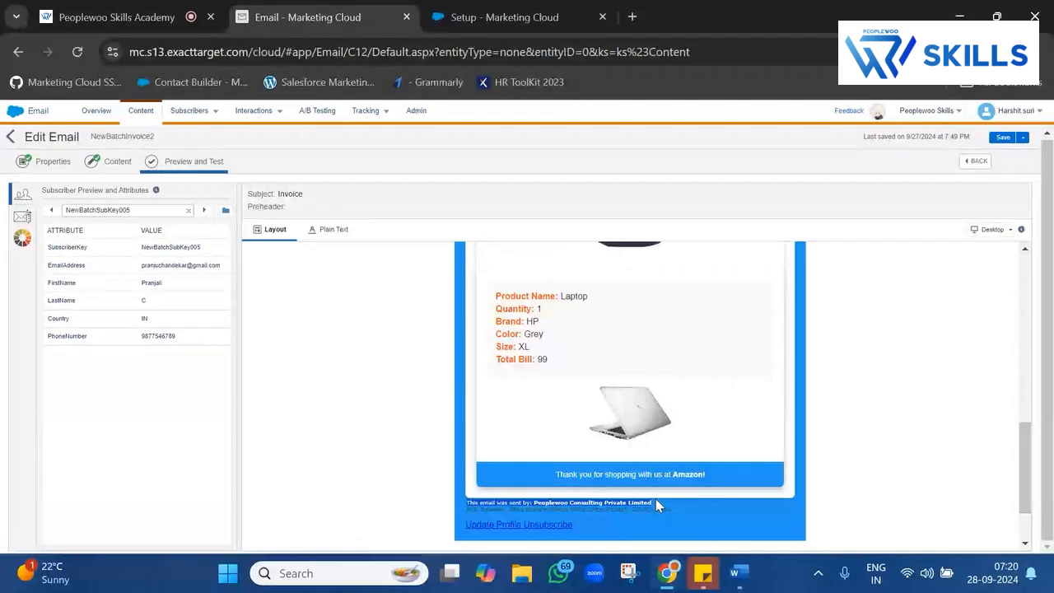
click(466, 511)
drag(467, 510, 669, 509)
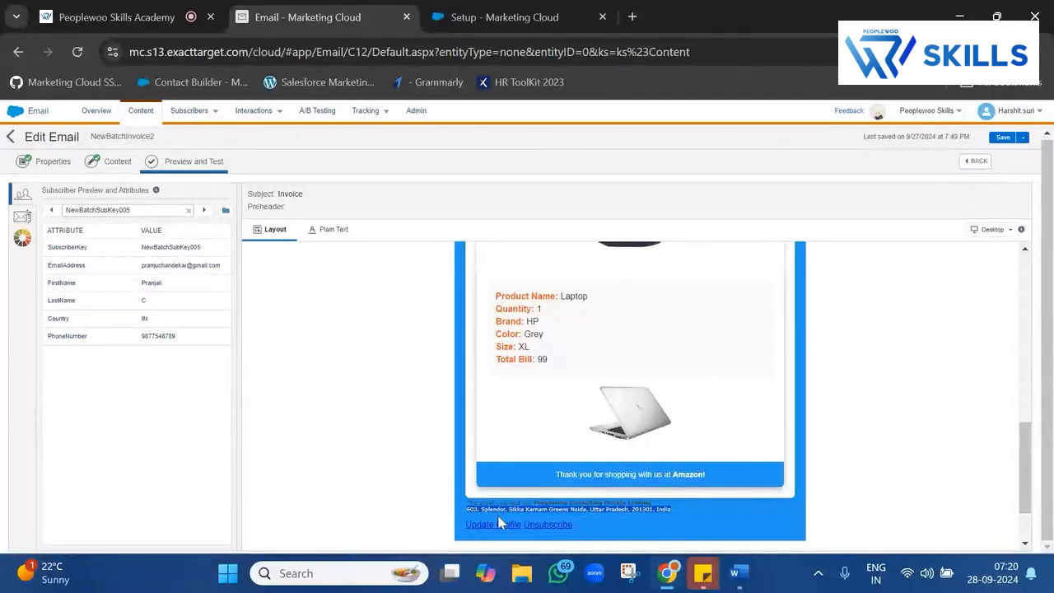
drag(454, 524, 580, 532)
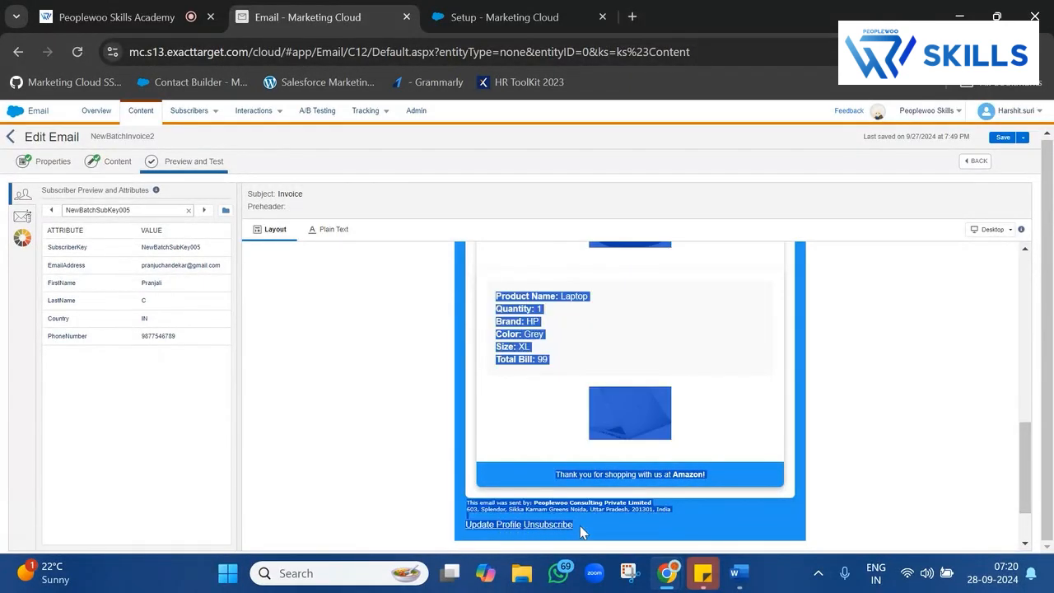
click(846, 471)
Select the standard footer block and the Brand: HP-to-footer-links text, then return to Setup.
scroll(744, 475, down, 1)
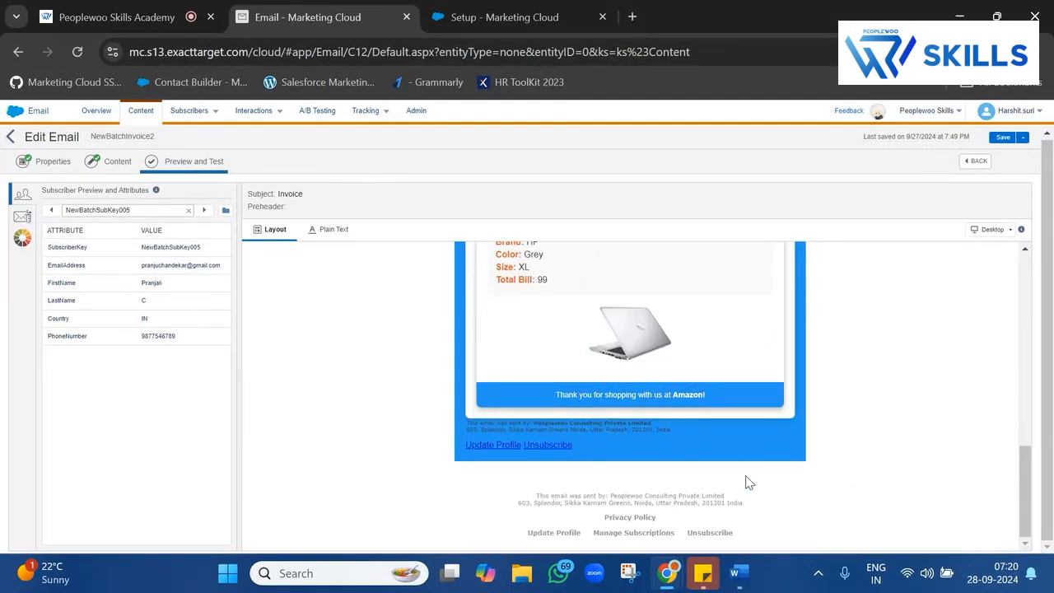
drag(593, 477, 758, 548)
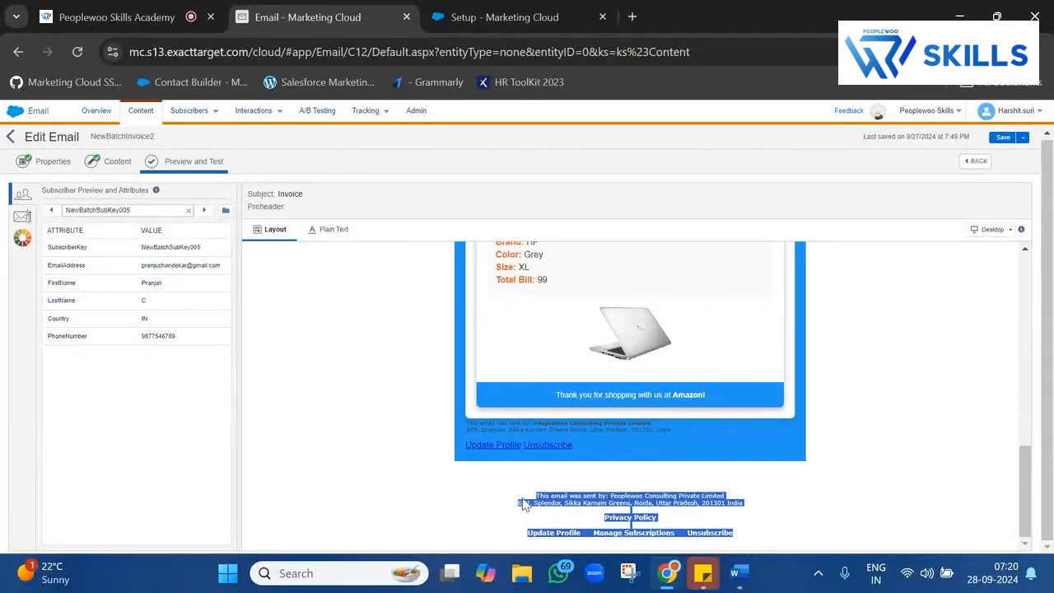
drag(517, 489, 782, 543)
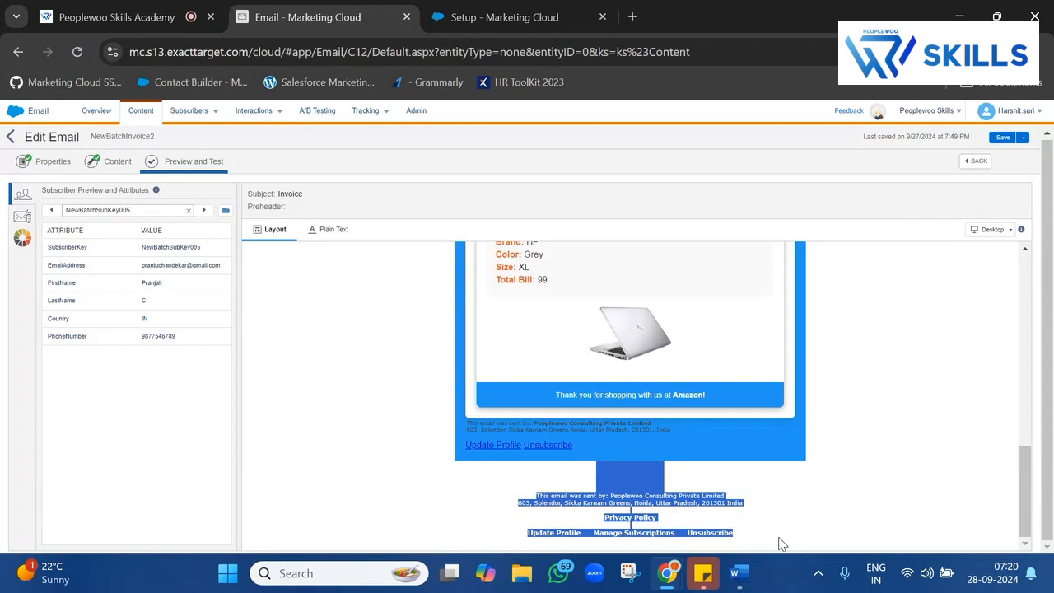
drag(575, 477, 772, 550)
scroll(472, 418, up, 10)
scroll(472, 418, down, 10)
drag(456, 417, 574, 444)
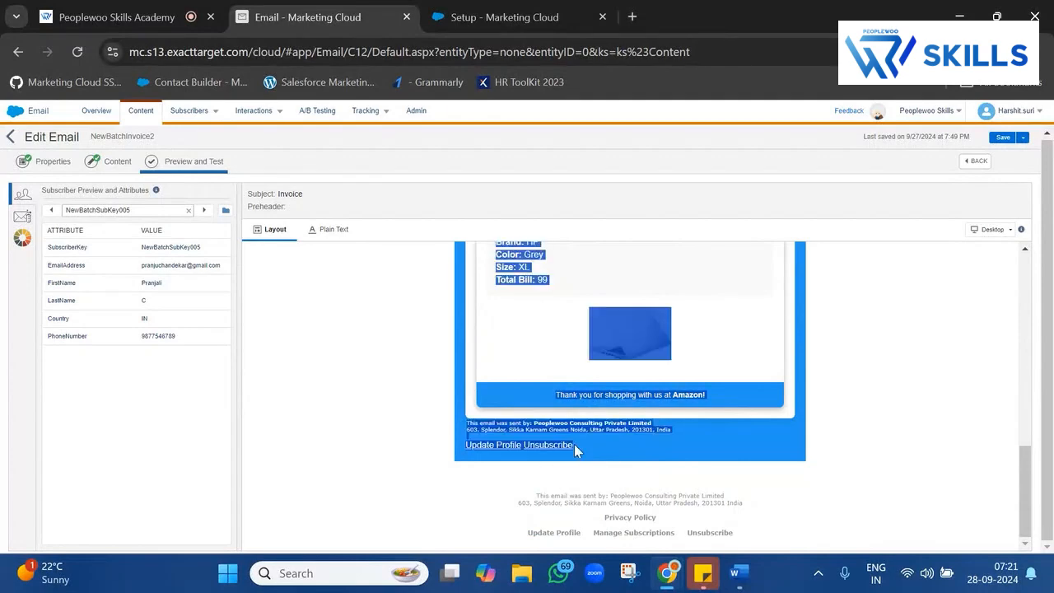
click(483, 7)
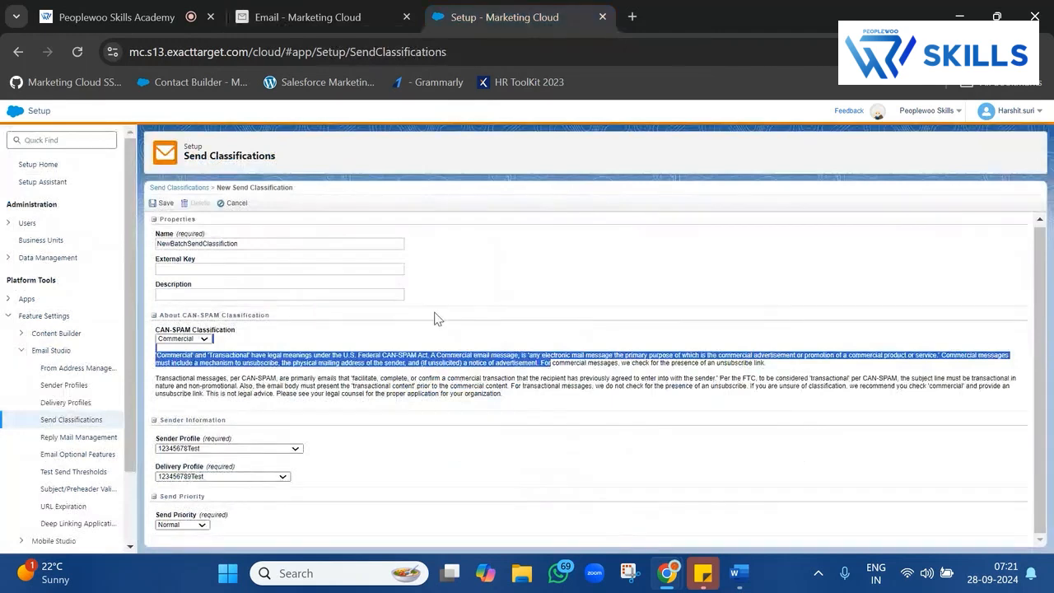
Choose Transactional from the CAN-SPAM Classification dropdown and highlight its explanation text.
click(185, 339)
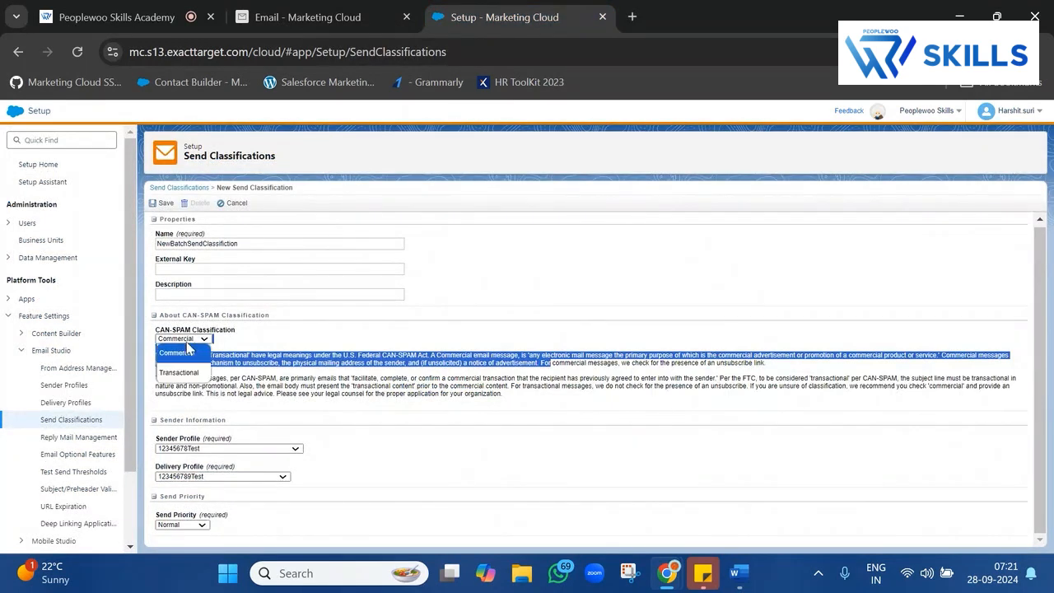
click(183, 373)
click(259, 375)
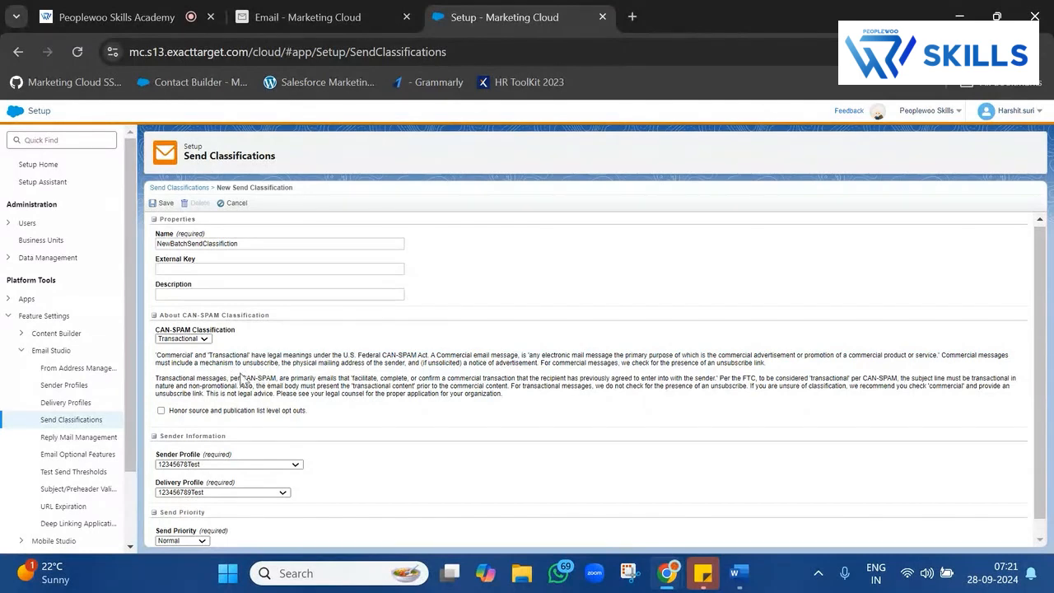
drag(156, 377, 720, 387)
click(550, 373)
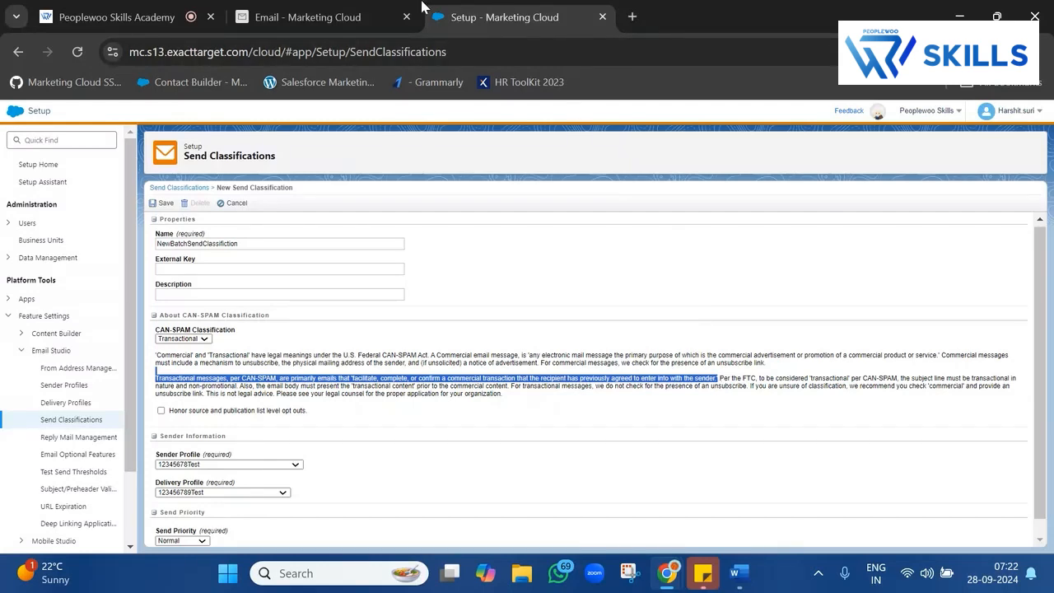
click(392, 10)
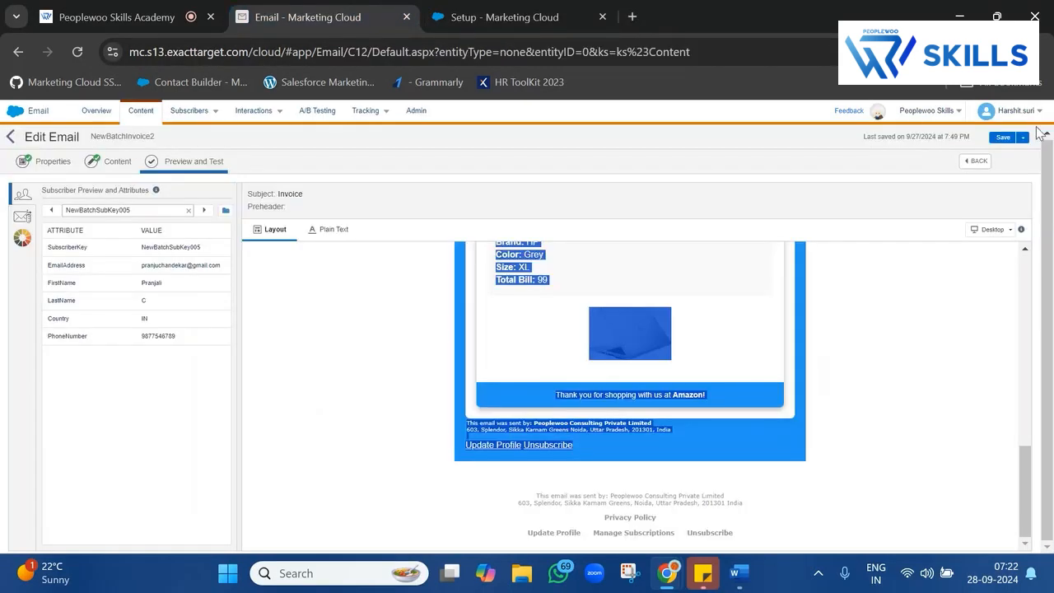
mouse_move(1011, 113)
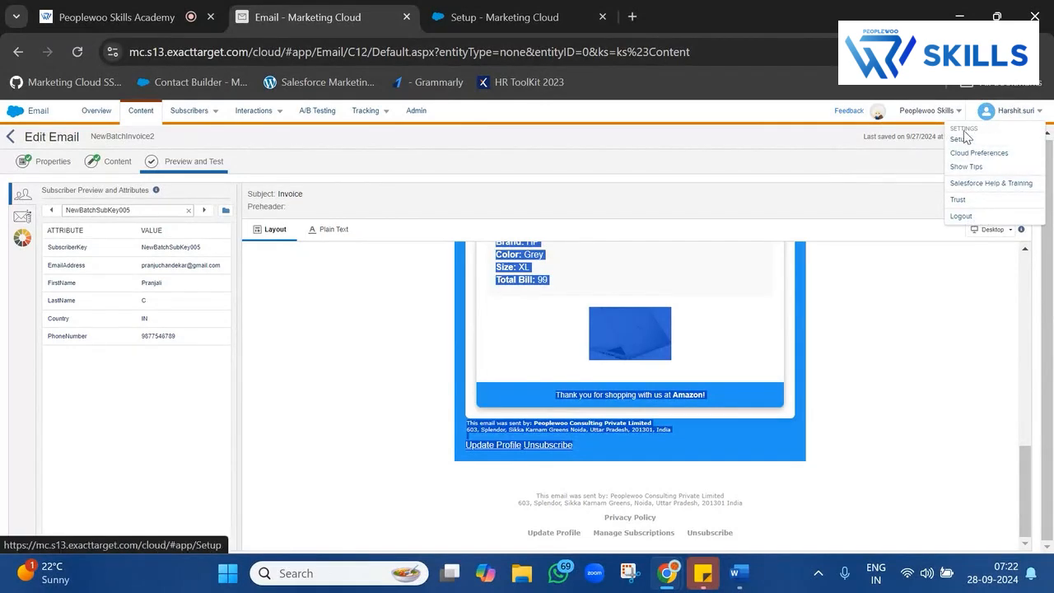
click(545, 7)
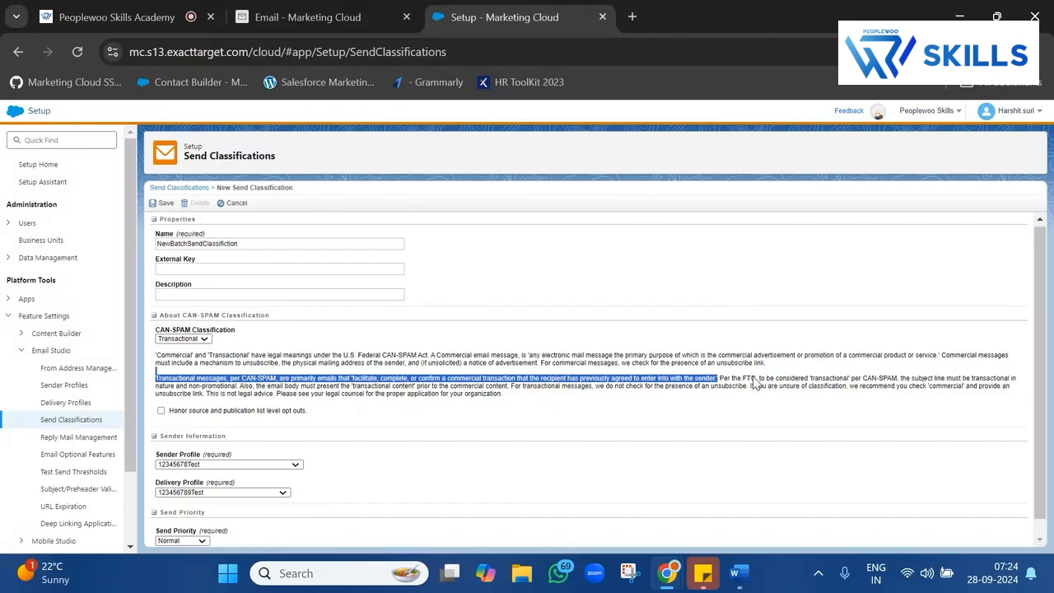
drag(777, 379, 749, 393)
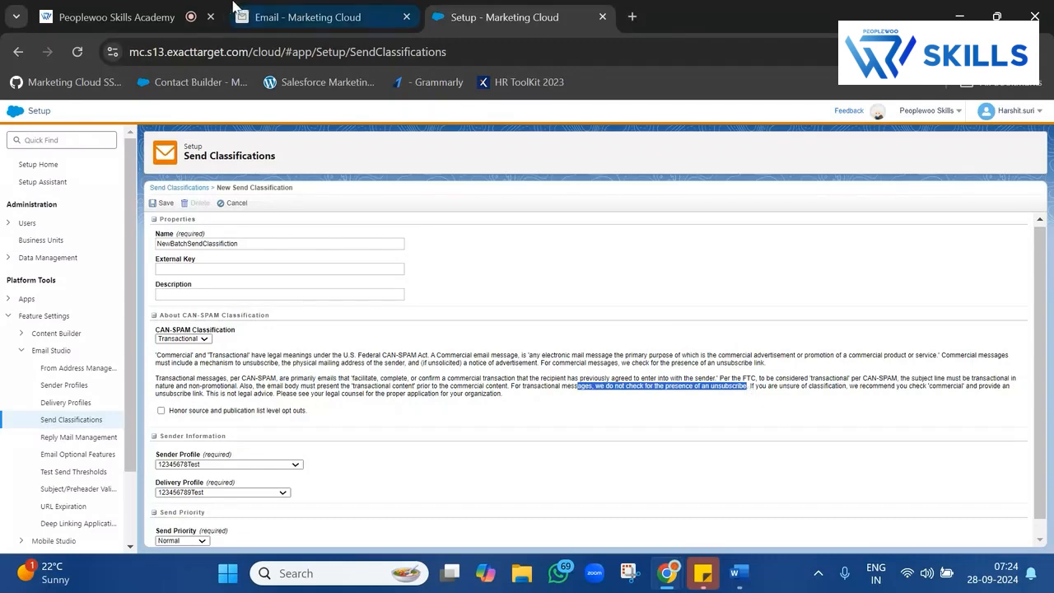
Delete the Update Profile and Unsubscribe link lines from the footer snippet and save it.
click(305, 17)
scroll(591, 352, up, 10)
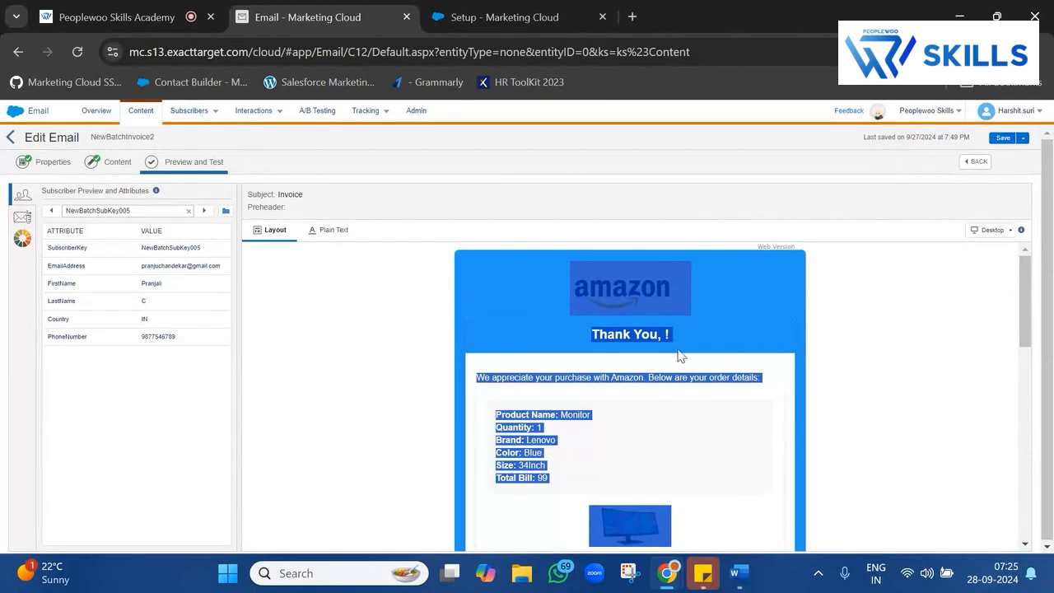
scroll(692, 378, down, 10)
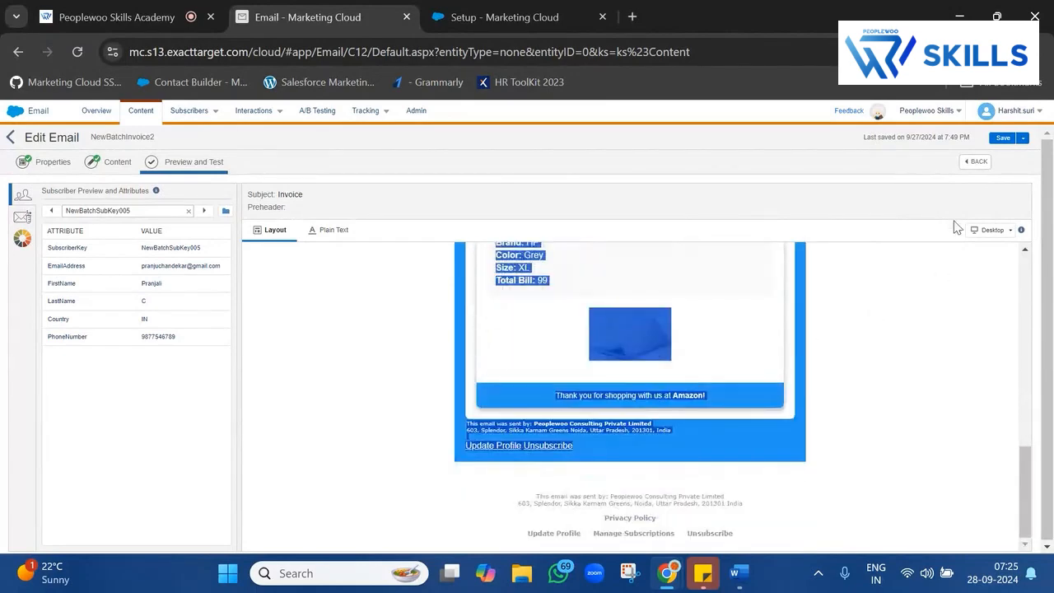
click(974, 162)
scroll(630, 443, down, 5)
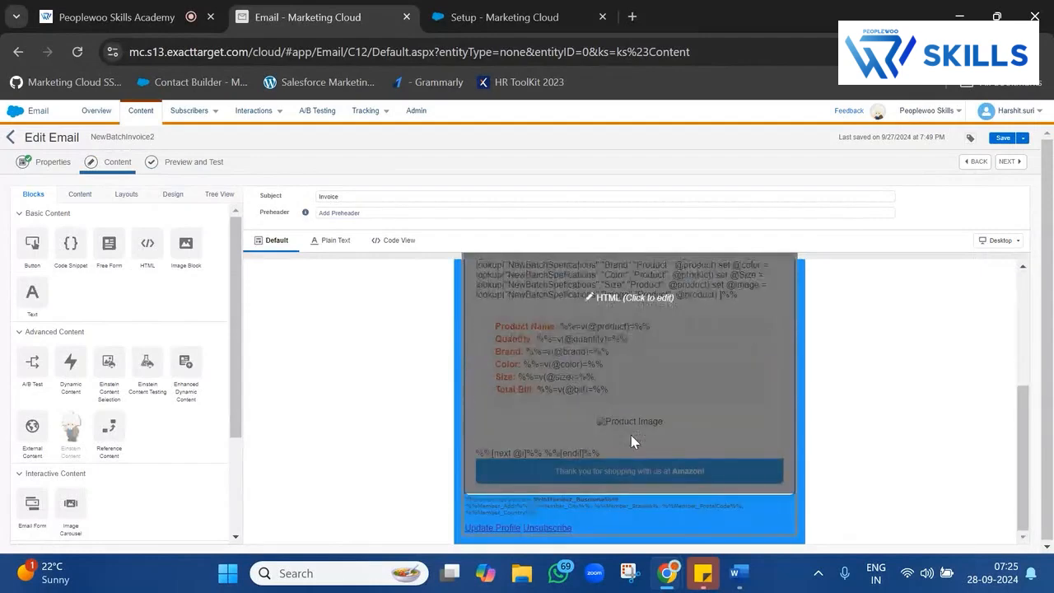
click(518, 519)
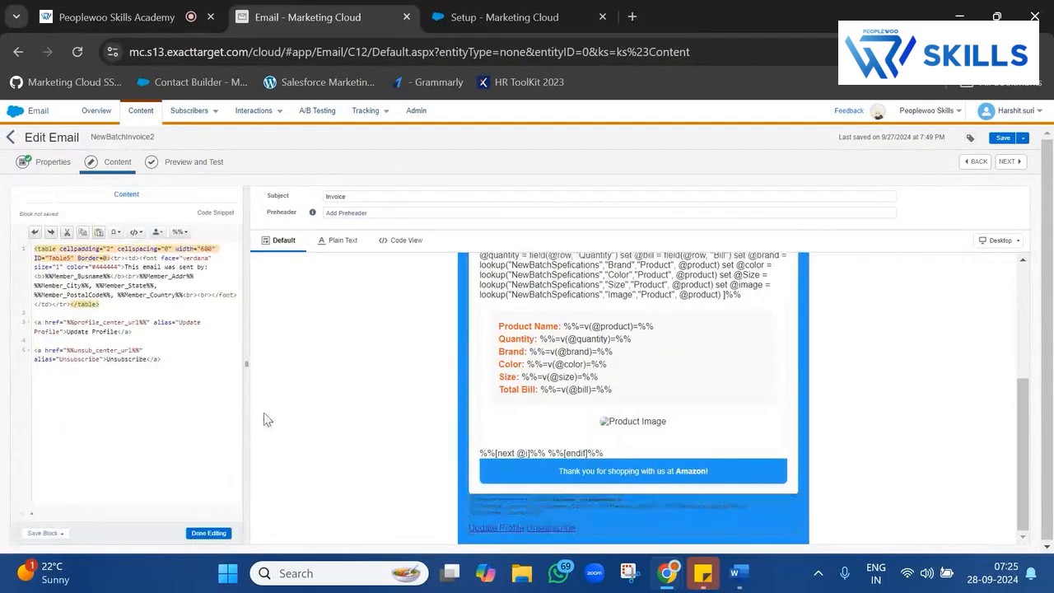
click(180, 360)
drag(179, 361, 12, 326)
key(BackSpace)
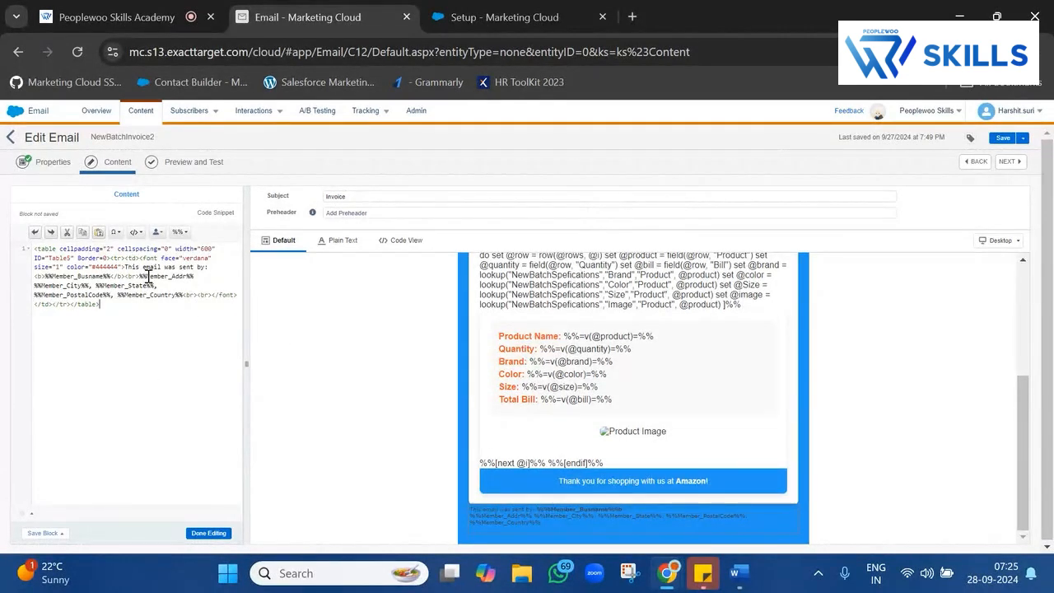
click(208, 532)
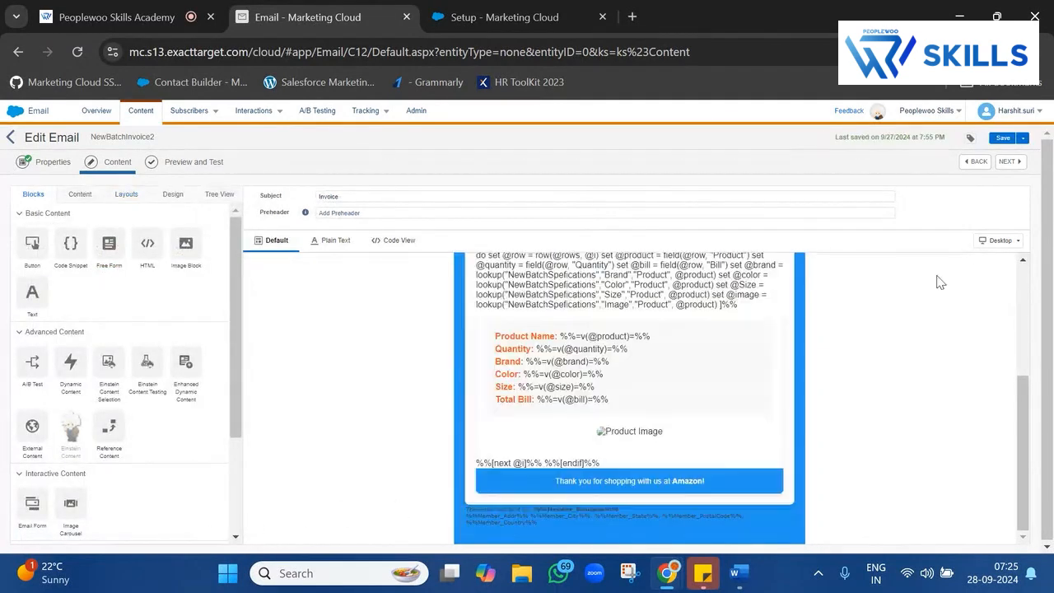
Preview the updated Invoice email and select the footer's remaining company and address lines.
click(1004, 162)
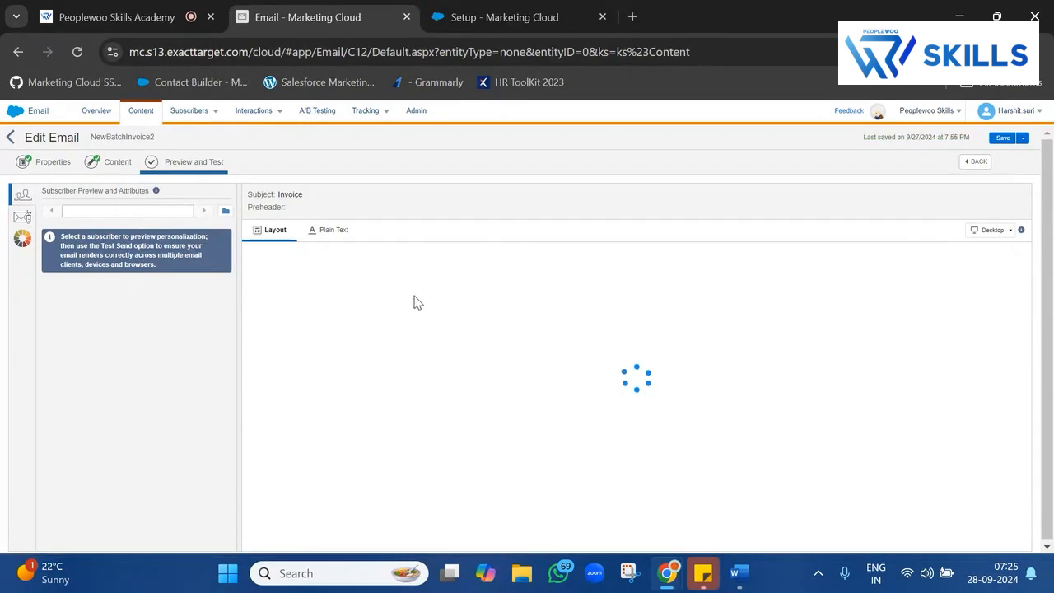
scroll(481, 386, down, 1)
scroll(518, 371, up, 2)
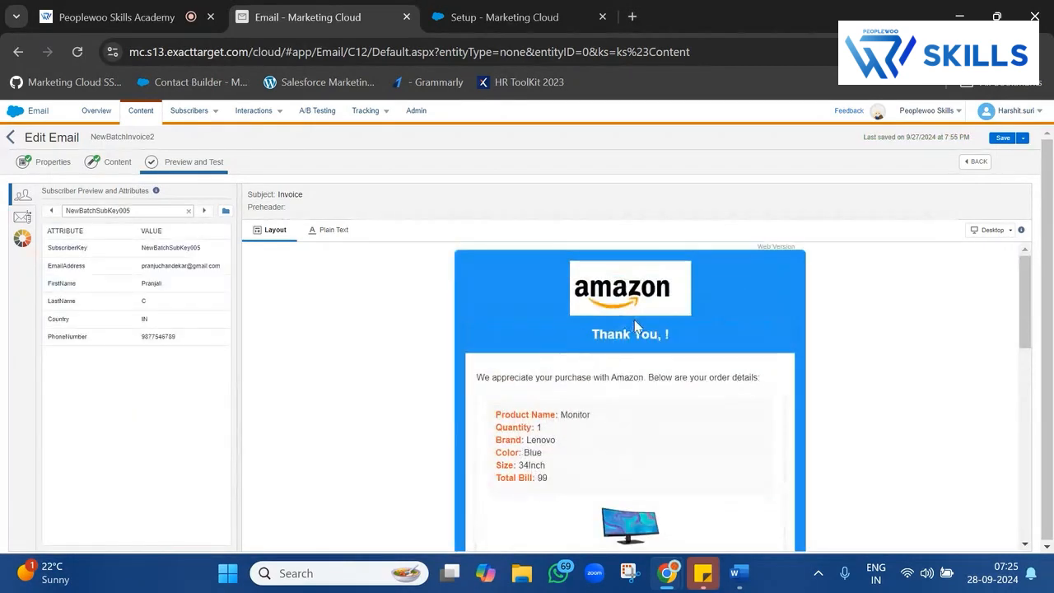
scroll(638, 336, down, 10)
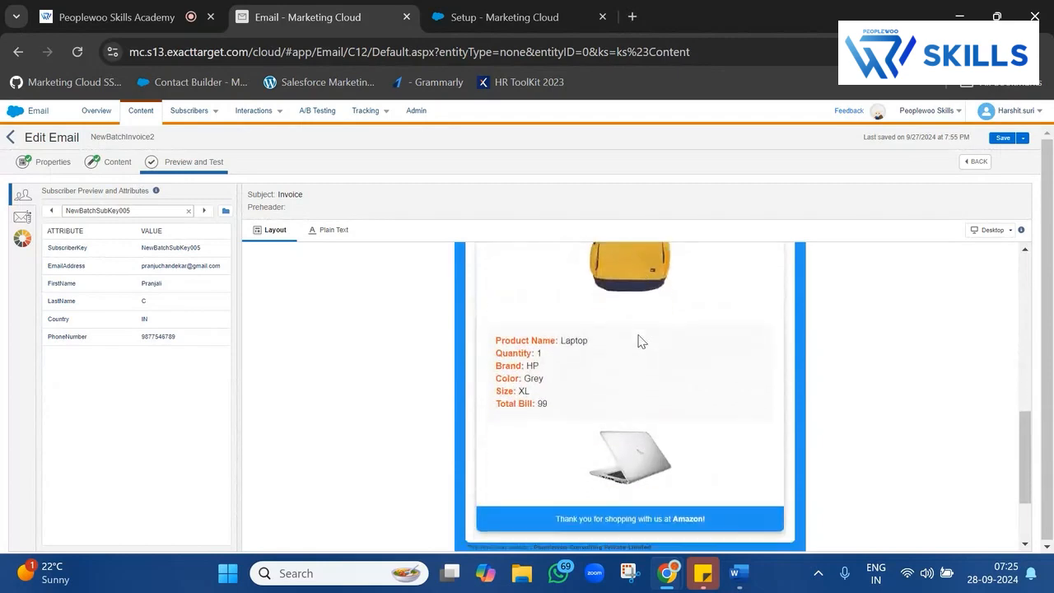
triple_click(551, 441)
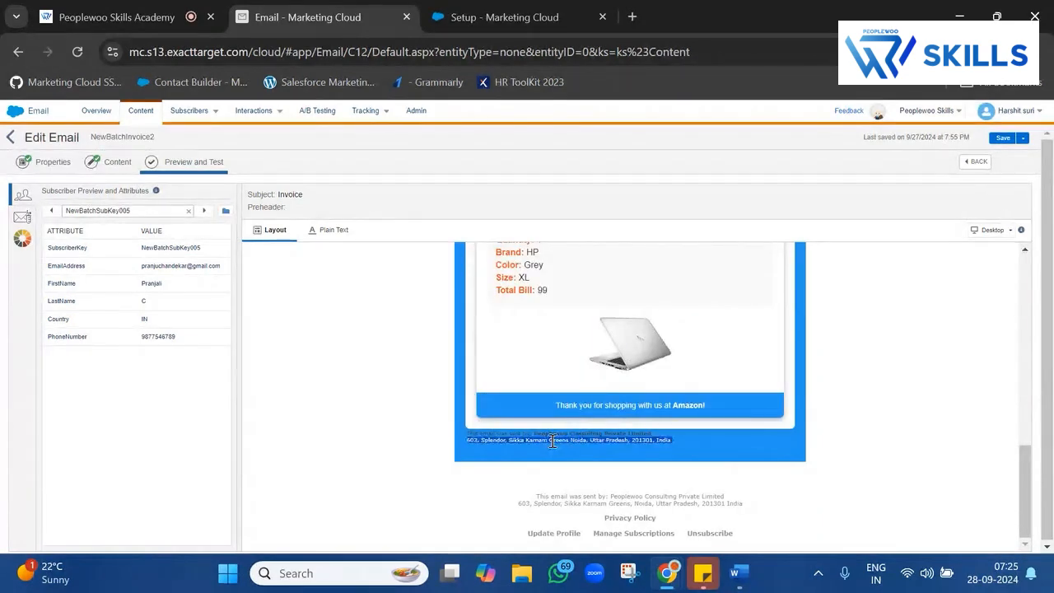
Return to the Transactional send classification and highlight the list-level opt-out and CAN-SPAM paragraphs.
click(504, 16)
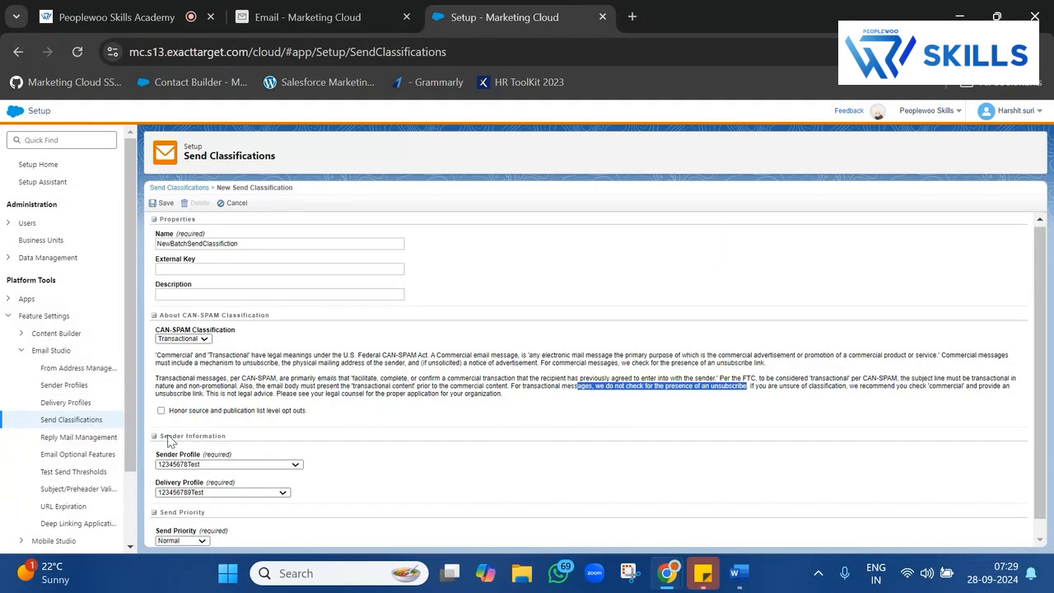
drag(168, 411, 328, 415)
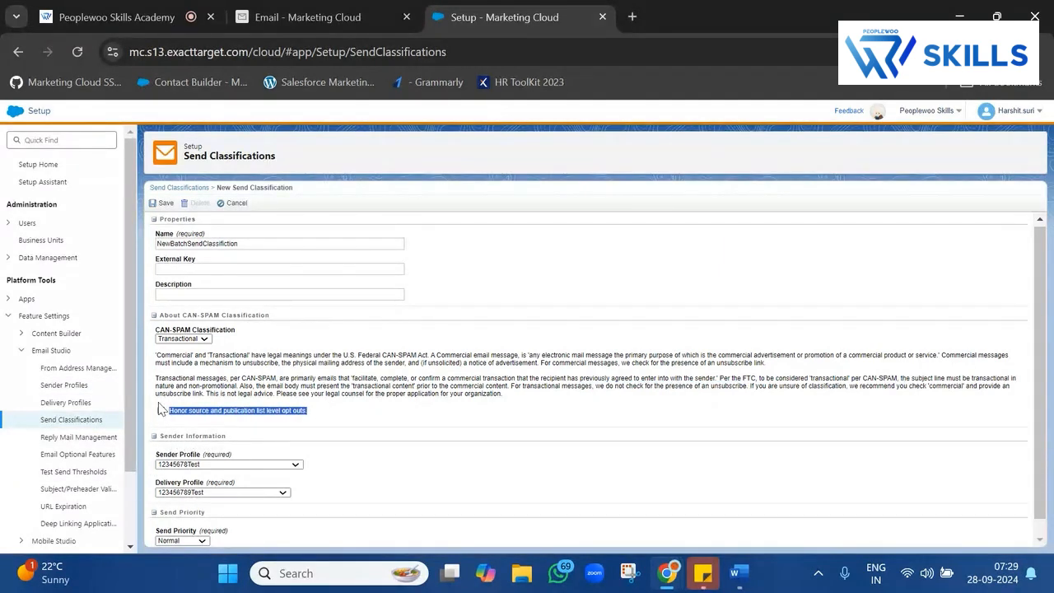
click(293, 372)
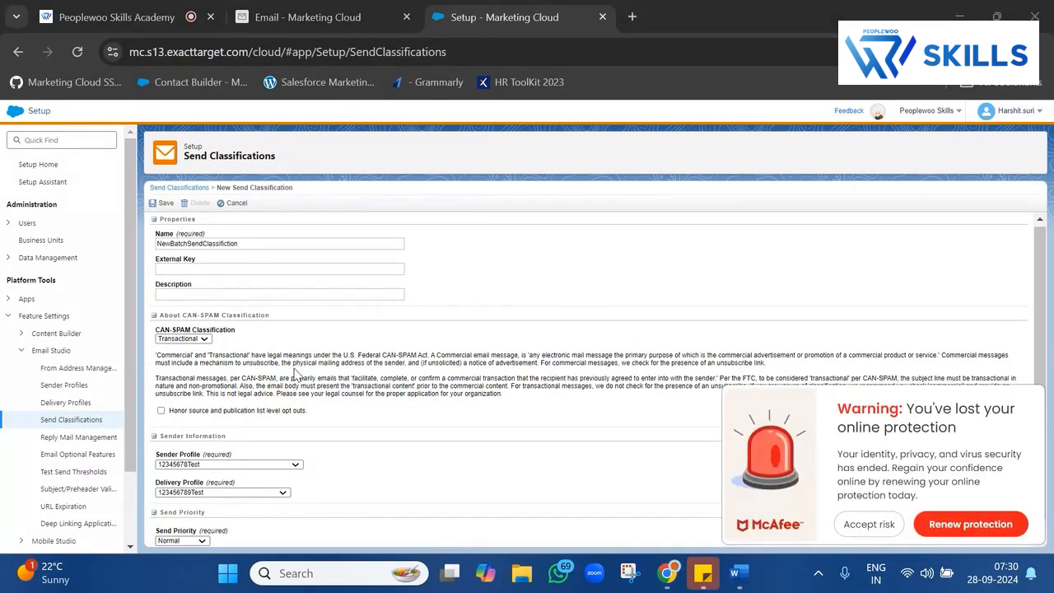
click(865, 525)
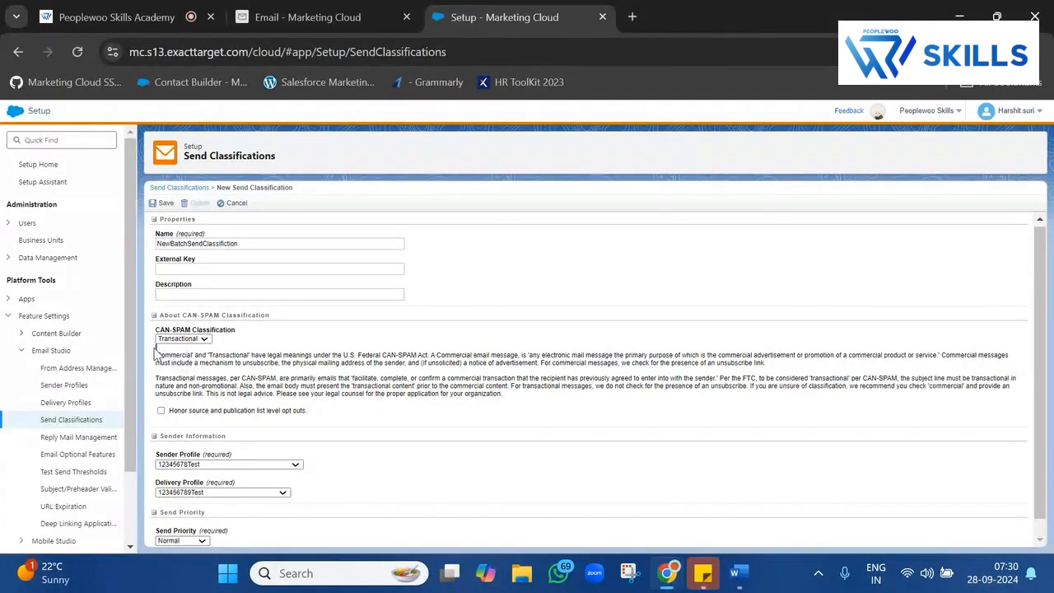
drag(154, 351, 531, 398)
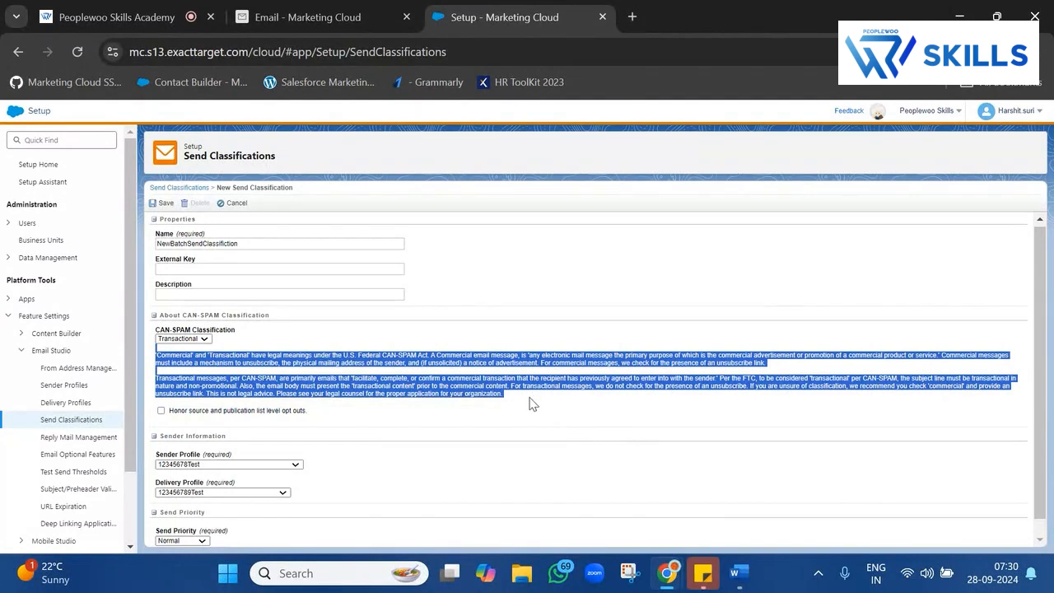
Append '_Transactional' so the classification is named NewBatchSendClassifiction_Transactional.
click(305, 241)
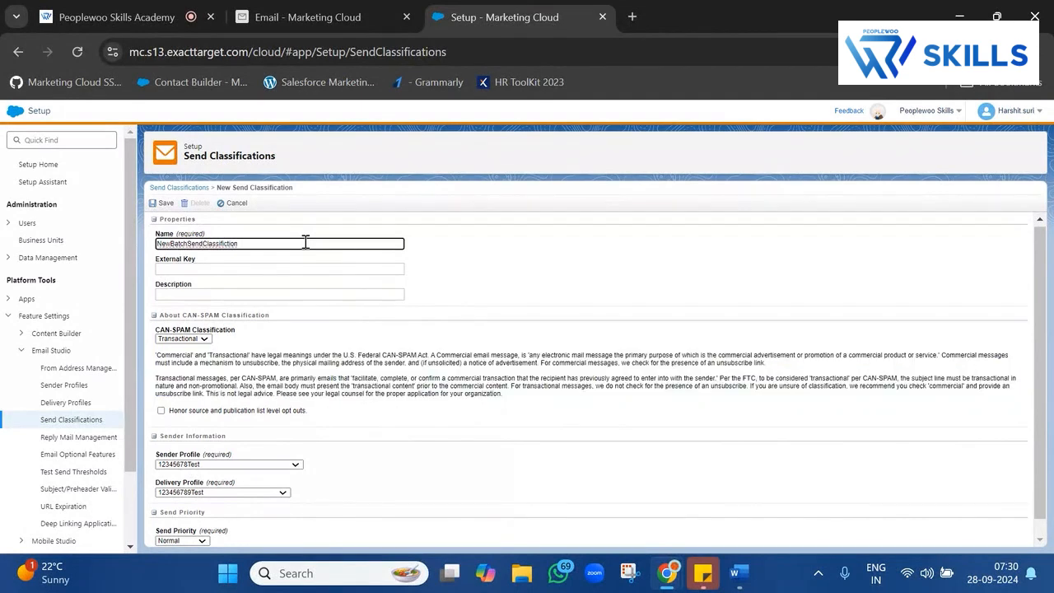
text(_)
key(ctrl+a)
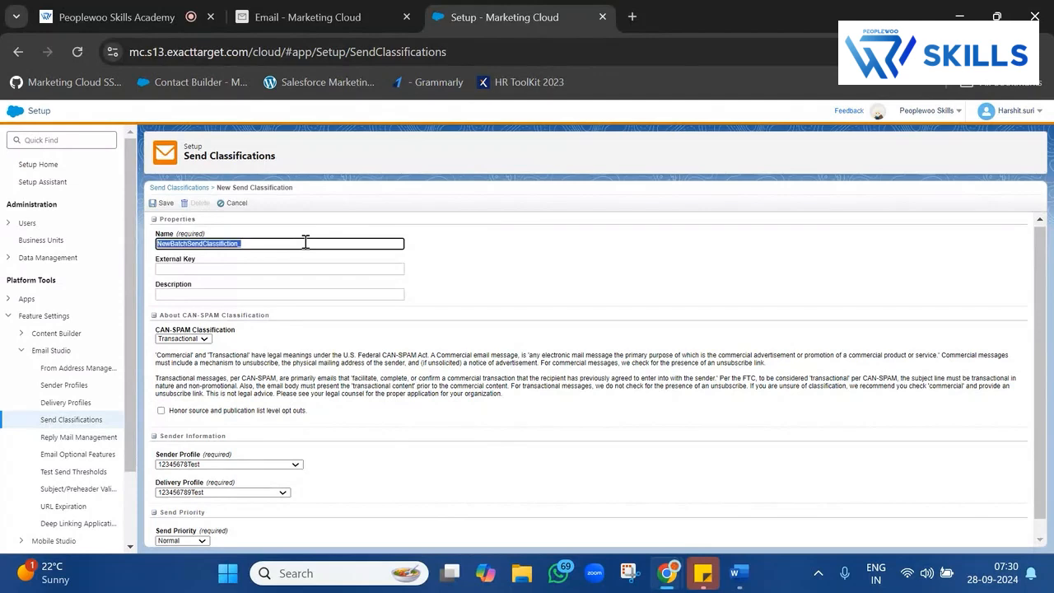
click(305, 241)
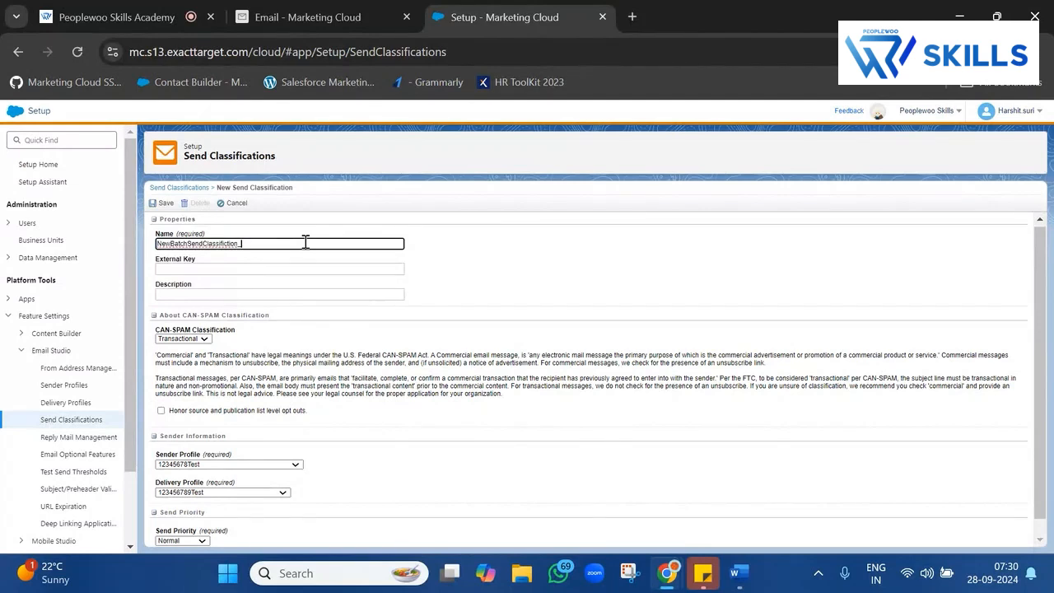
text(Transactional)
key(ctrl+a)
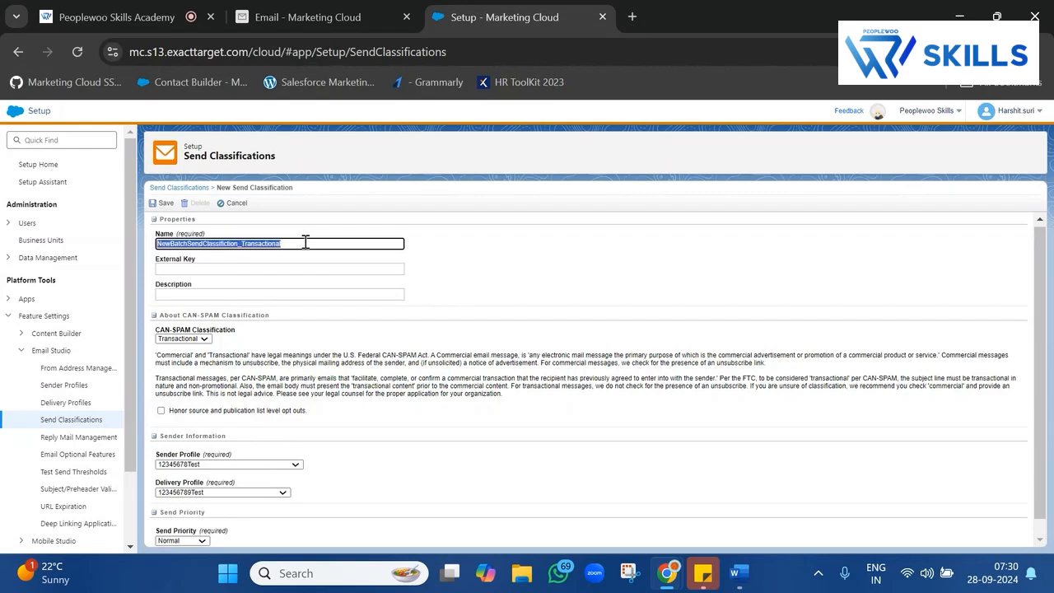
click(429, 334)
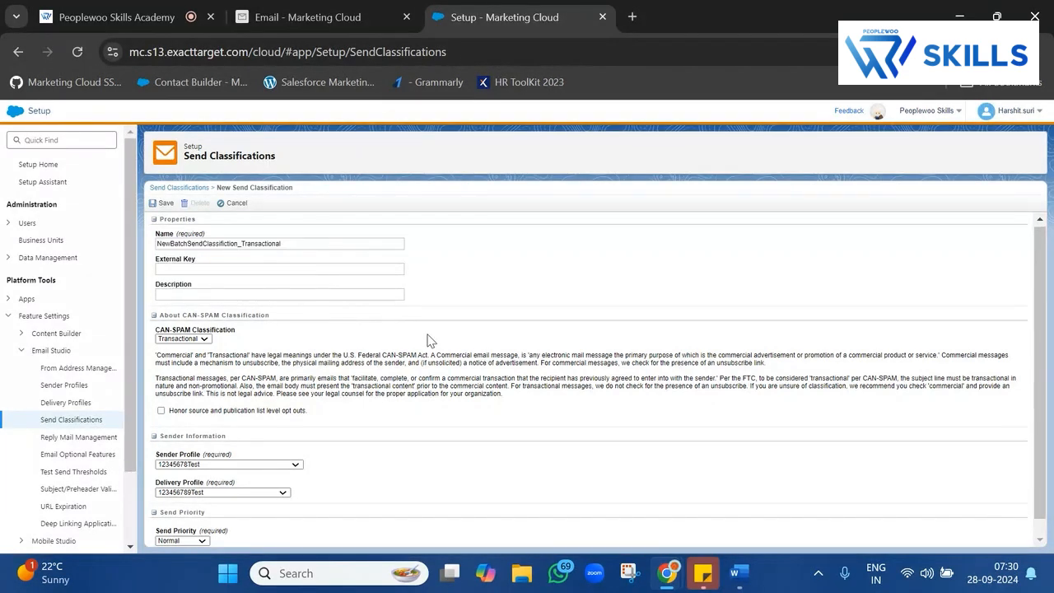
Review the CAN-SPAM Classification, Sender Profile and Delivery Profile settings on the form.
triple_click(223, 332)
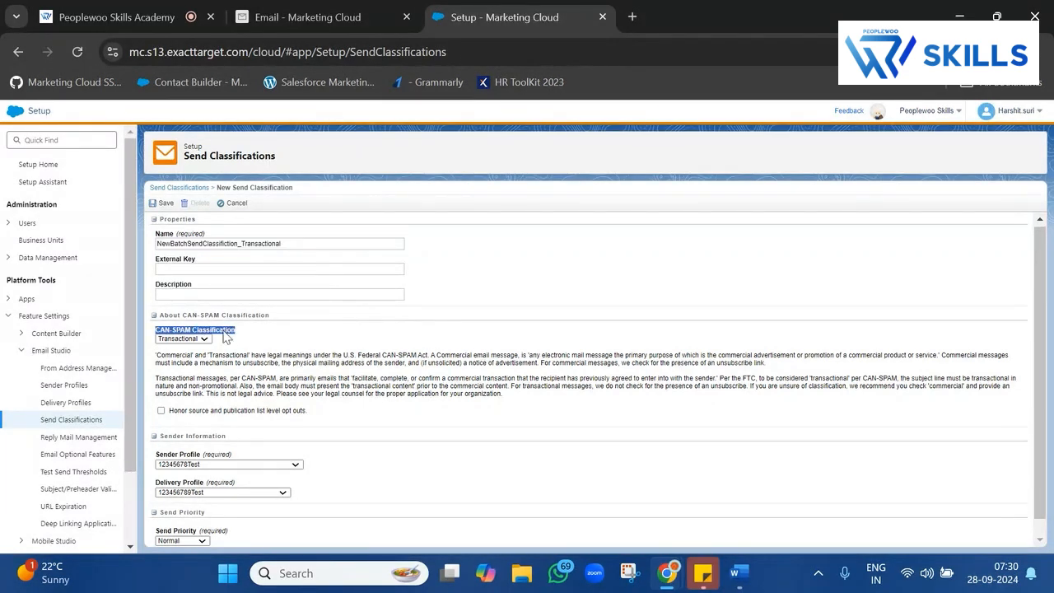
click(503, 476)
scroll(412, 493, down, 1)
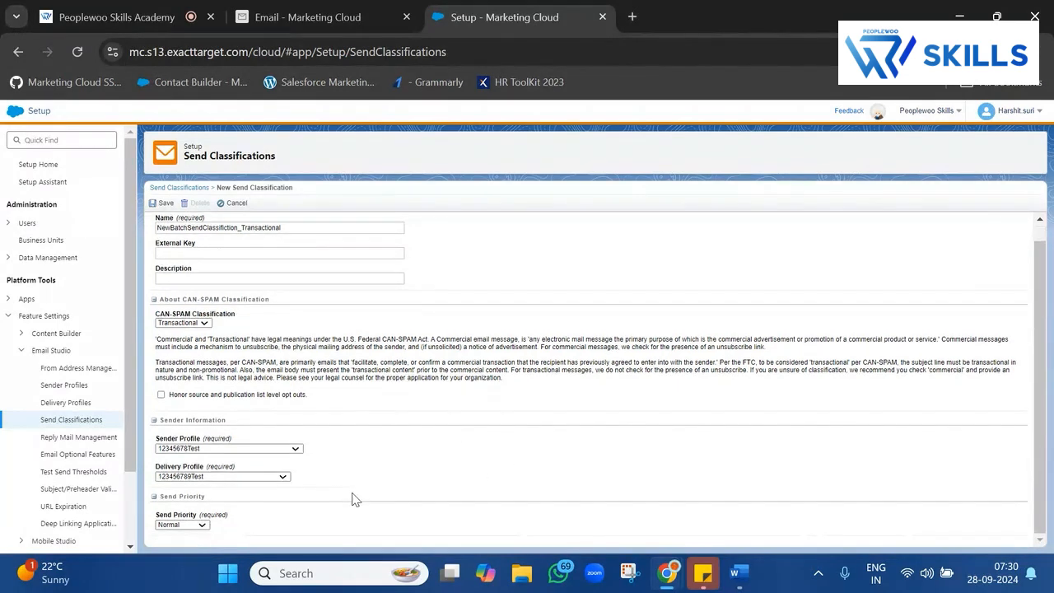
triple_click(217, 442)
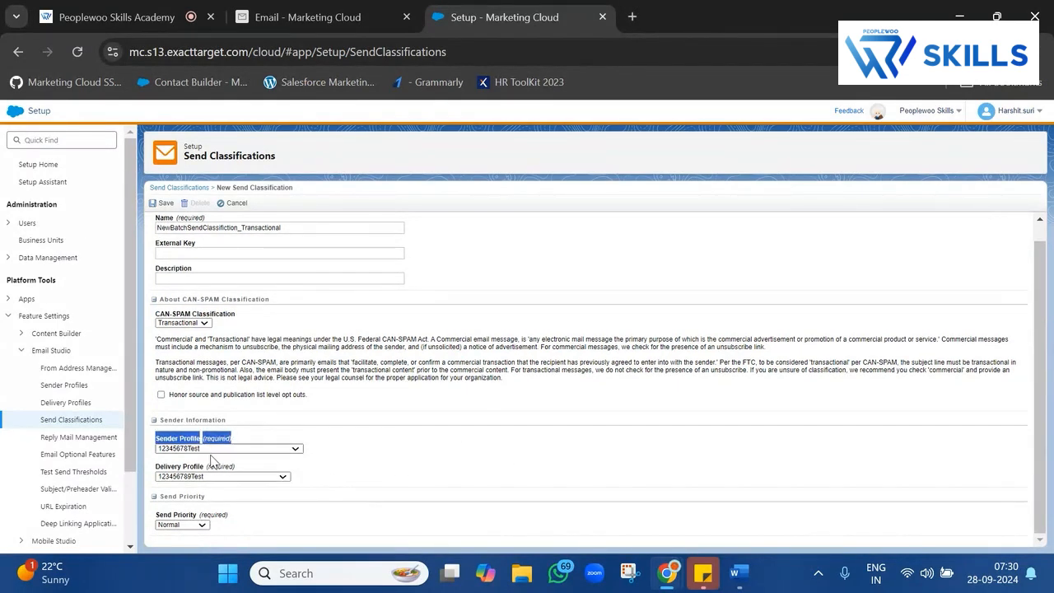
triple_click(216, 467)
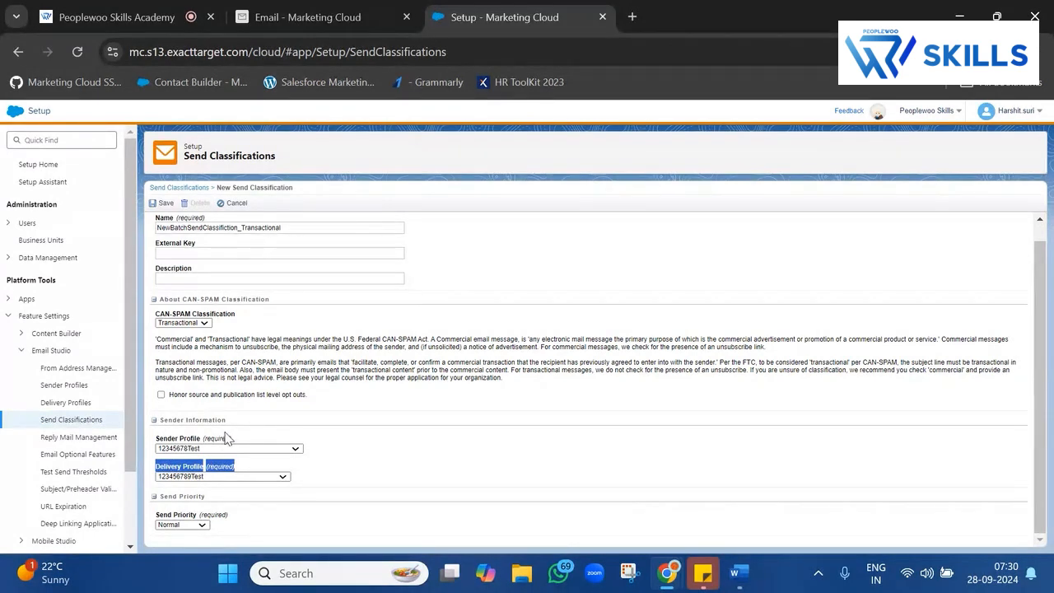
triple_click(215, 439)
Duplicate the Setup tab, then search the web for 'gmail' in a new tab.
right_click(530, 23)
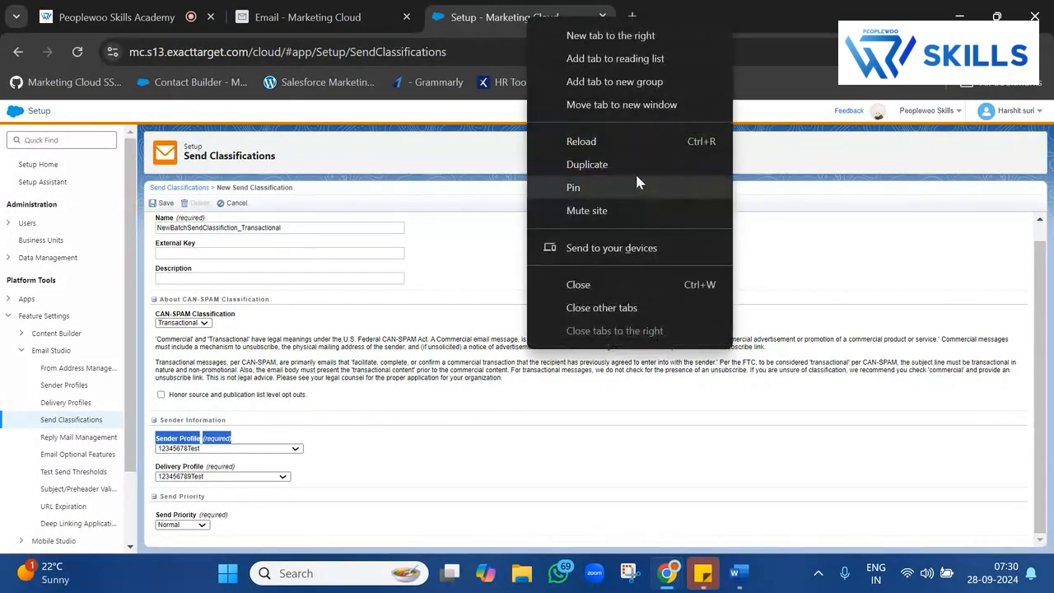
click(632, 163)
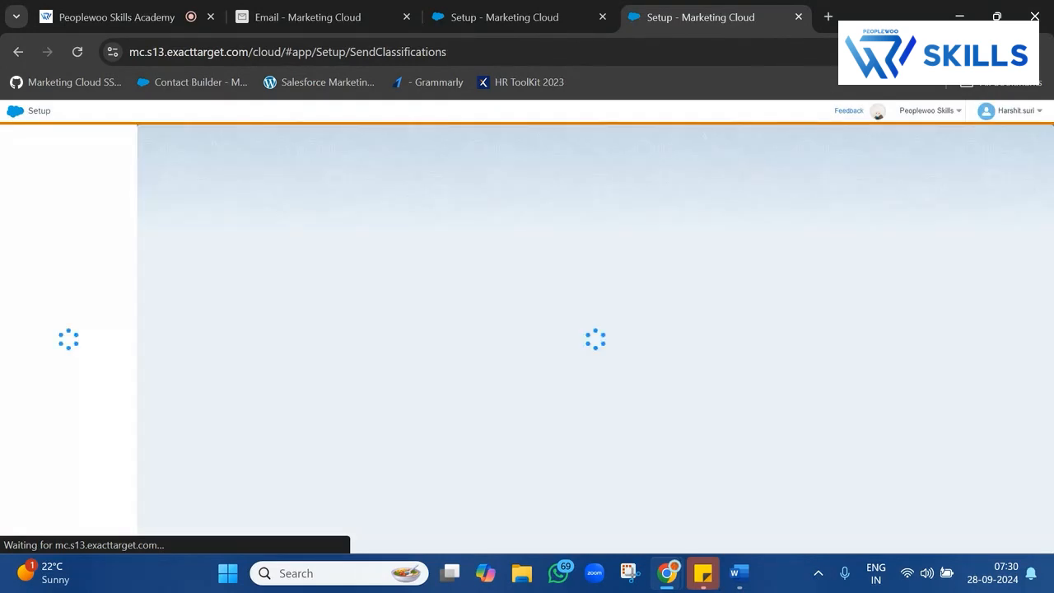
click(827, 18)
text(g)
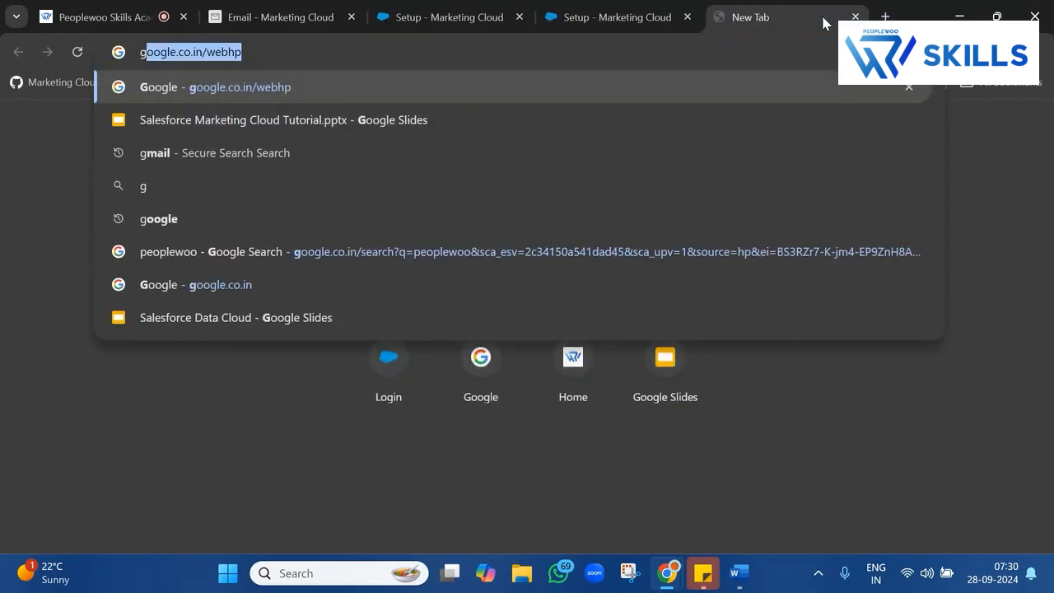
text(m)
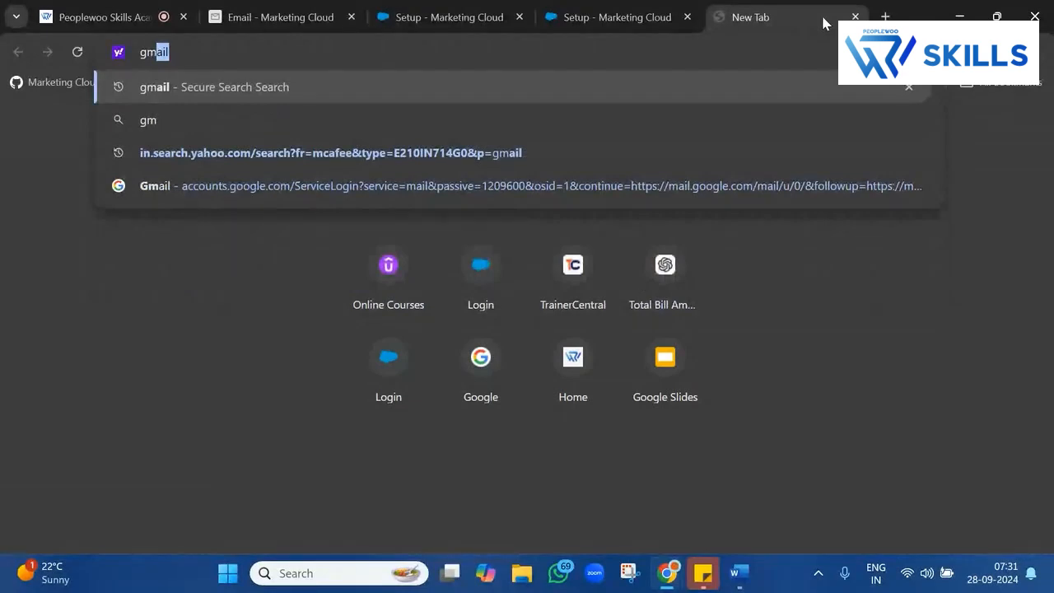
text(ail)
key(Return)
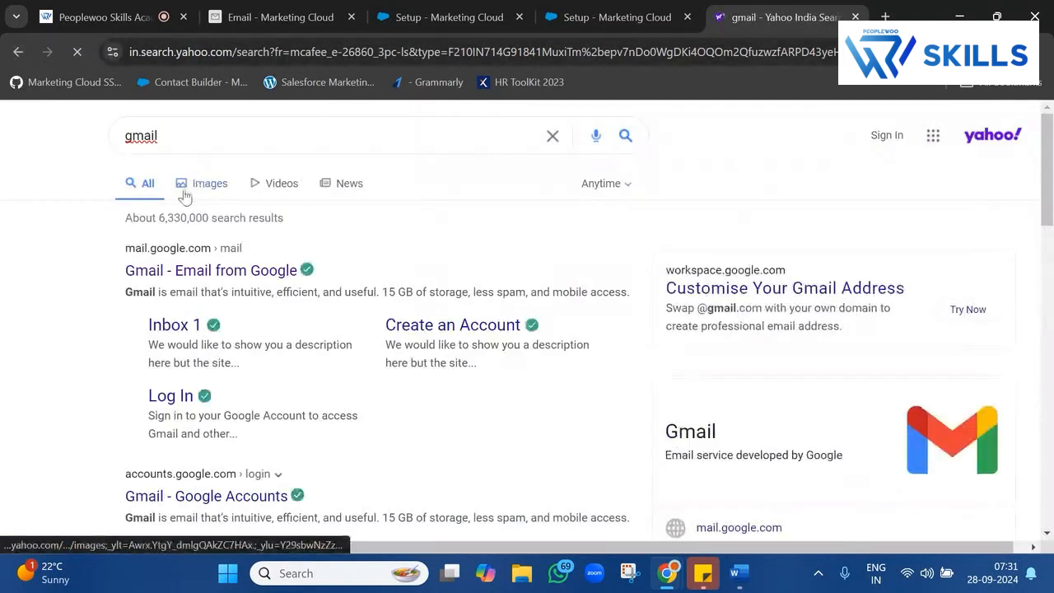
Go to Gmail and open the 'A new learner has enrolled' email from Peoplewoo Skills.
click(145, 273)
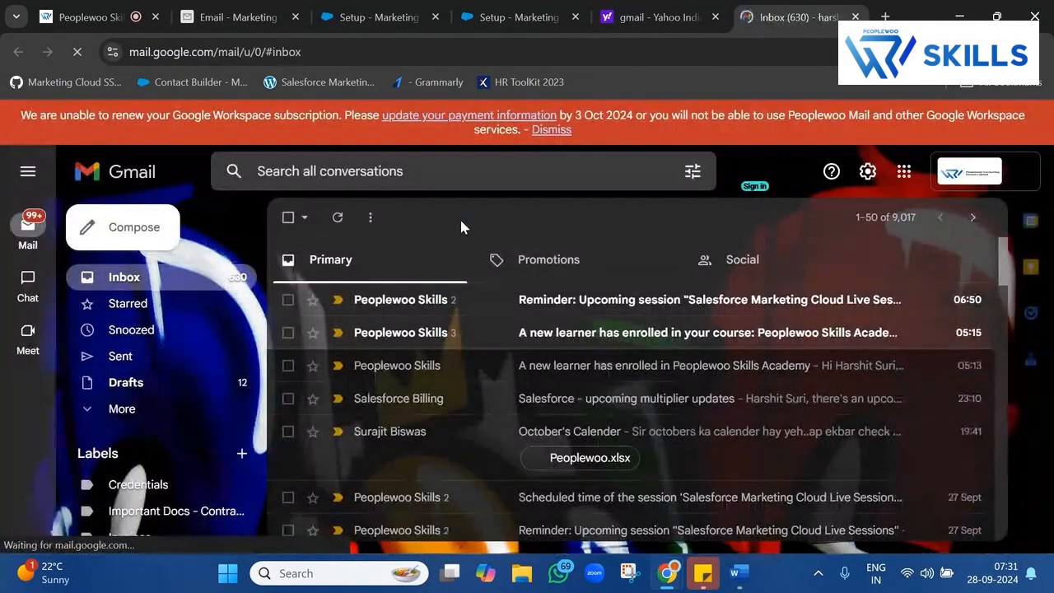
click(552, 130)
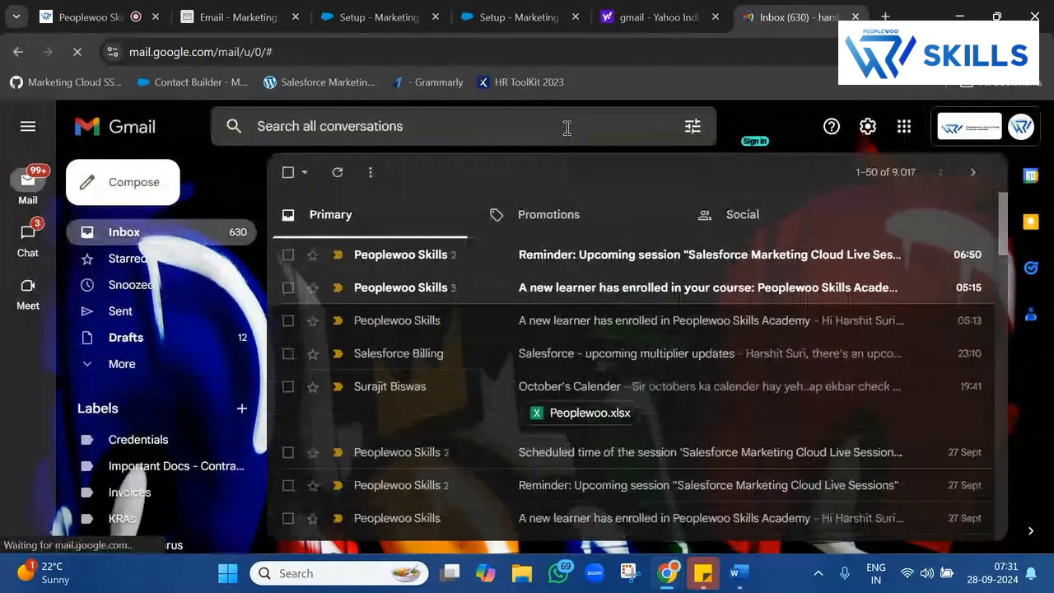
click(559, 293)
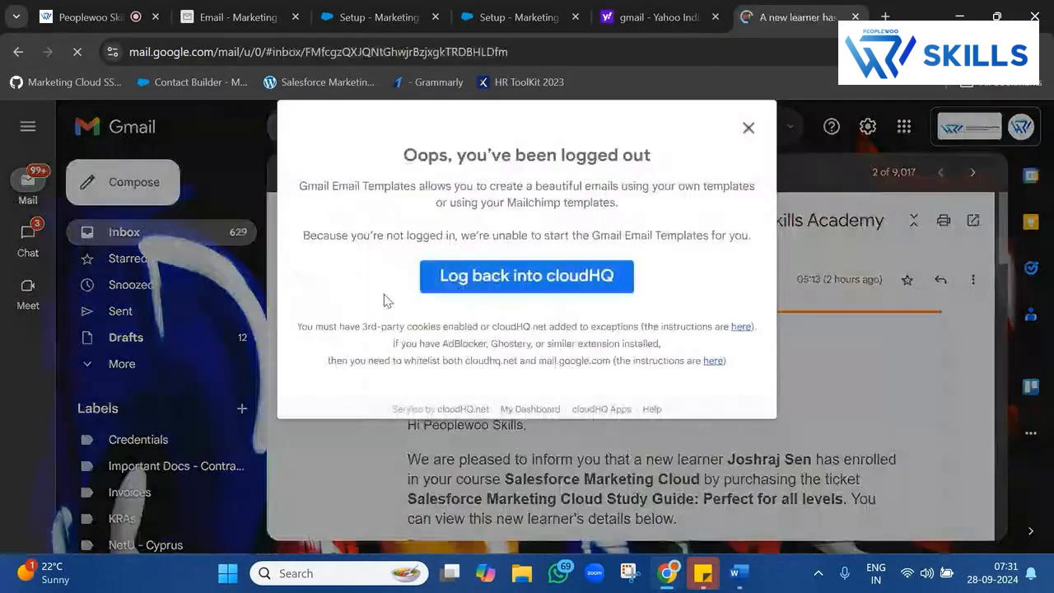
click(748, 127)
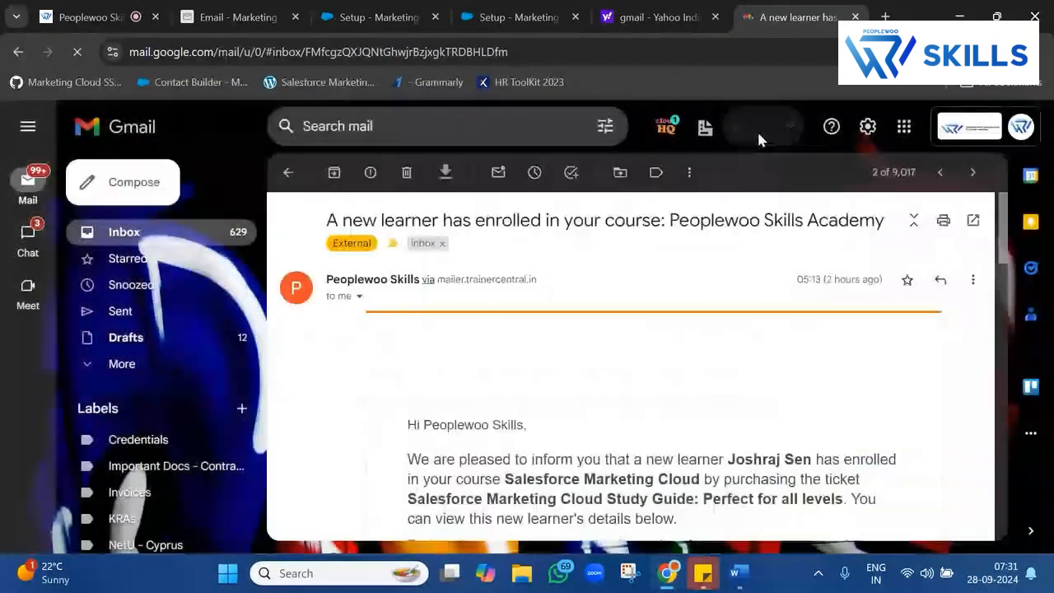
scroll(705, 357, down, 10)
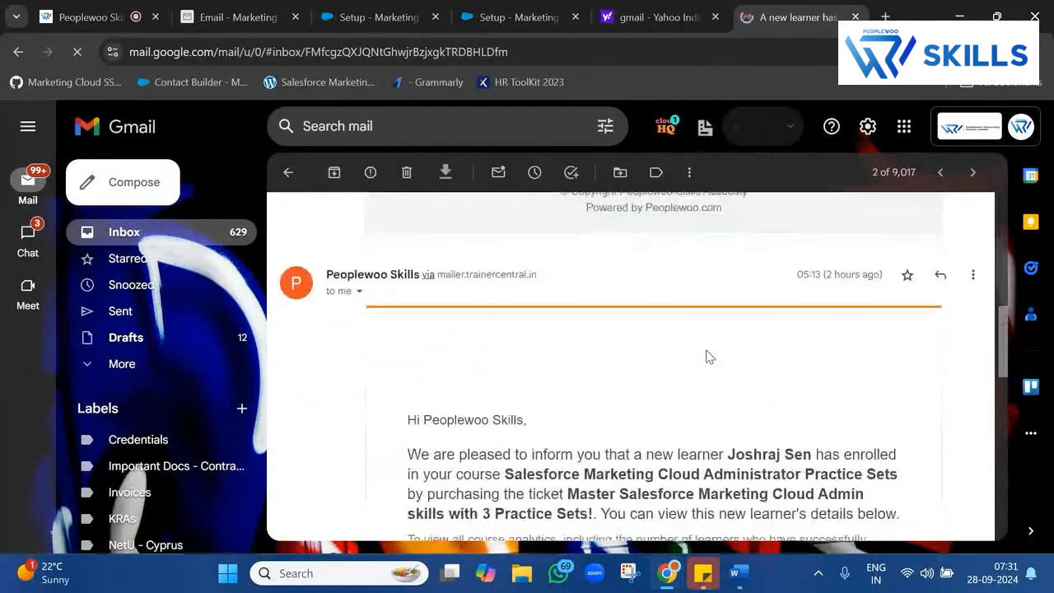
scroll(705, 357, up, 10)
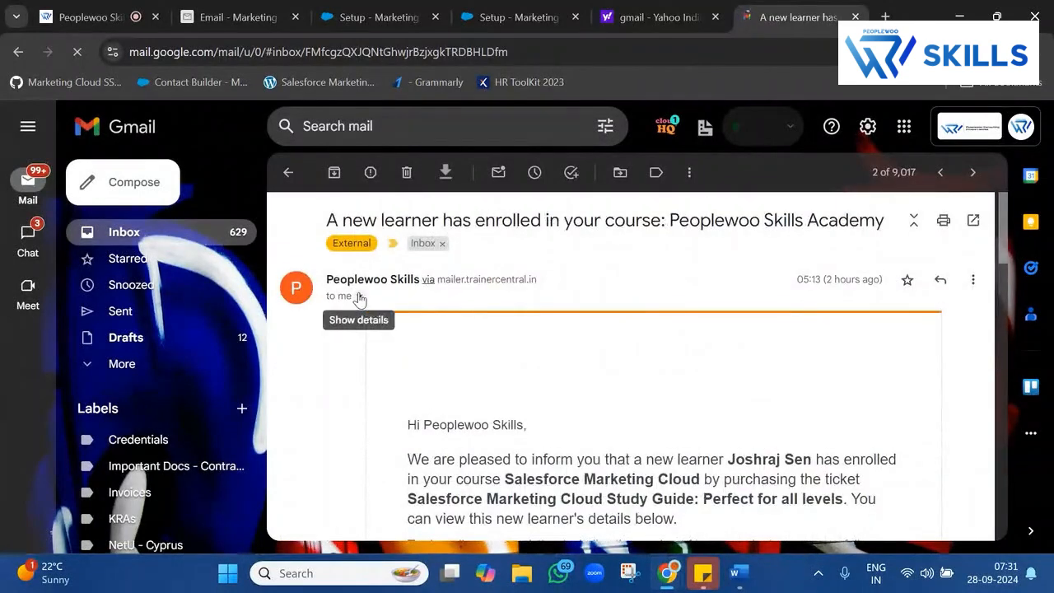
Expand the email's sender details and highlight the sender's name and address.
click(359, 296)
click(326, 324)
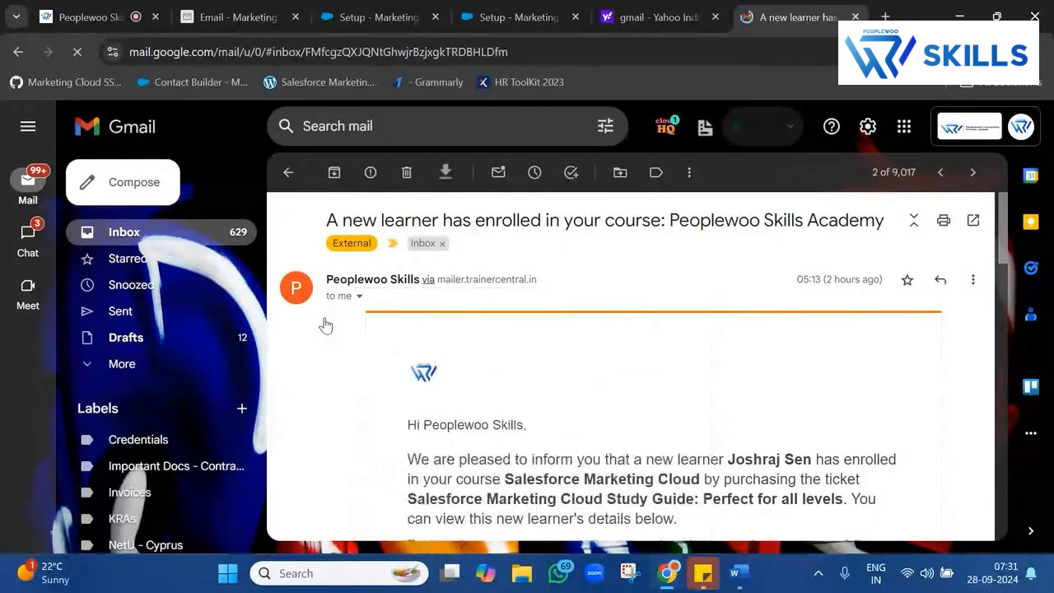
drag(320, 285, 404, 308)
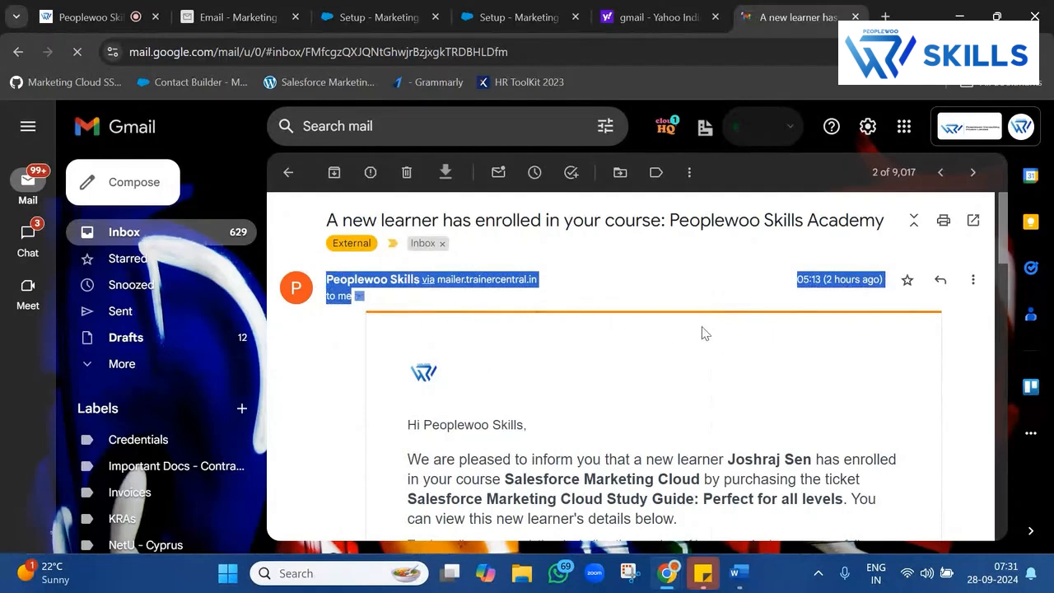
drag(704, 331, 474, 329)
click(360, 297)
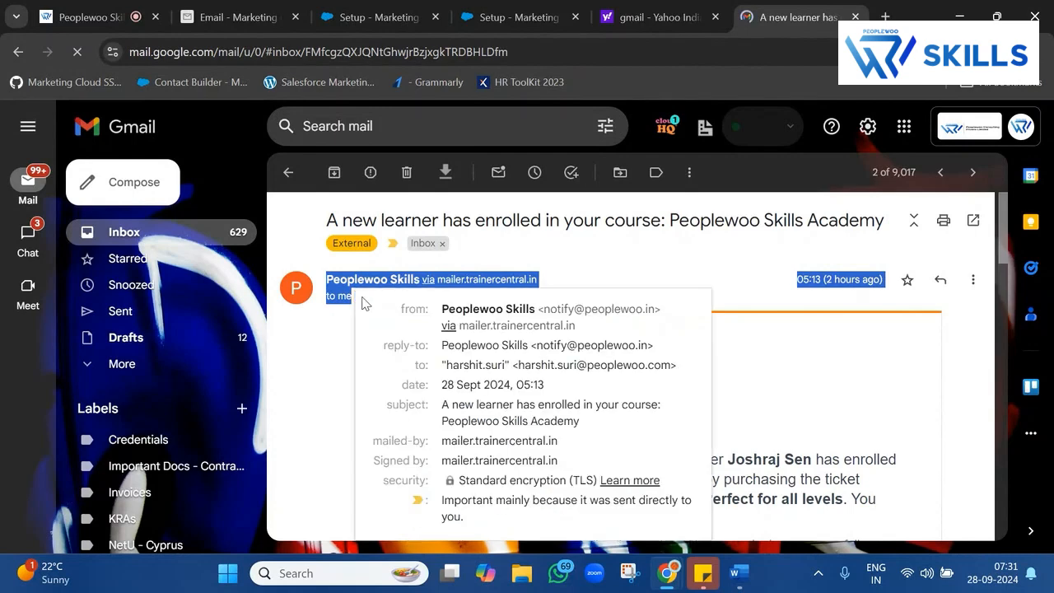
drag(444, 307, 656, 320)
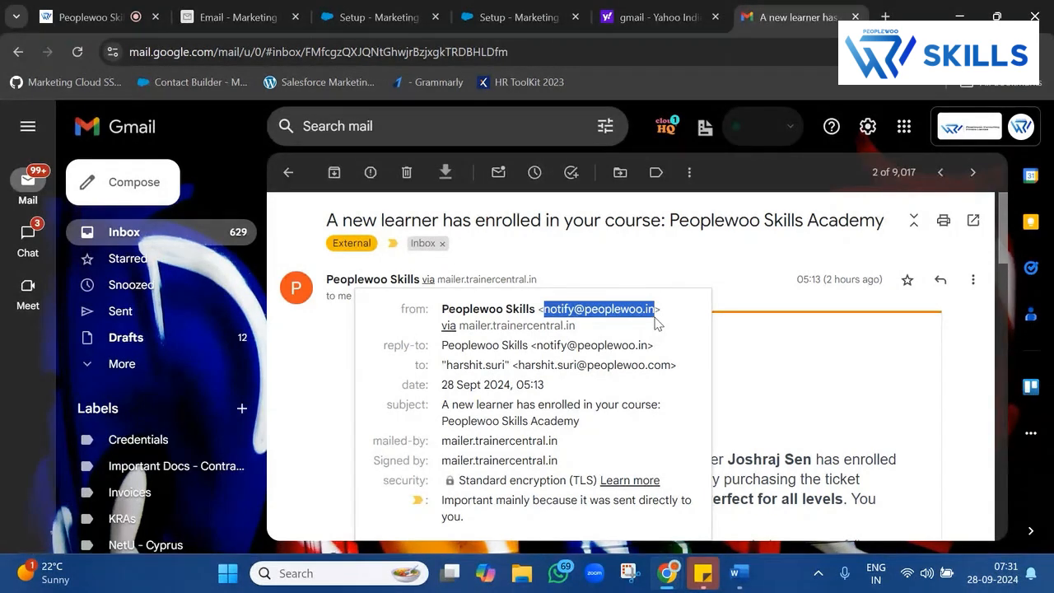
drag(444, 308, 674, 309)
Open the Google Workspace payment-failure email and inspect its sender name and address.
click(288, 172)
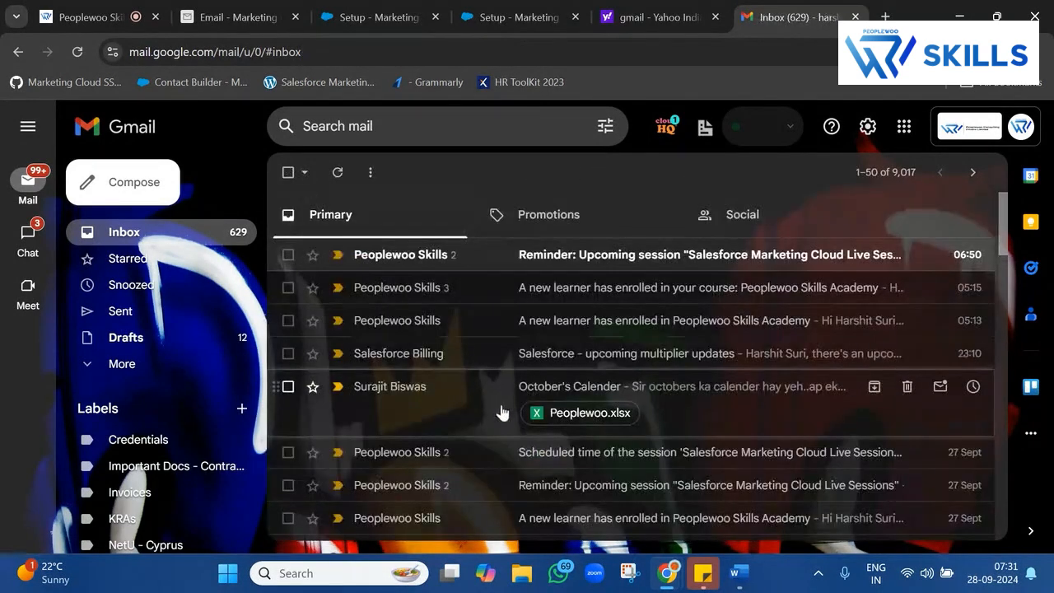
scroll(482, 399, down, 3)
scroll(481, 401, down, 1)
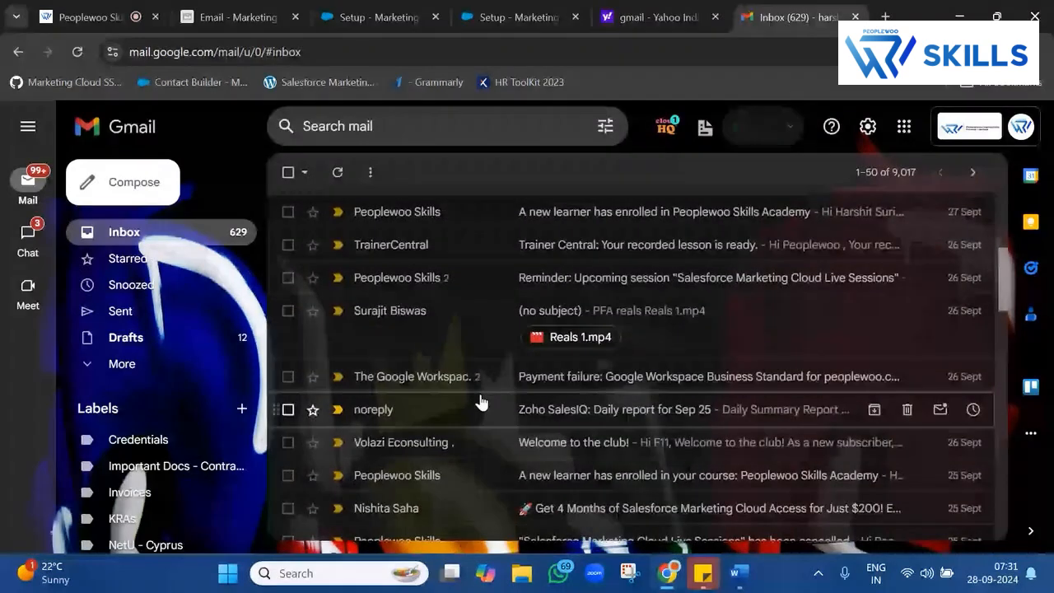
scroll(481, 401, down, 1)
click(480, 319)
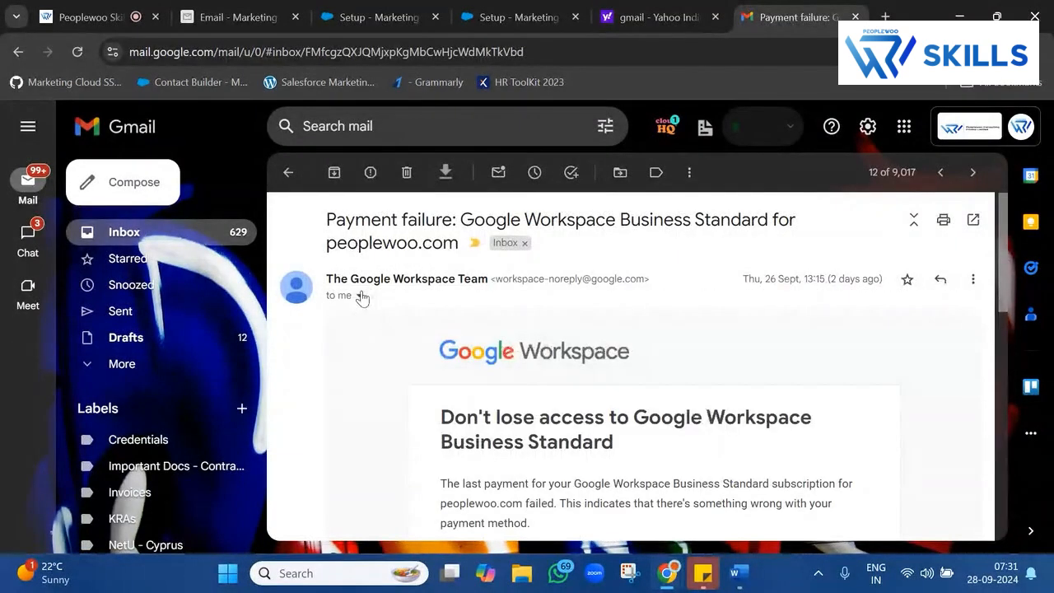
click(359, 295)
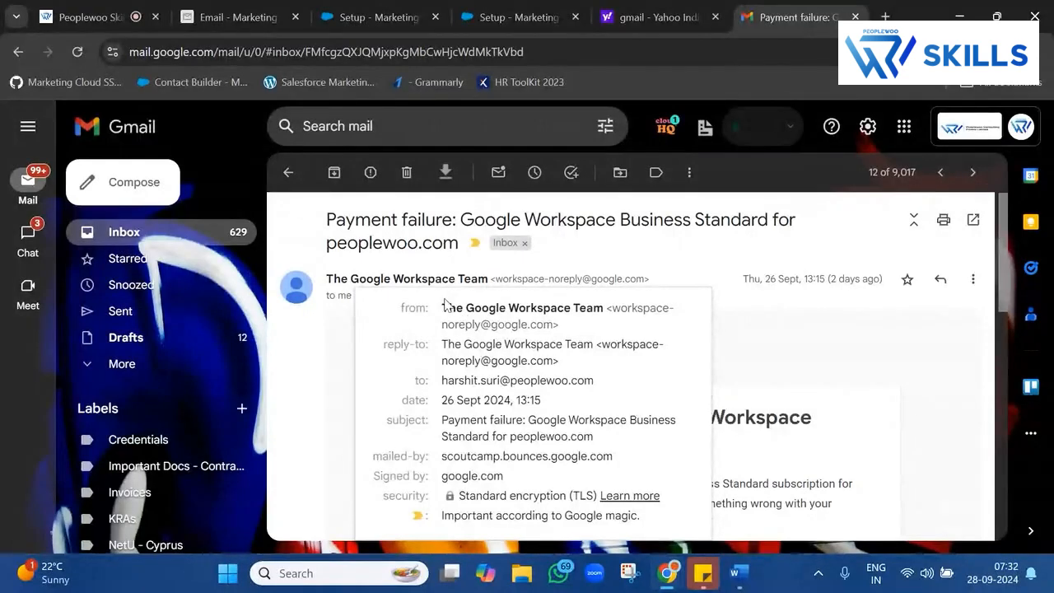
drag(443, 312, 604, 312)
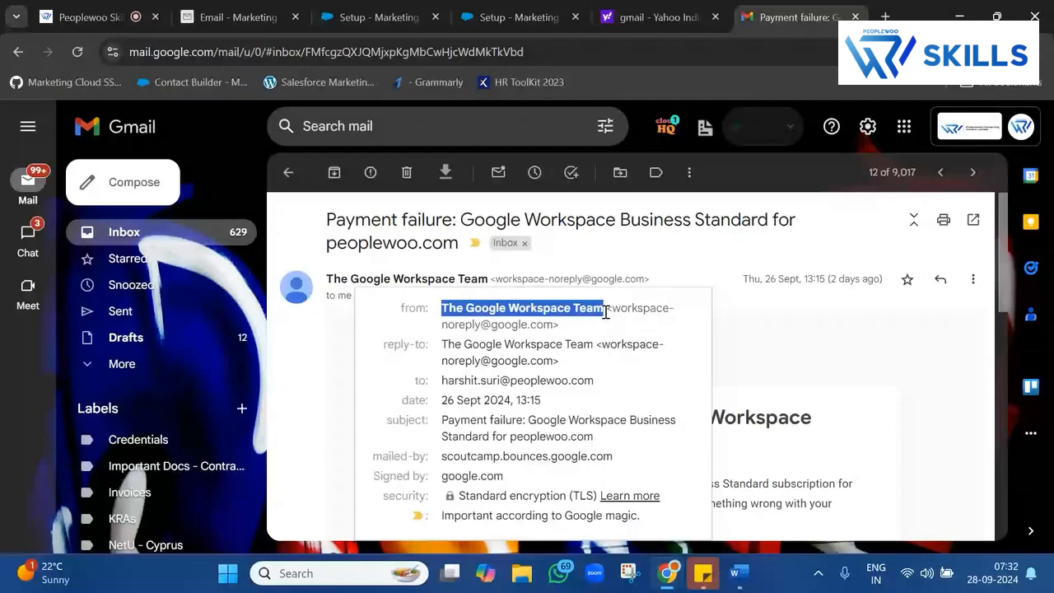
drag(612, 311, 557, 327)
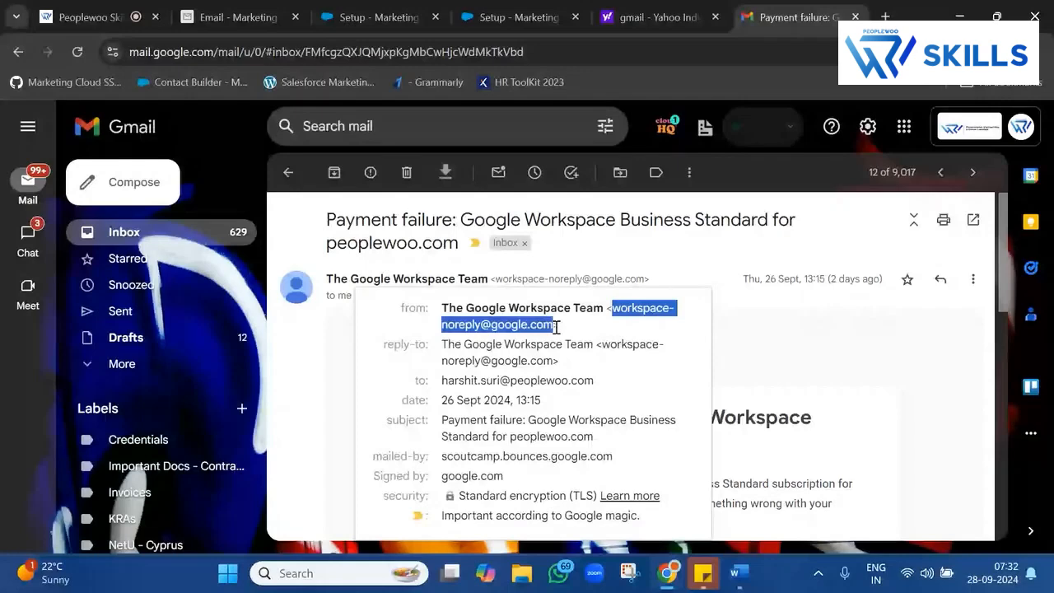
Open the Axis Bank Eforex email and inspect its sender name and address.
click(287, 172)
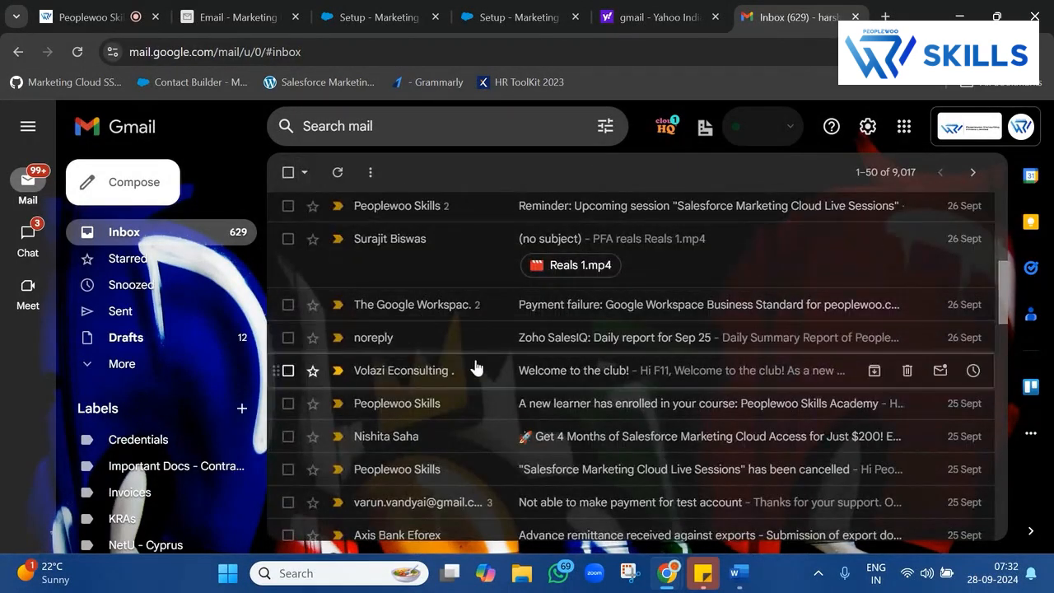
scroll(476, 367, down, 3)
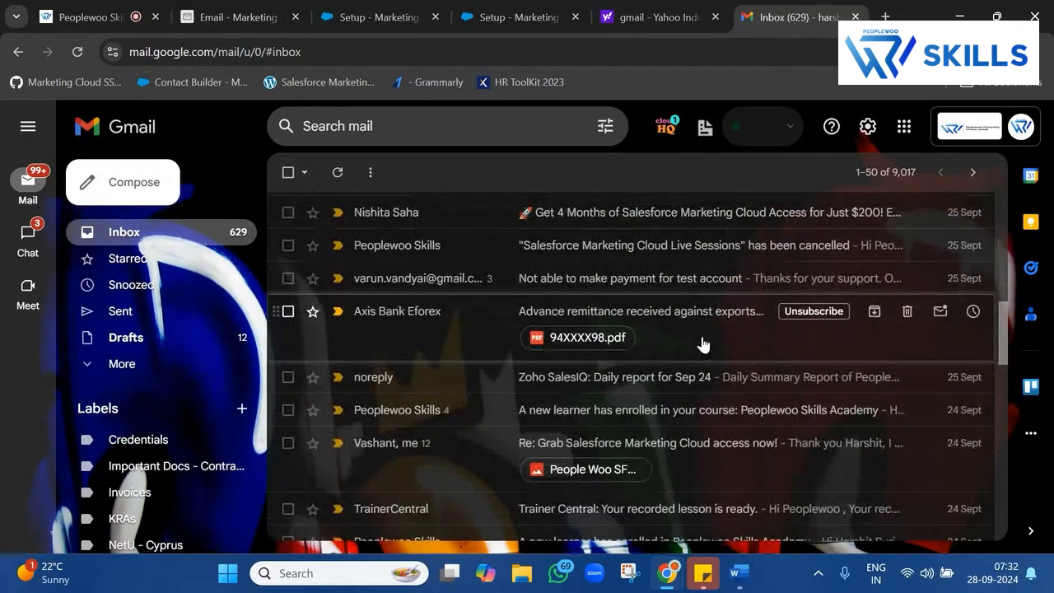
click(702, 344)
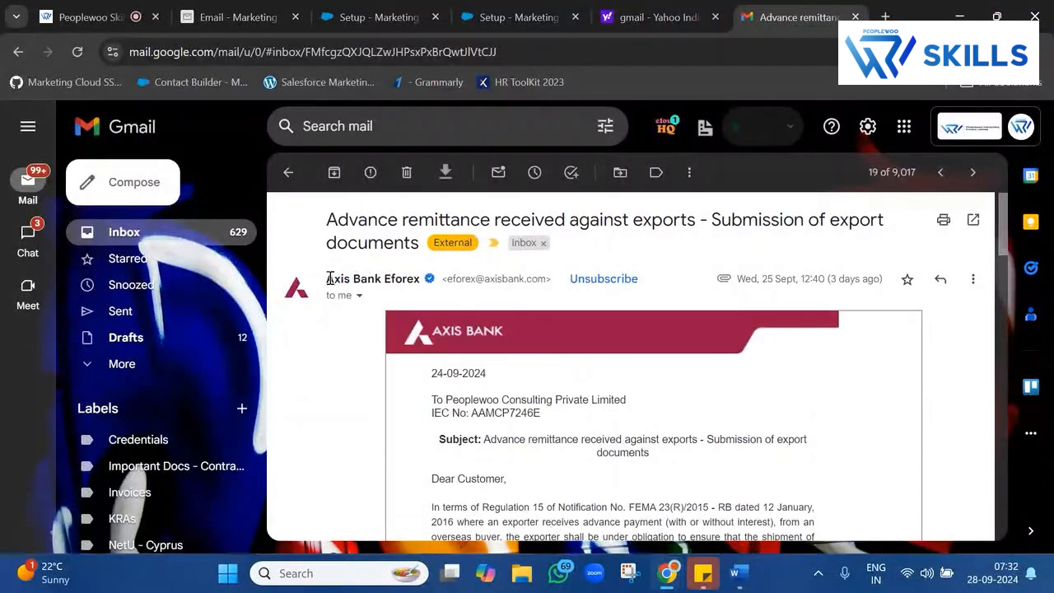
drag(329, 278, 423, 278)
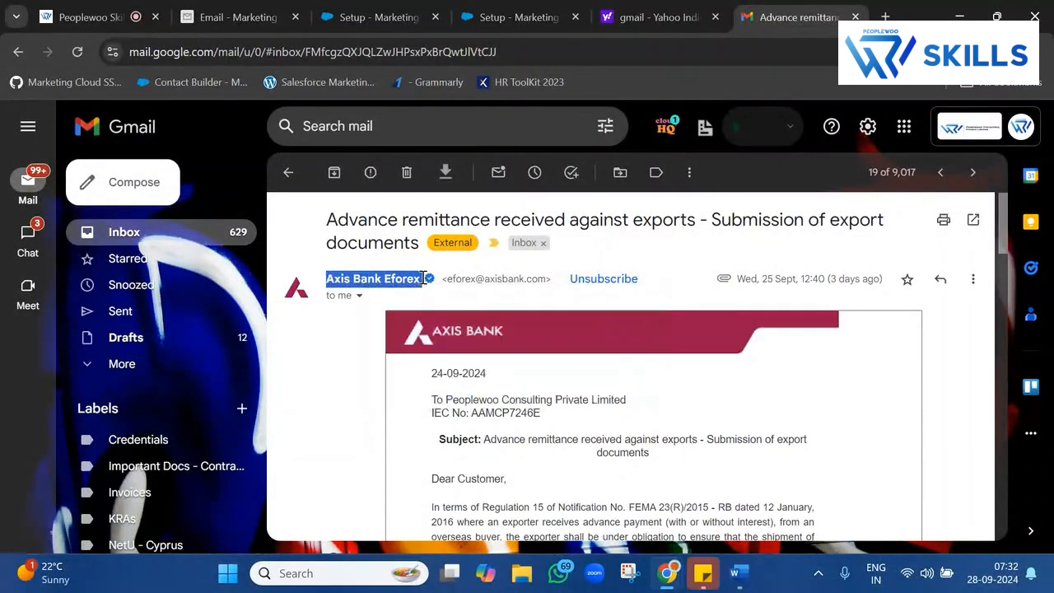
click(302, 392)
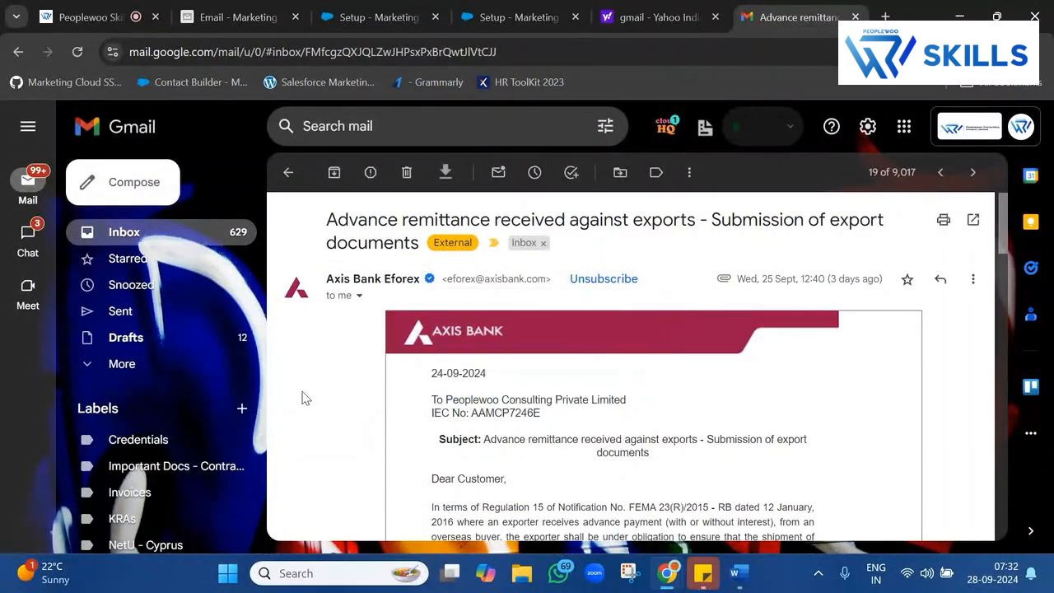
click(359, 297)
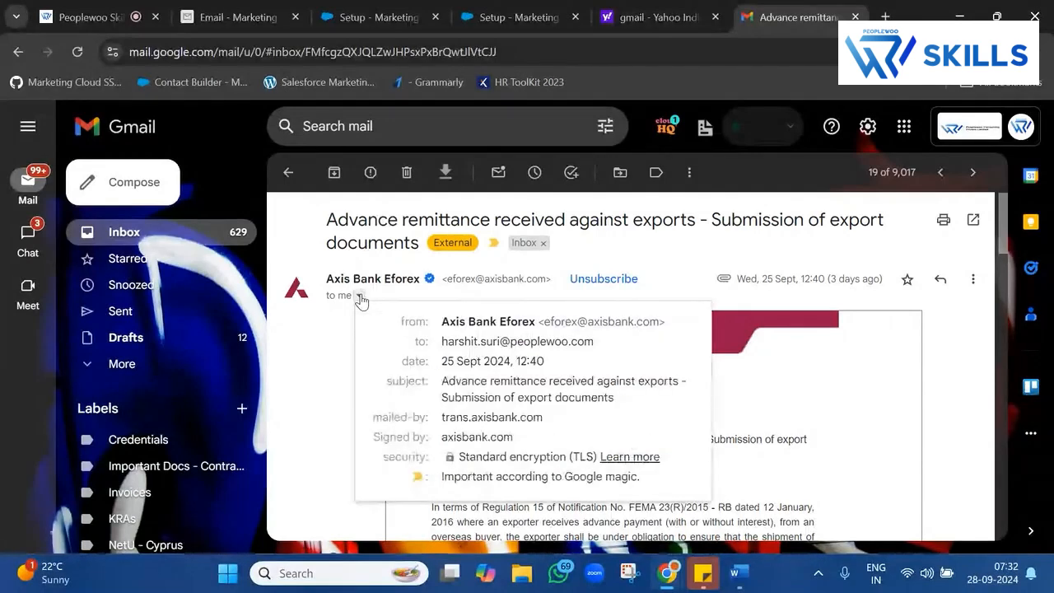
drag(546, 322, 650, 328)
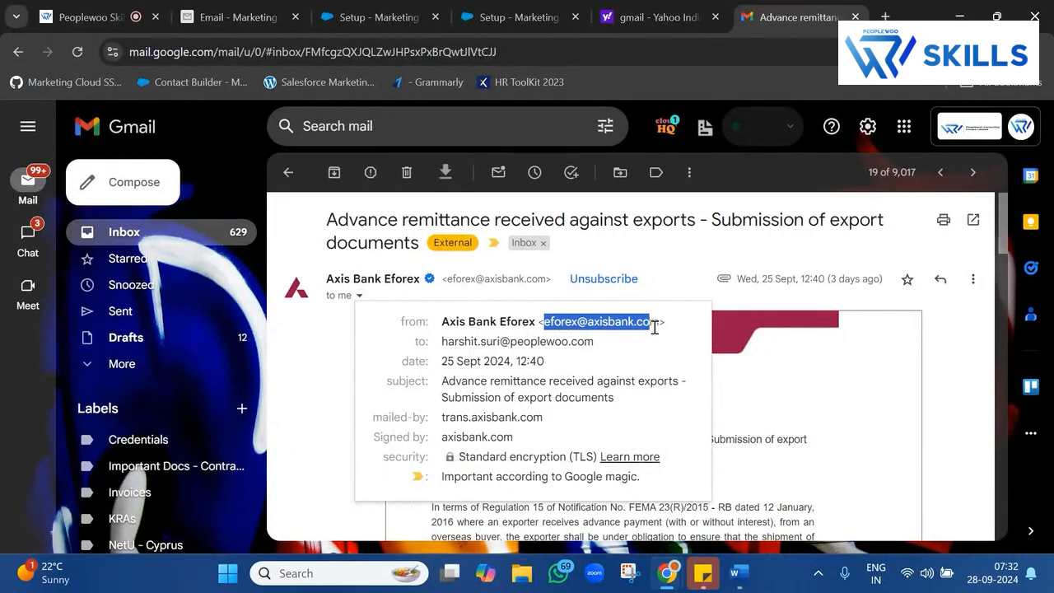
In Promotions, open 'Get 5 Free Months of Ubersuggest!' and inspect its sender line.
click(288, 172)
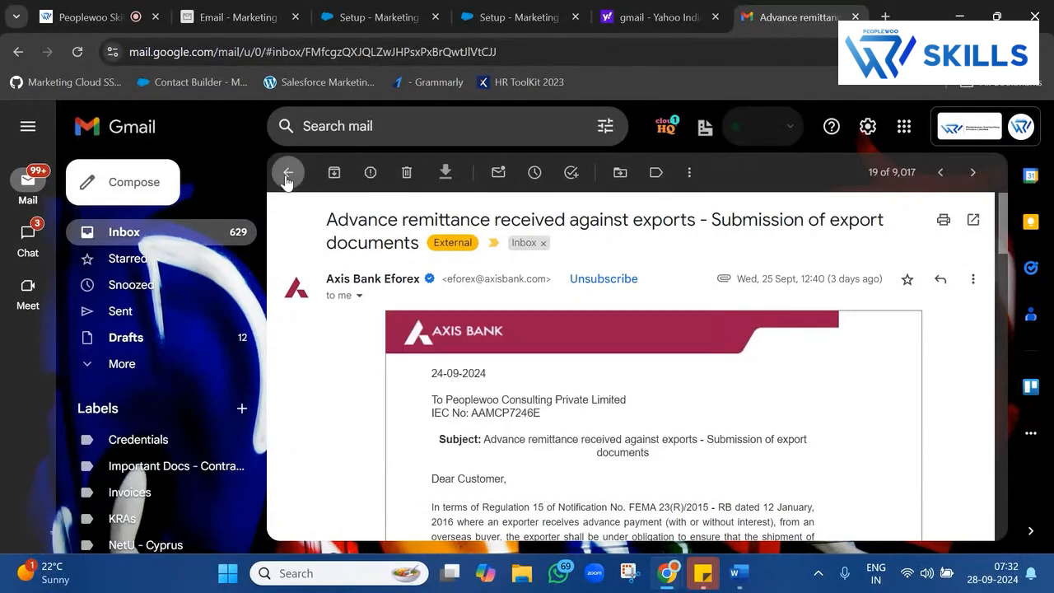
click(288, 172)
scroll(518, 428, down, 4)
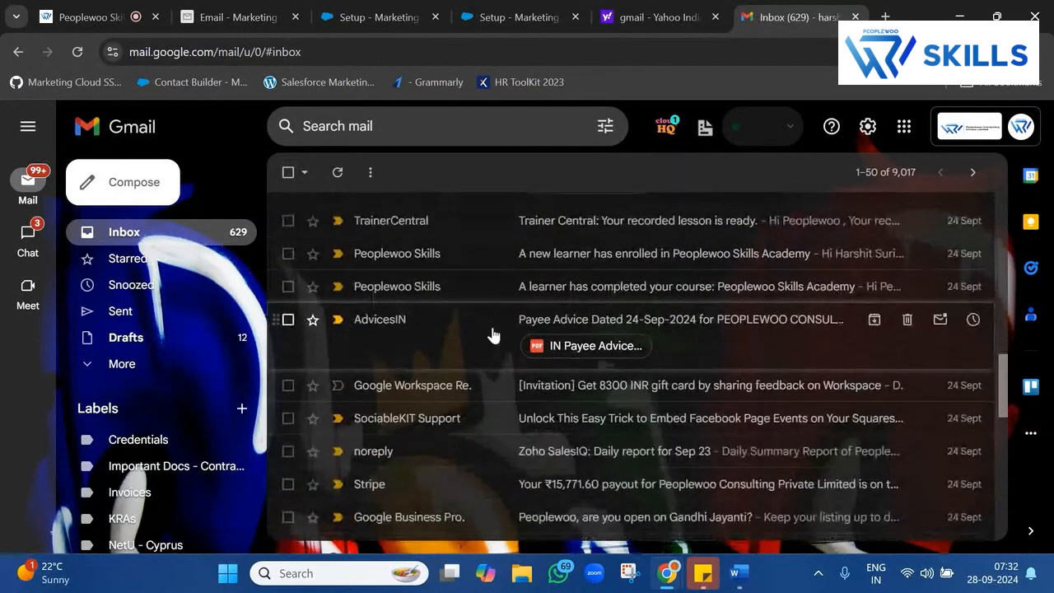
scroll(624, 399, down, 3)
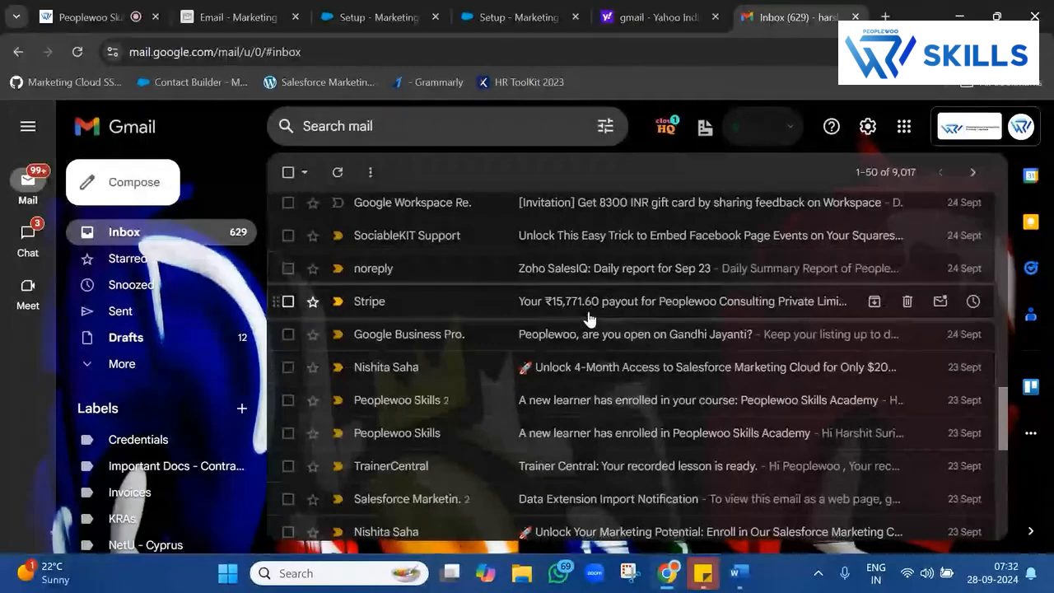
scroll(550, 297, up, 1)
scroll(550, 297, up, 3)
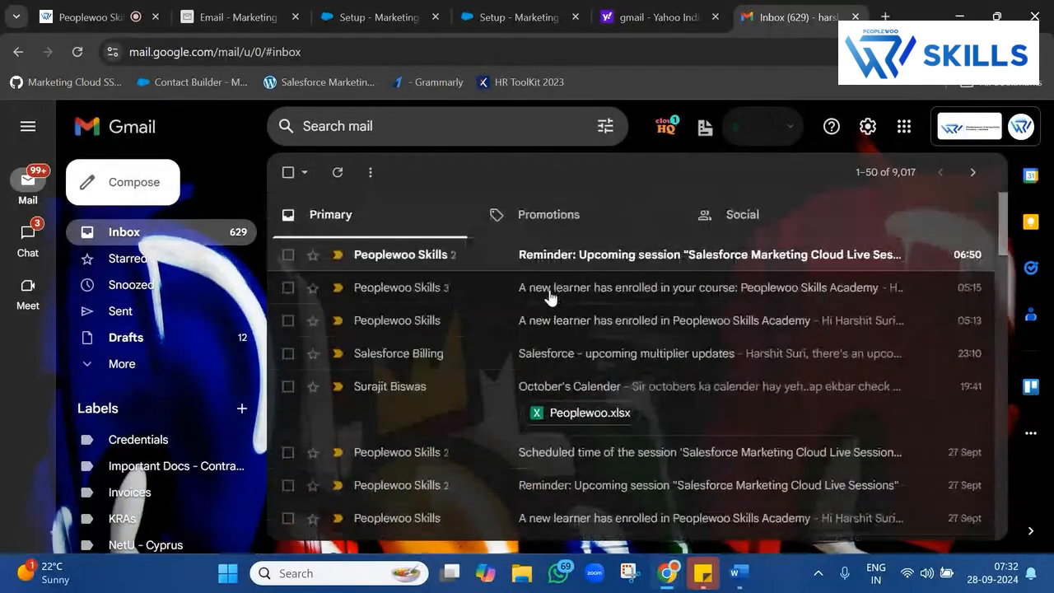
click(587, 217)
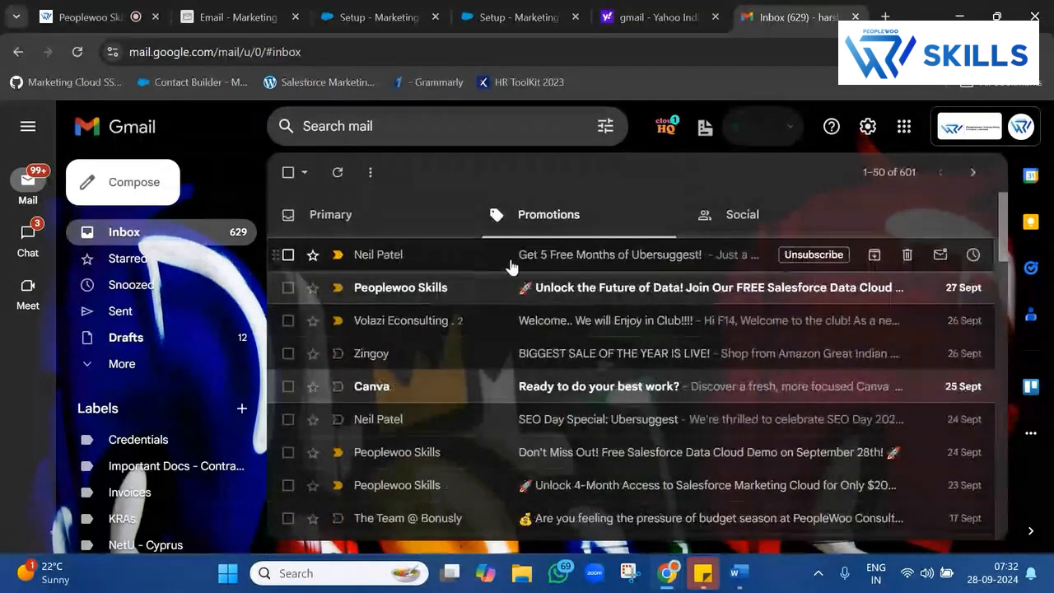
click(517, 261)
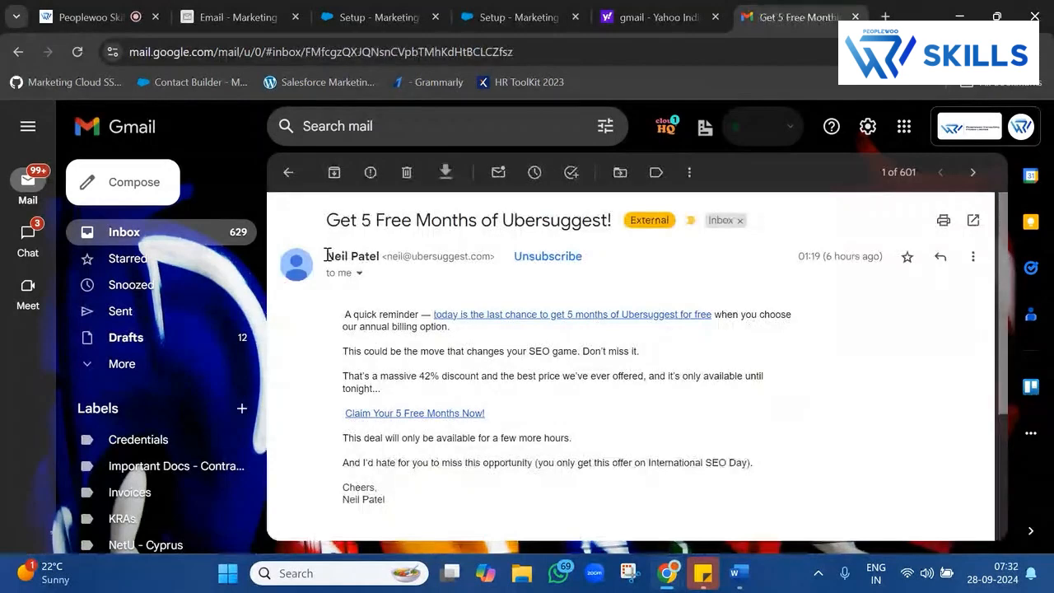
drag(327, 256, 492, 259)
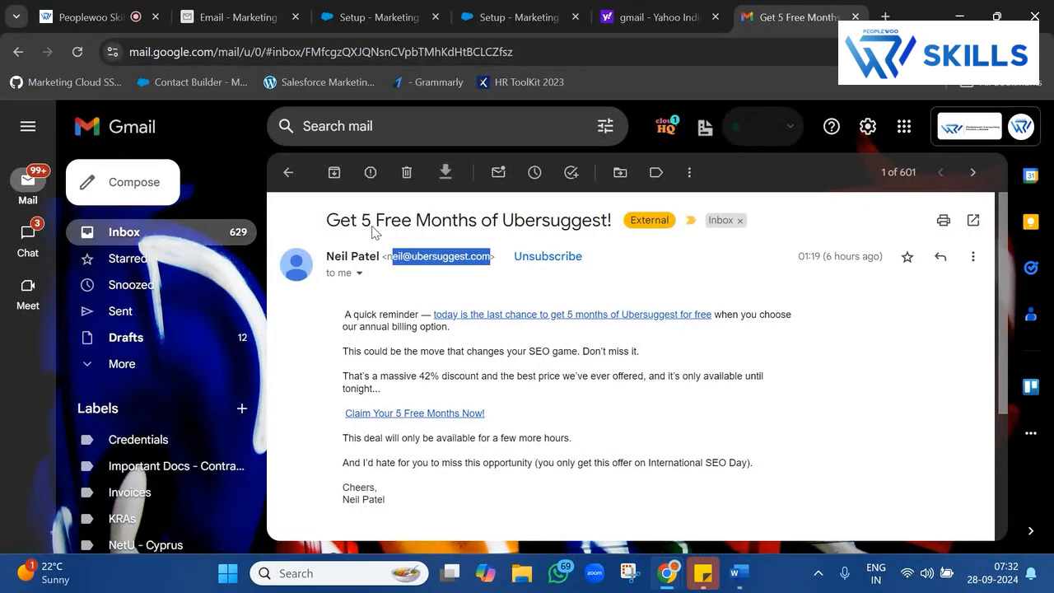
triple_click(338, 257)
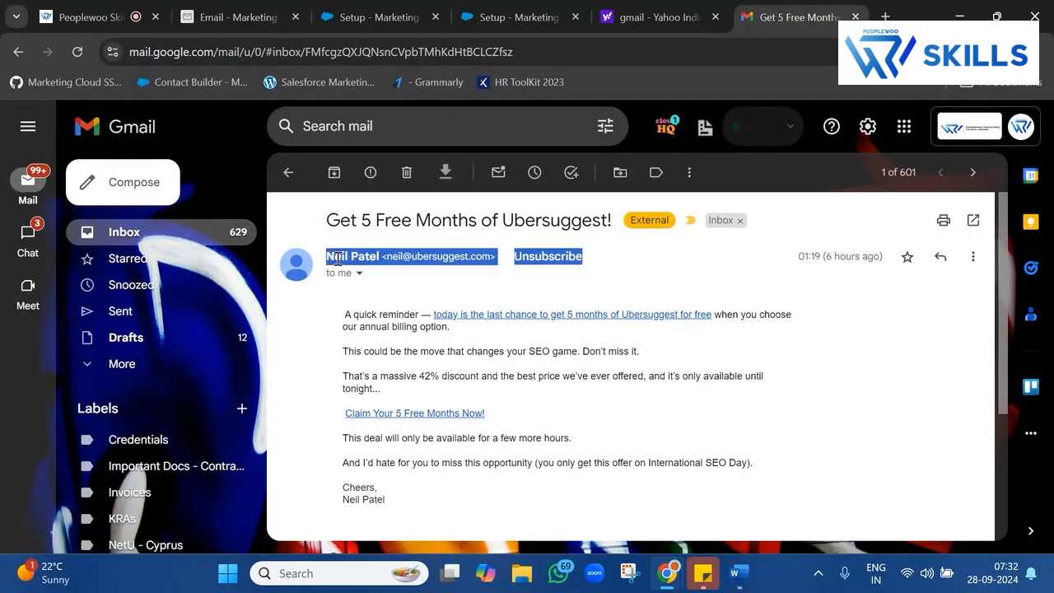
click(436, 258)
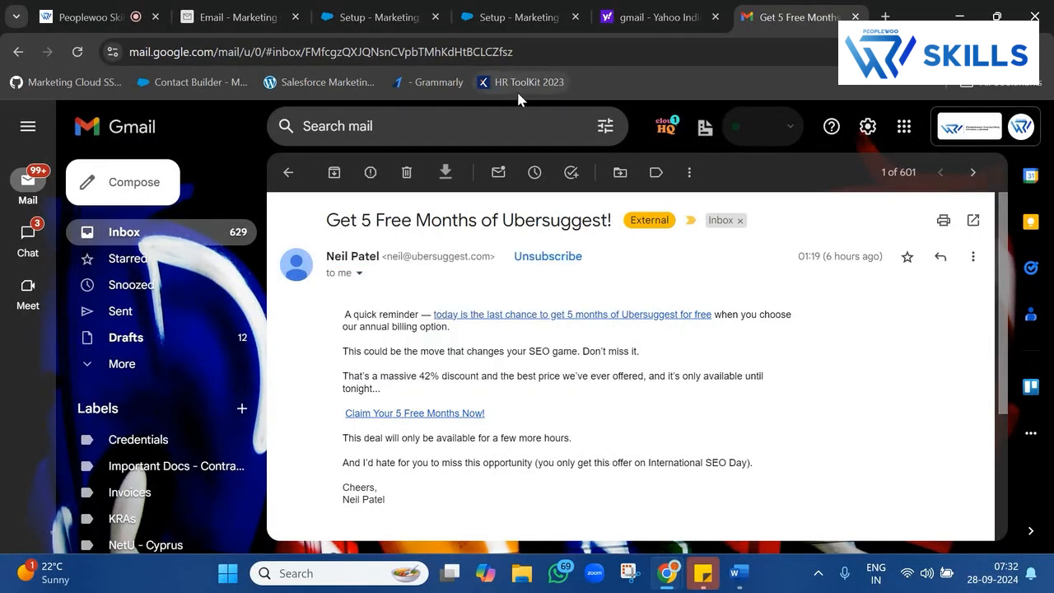
Under Sender Profiles, create a new profile named NewBatchSenderProfile.
click(545, 13)
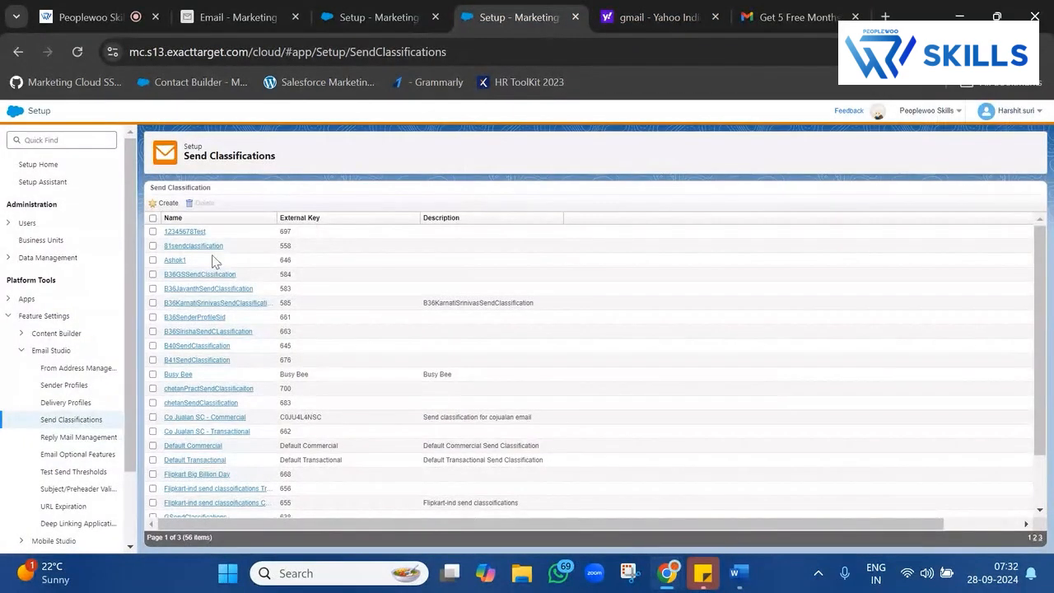
click(64, 386)
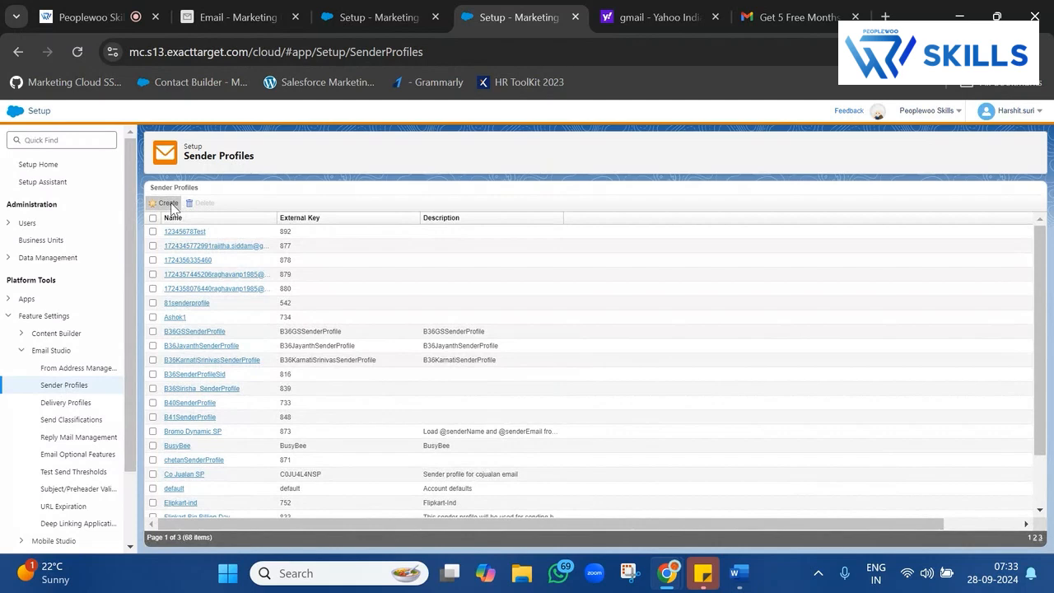
click(167, 204)
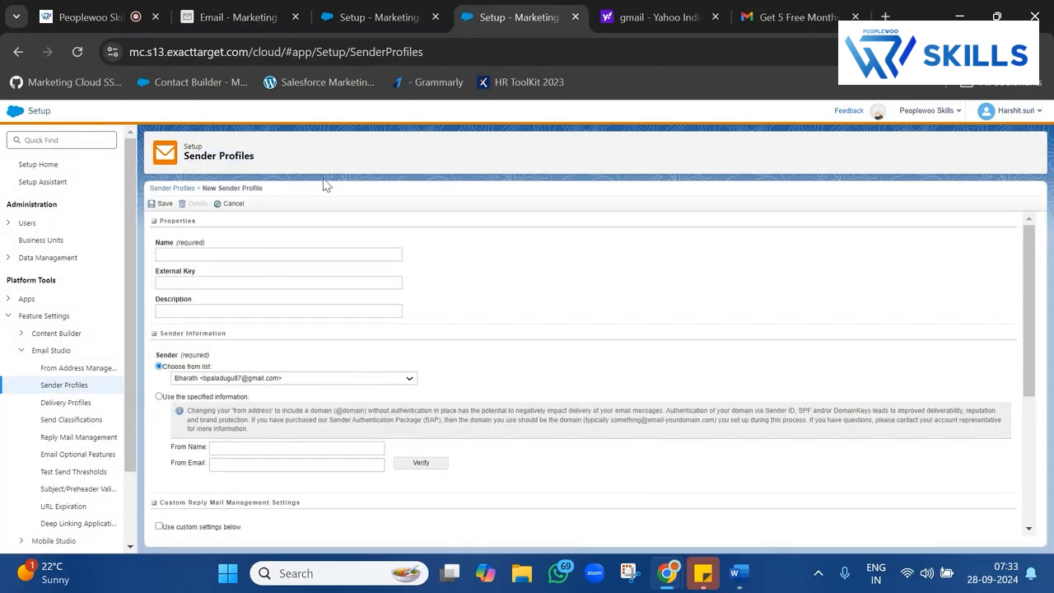
click(253, 251)
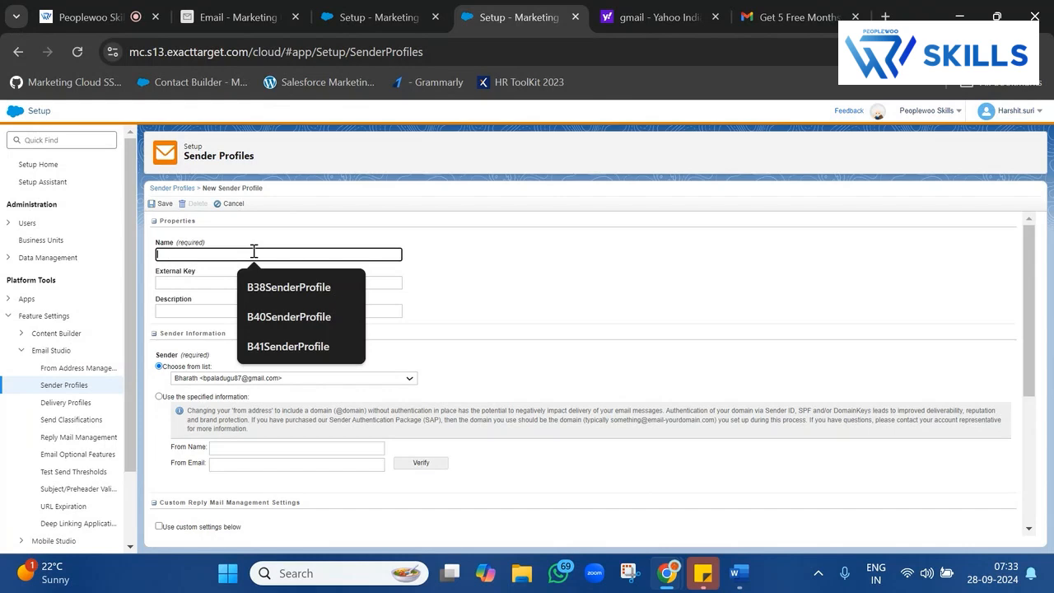
text(NewBatchSenderProfile)
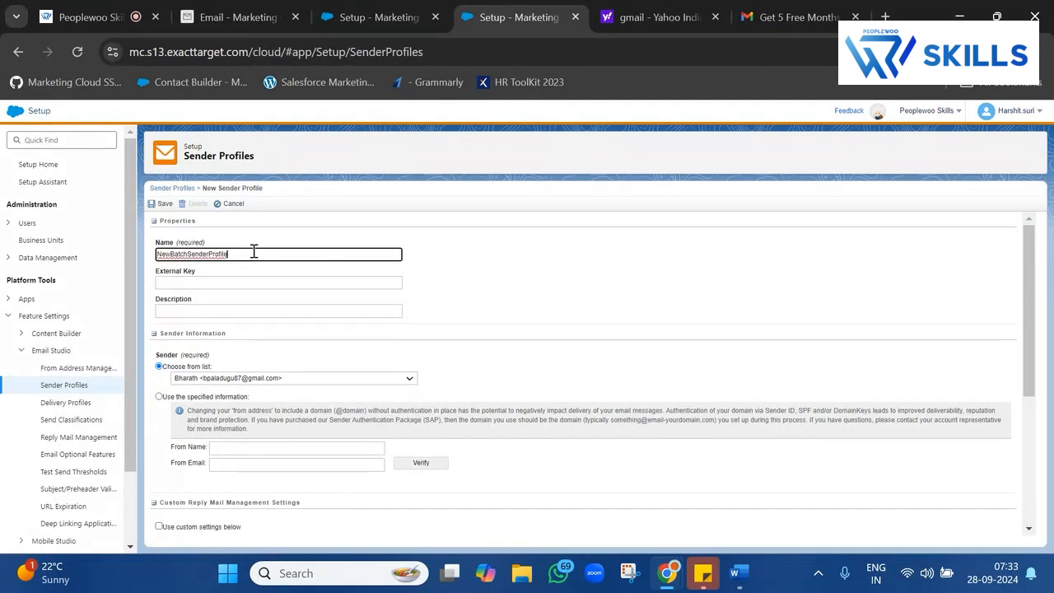
double_click(253, 251)
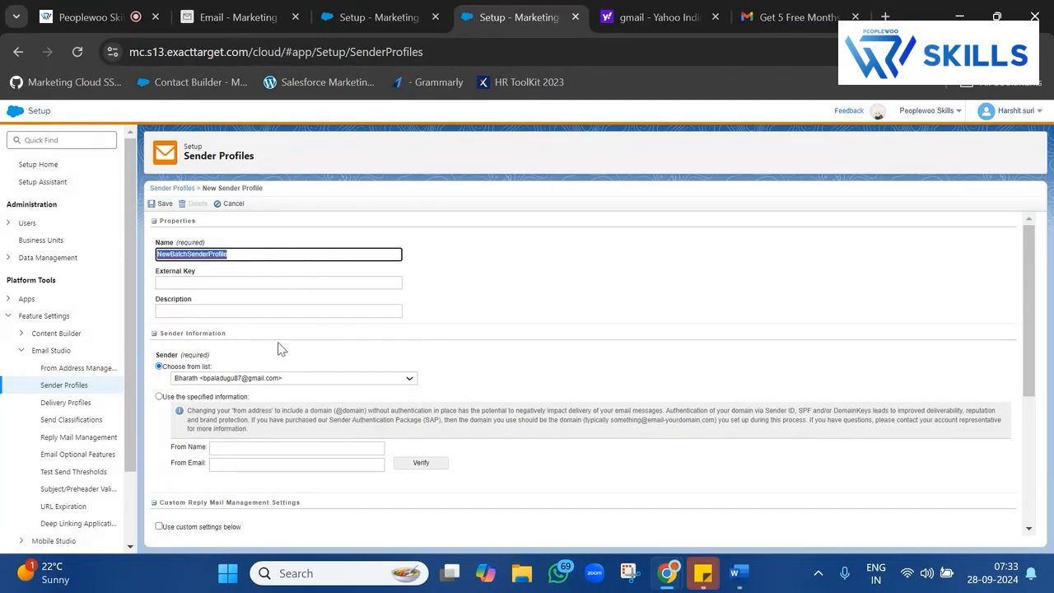
scroll(280, 350, down, 2)
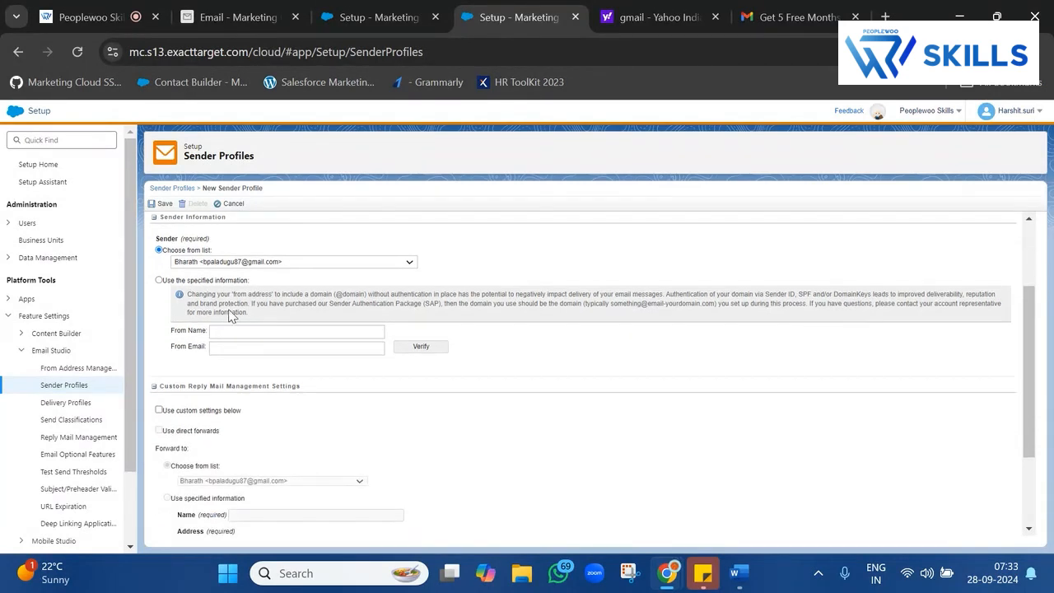
Use specified sender information with From Name Peoplewoo and a company From Email.
click(160, 280)
click(269, 329)
text(Peopl)
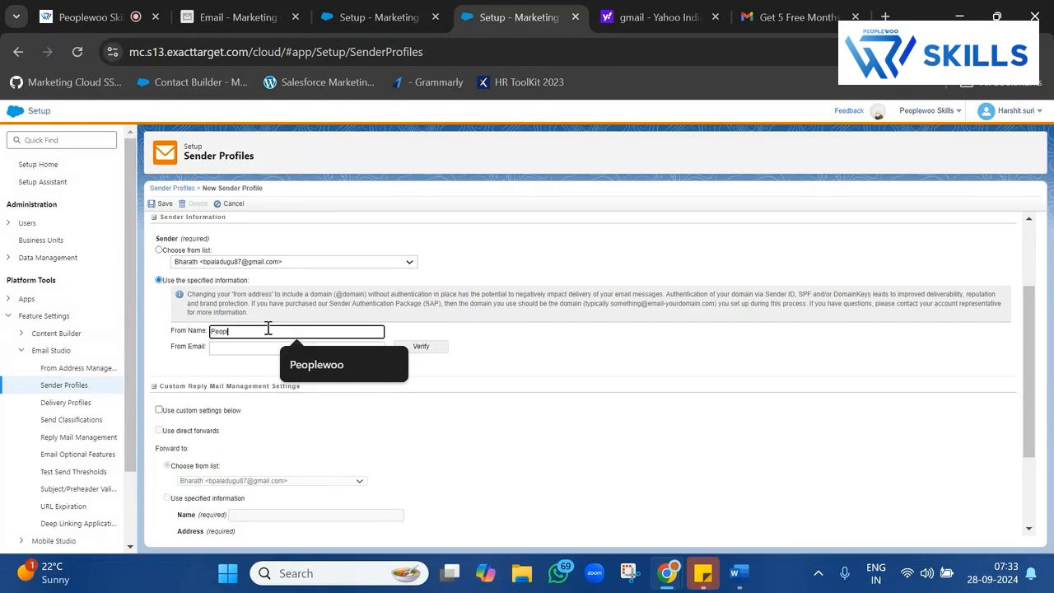
text(ewoo)
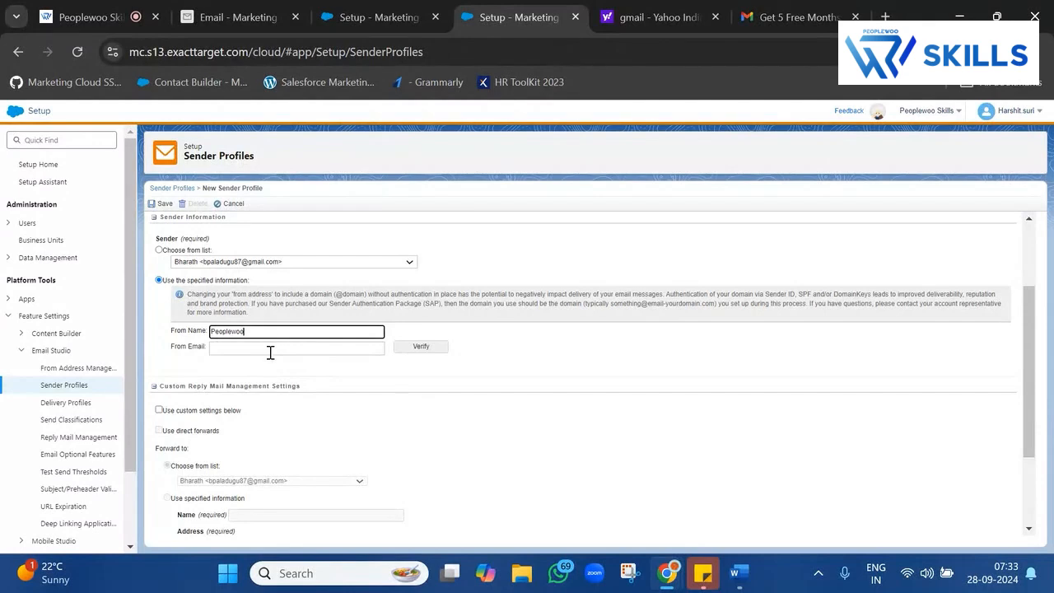
click(270, 347)
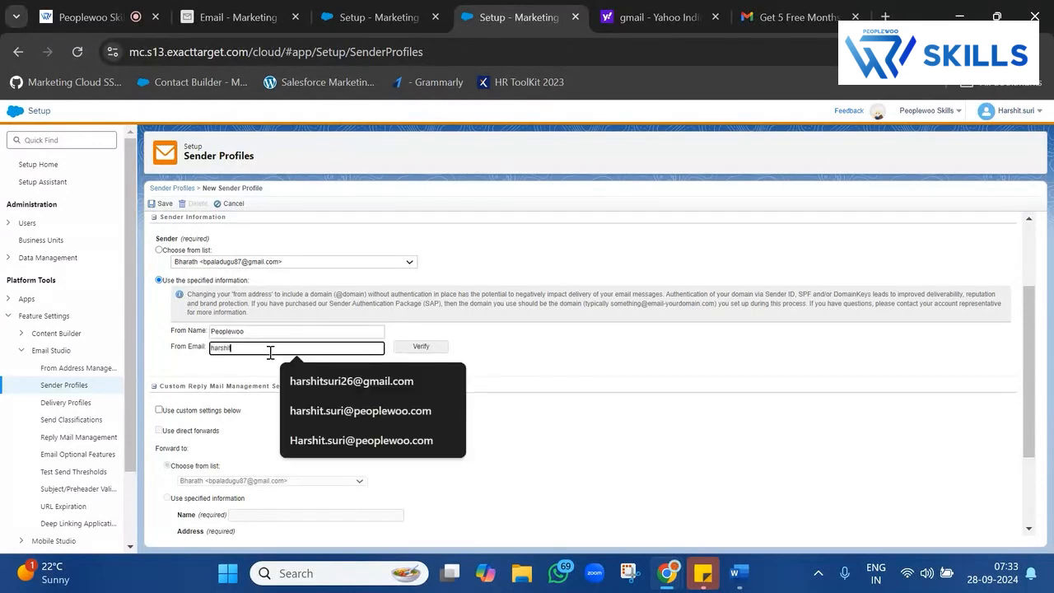
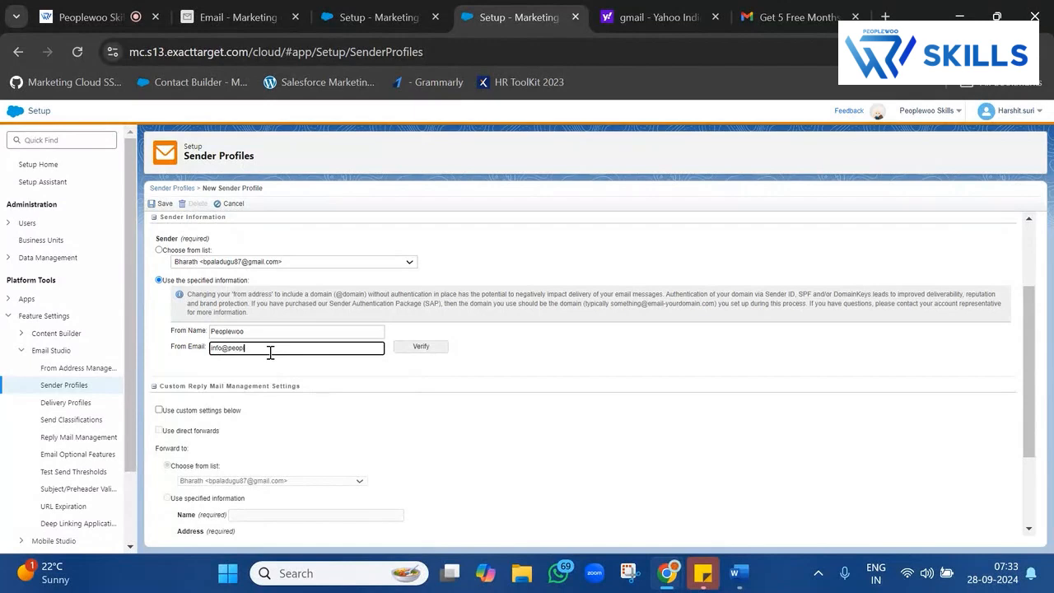
click(539, 353)
Replace the From Email with the personal Gmail address and confirm it shows Verified.
triple_click(306, 353)
double_click(246, 331)
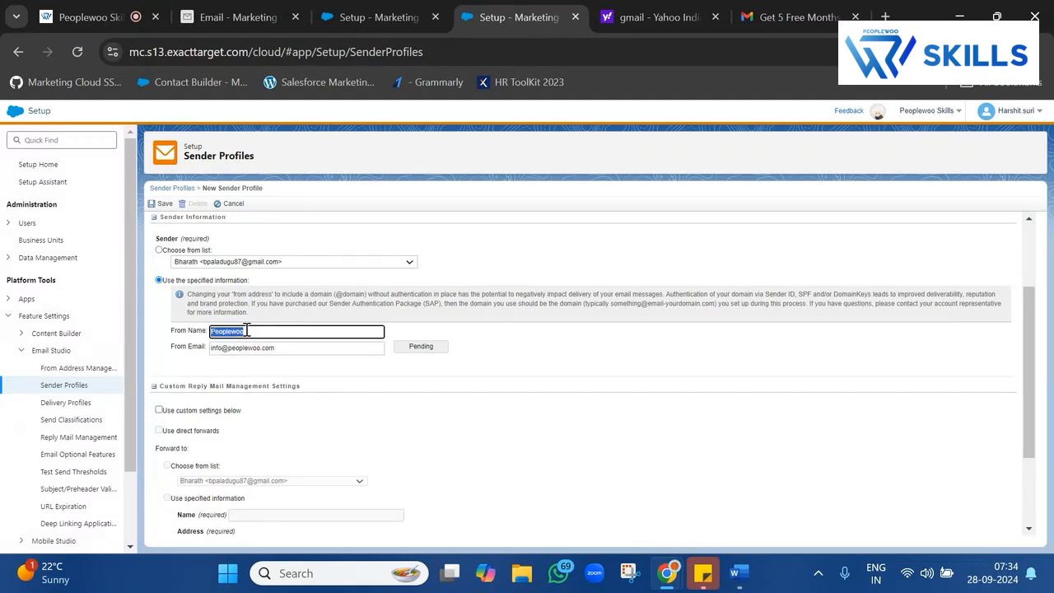
double_click(244, 347)
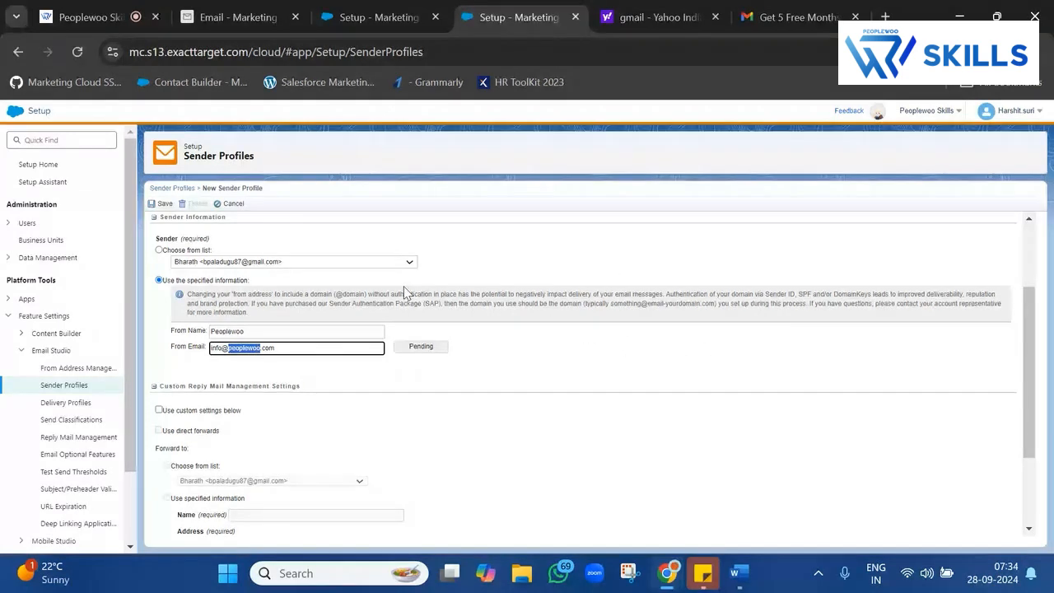
triple_click(342, 344)
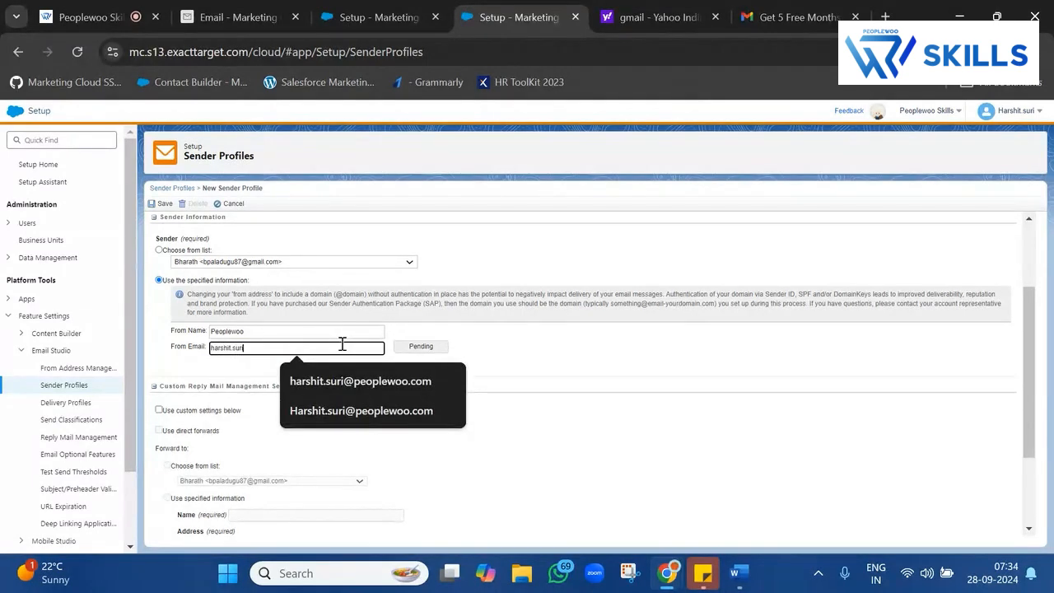
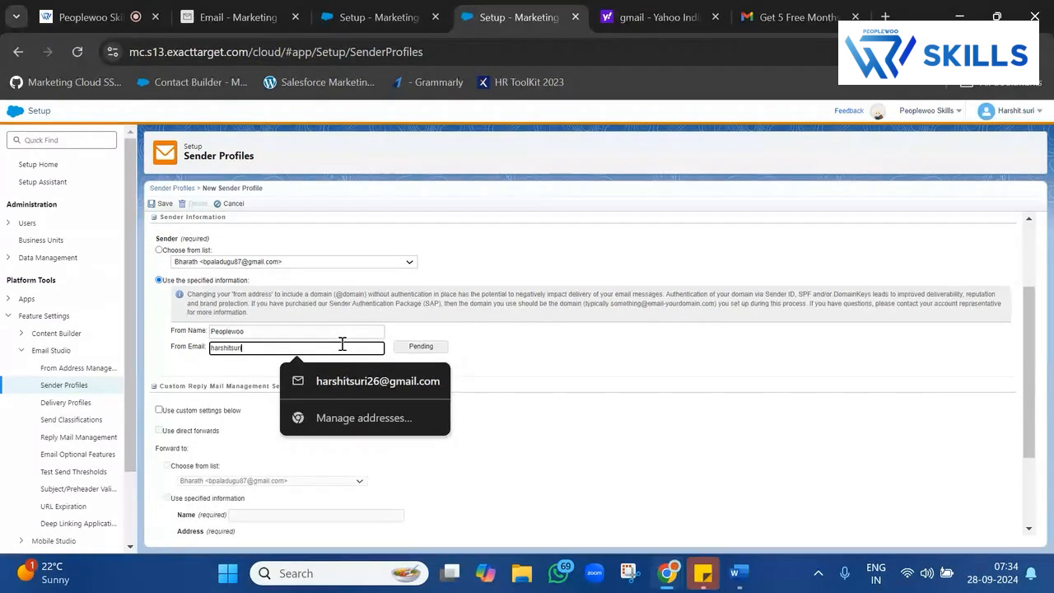
click(551, 364)
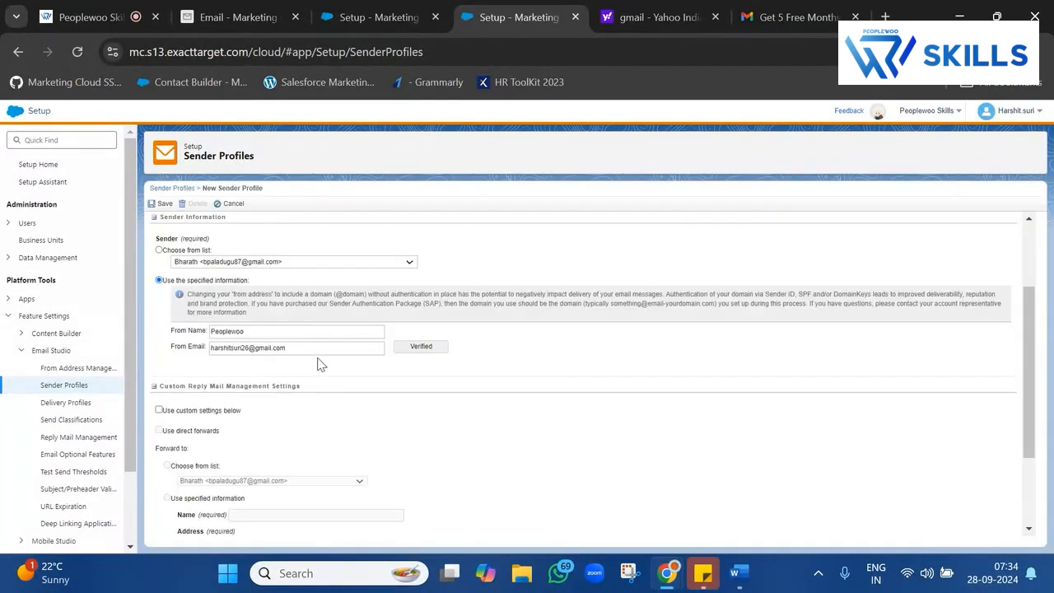
triple_click(330, 351)
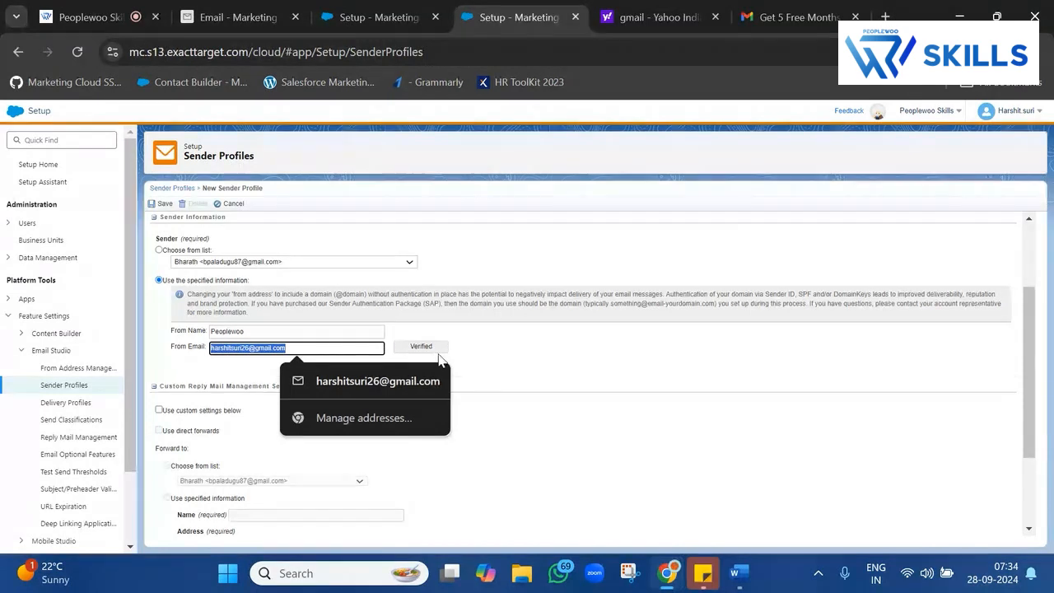
key(Escape)
key(shift+Tab)
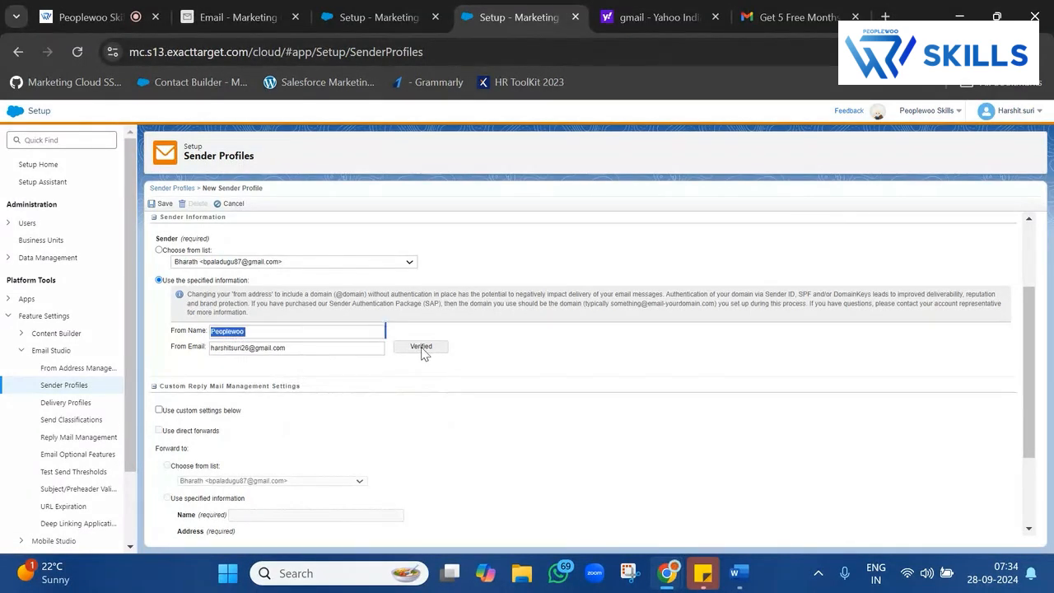
triple_click(302, 343)
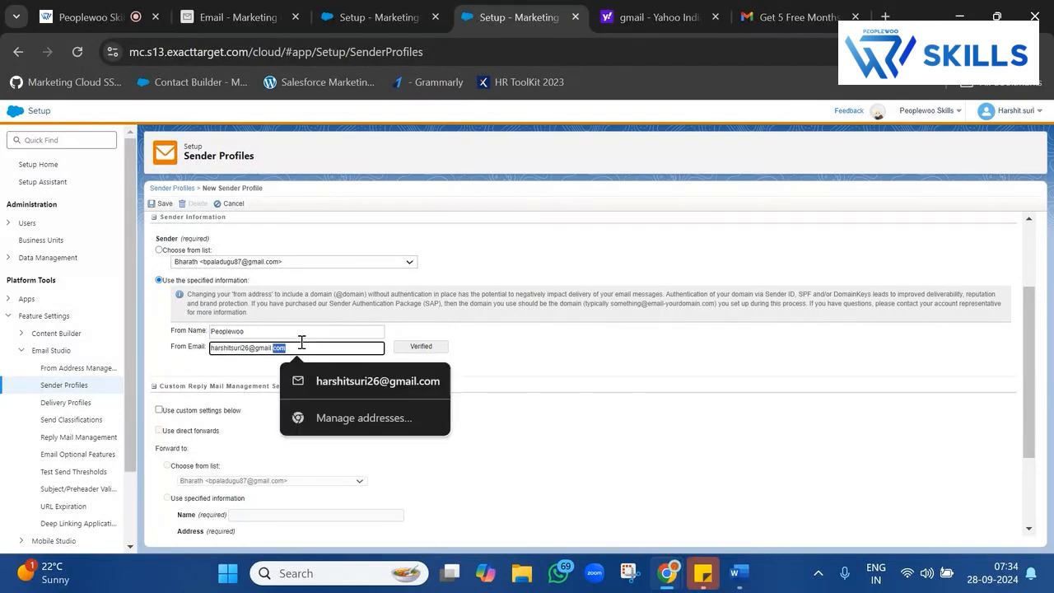
click(665, 359)
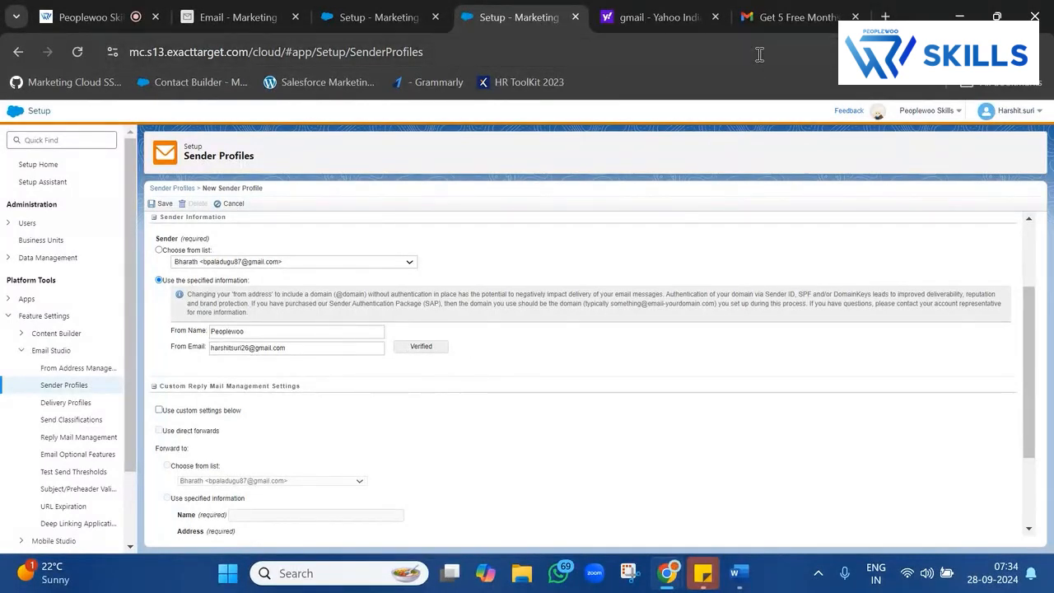
click(775, 23)
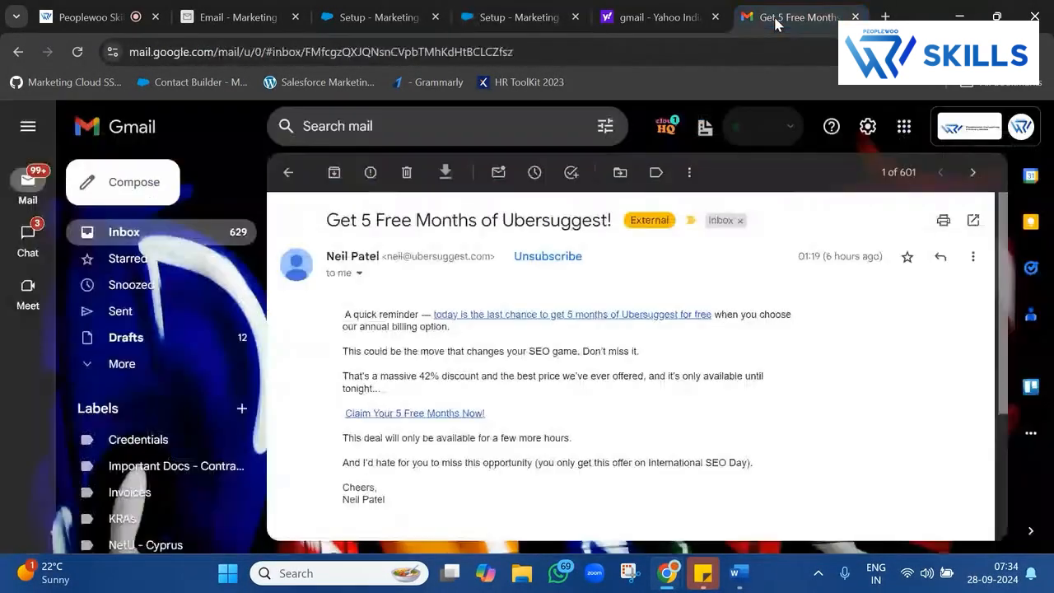
click(147, 237)
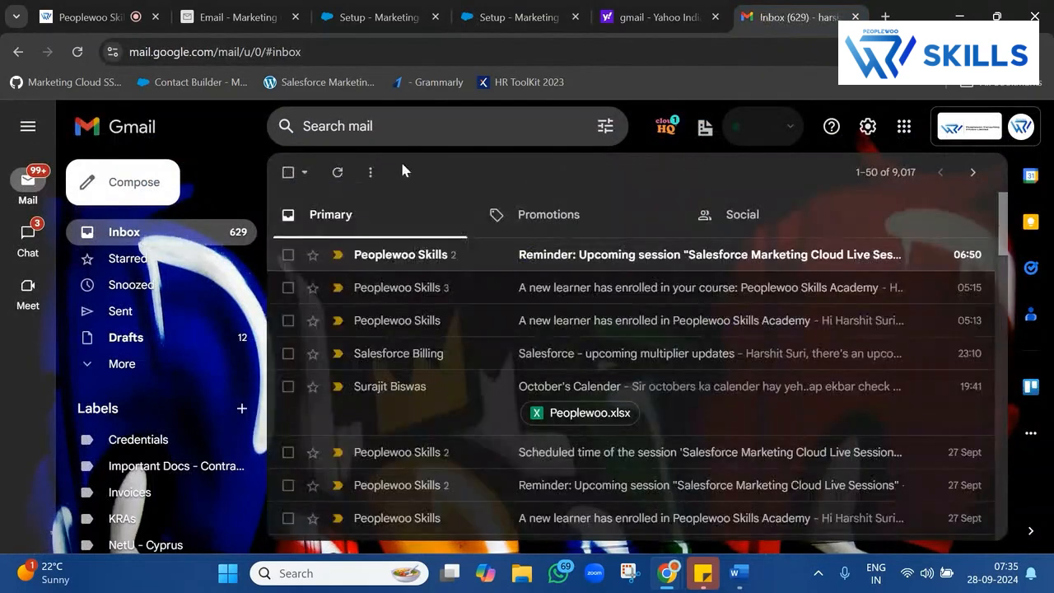
click(579, 227)
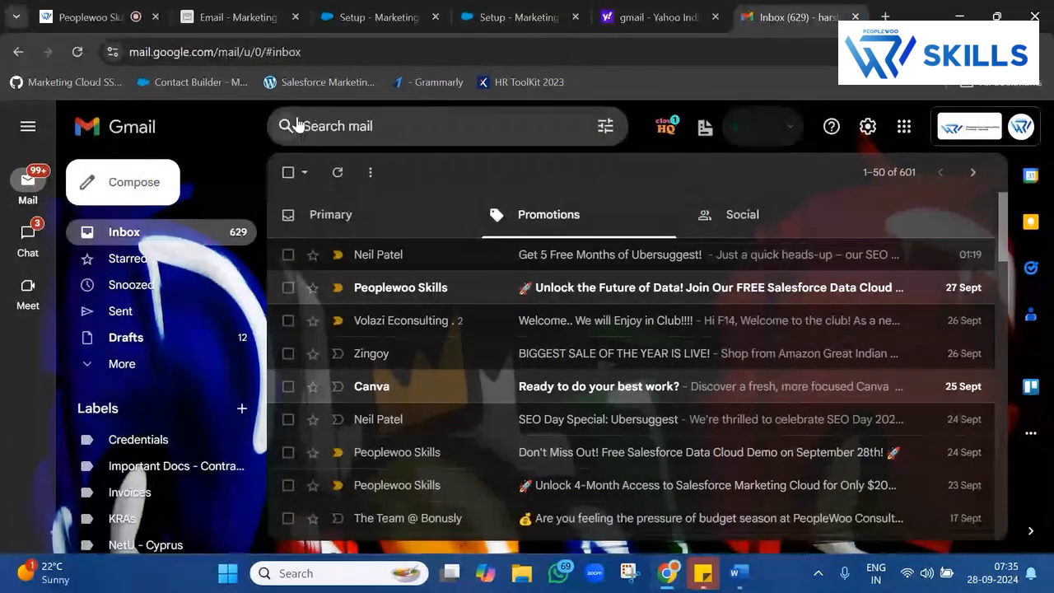
click(474, 9)
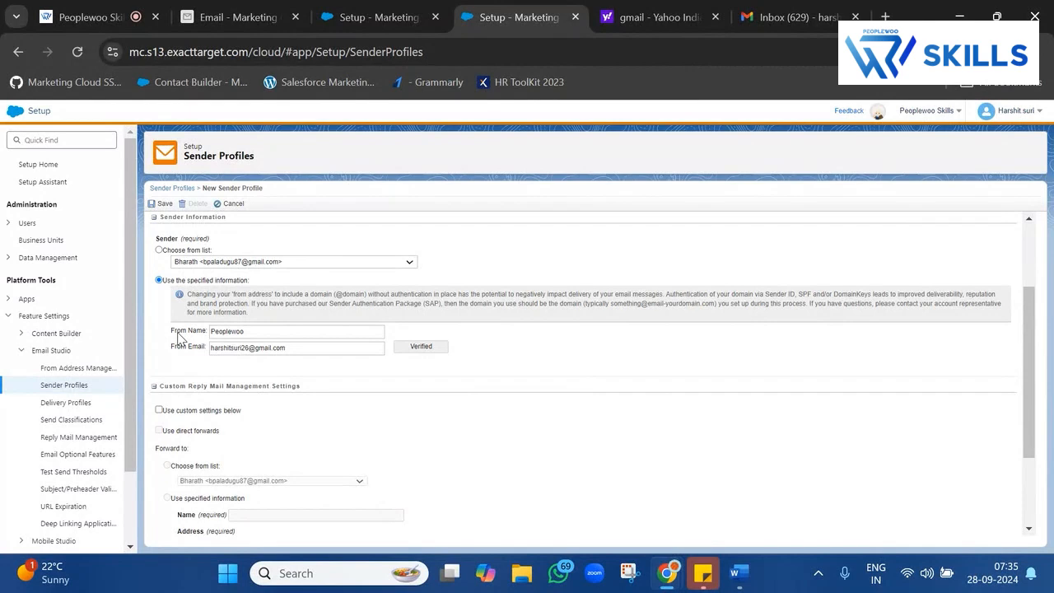
drag(178, 336, 487, 374)
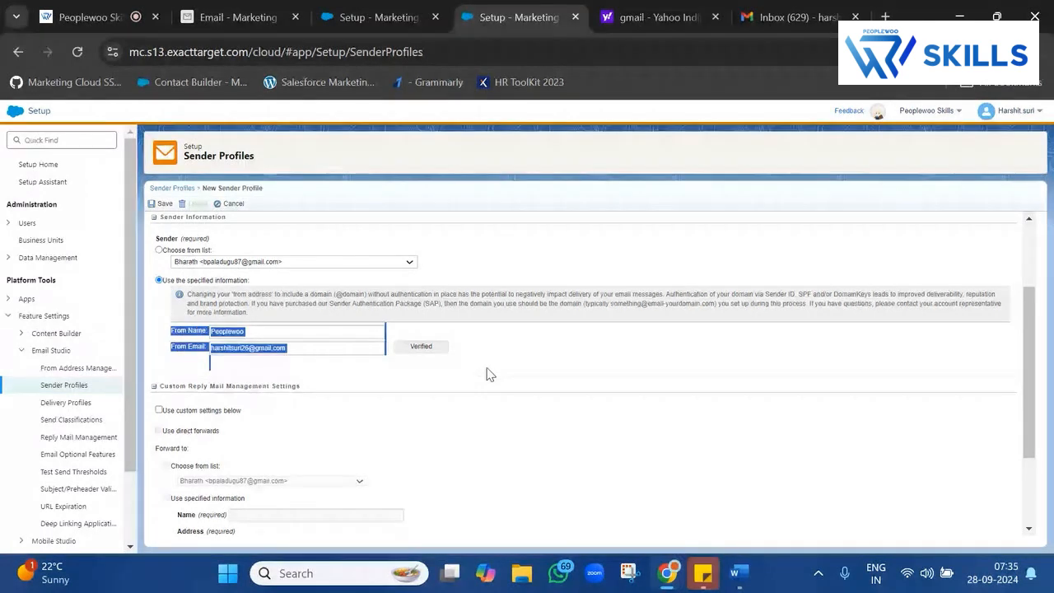
click(153, 205)
Review the draft send classification's Sender Profile and CAN-SPAM settings, then cancel it.
click(404, 15)
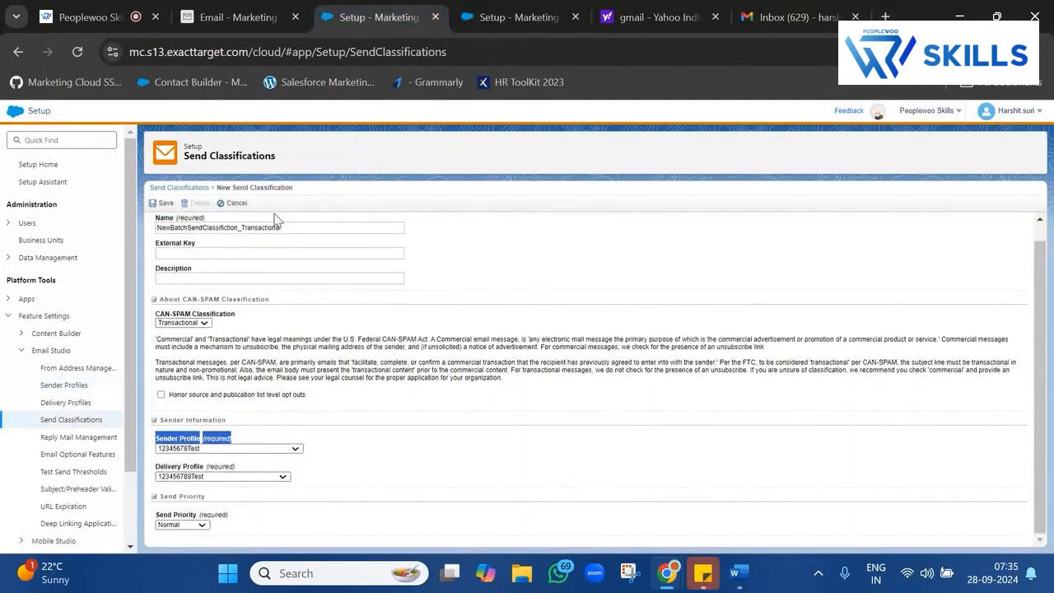
triple_click(231, 155)
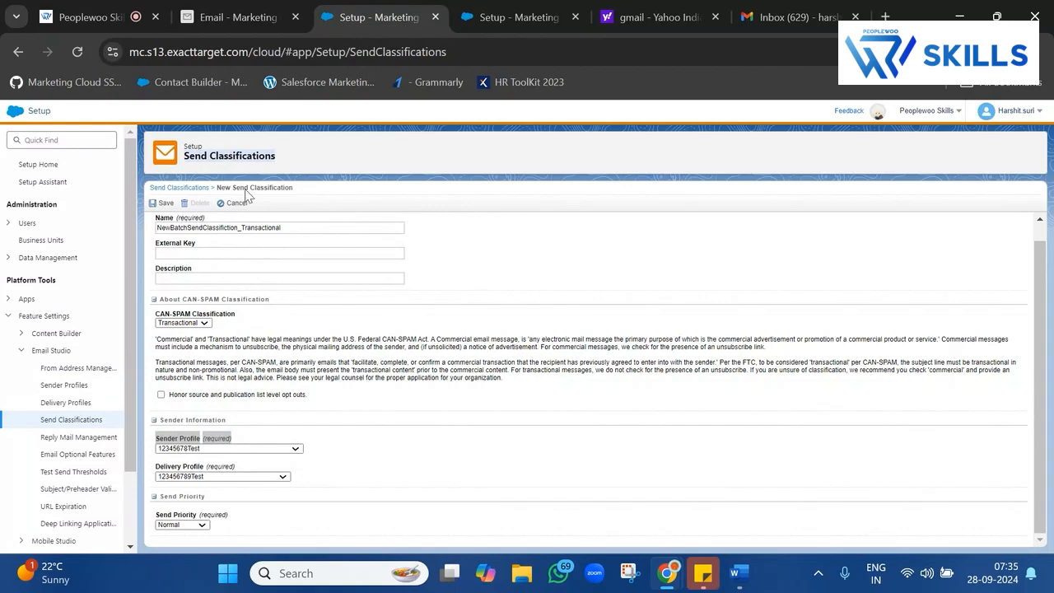
triple_click(233, 442)
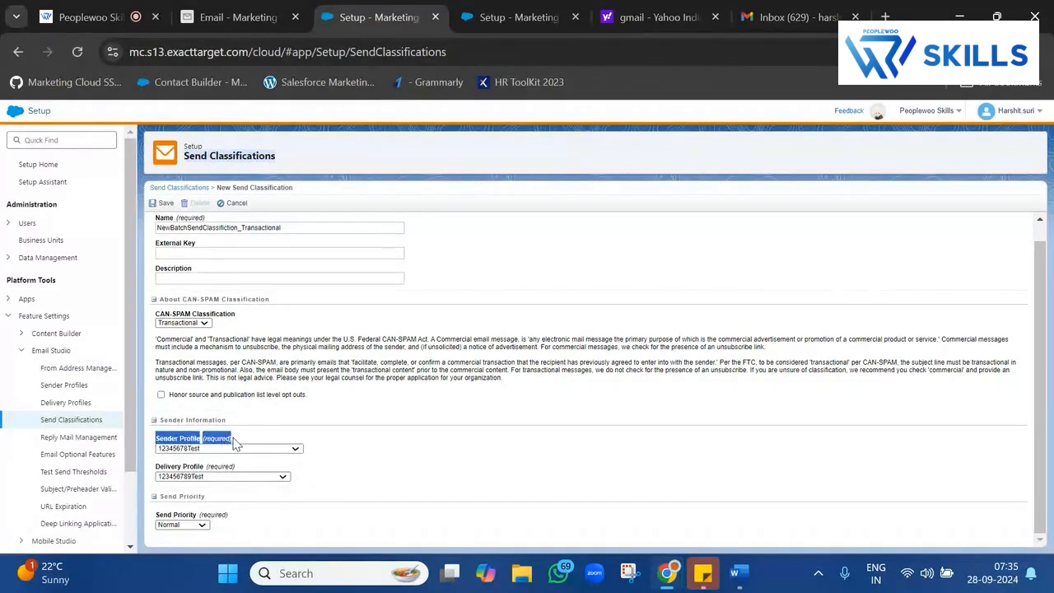
click(245, 320)
triple_click(244, 319)
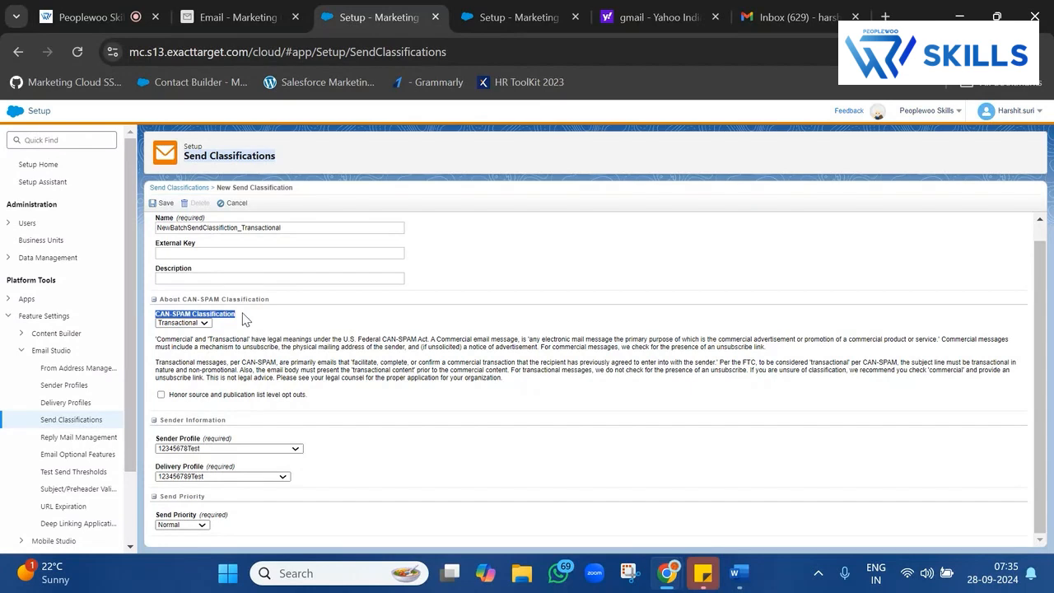
click(252, 229)
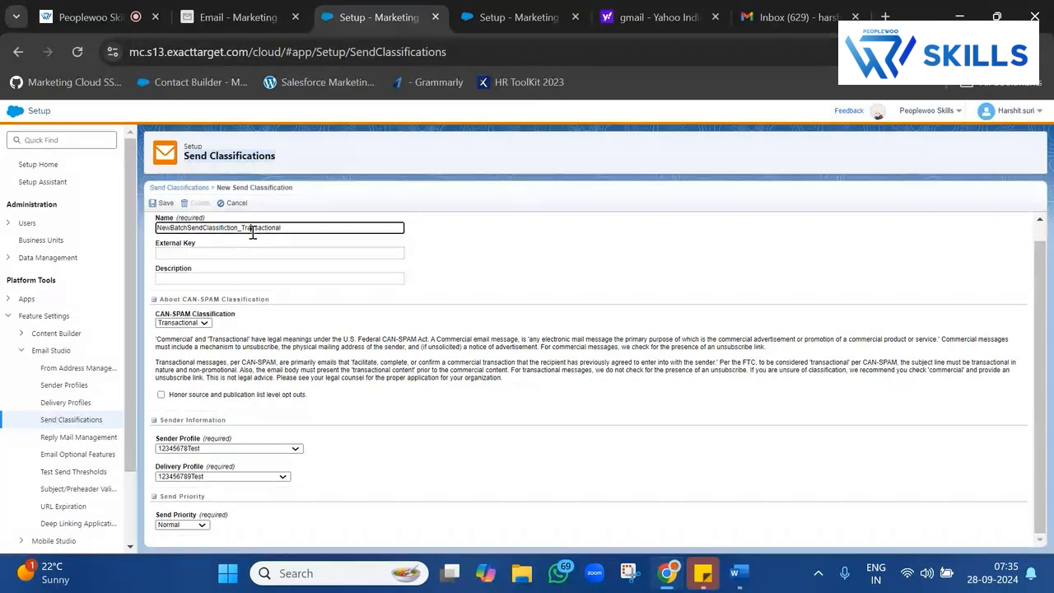
double_click(253, 232)
click(240, 205)
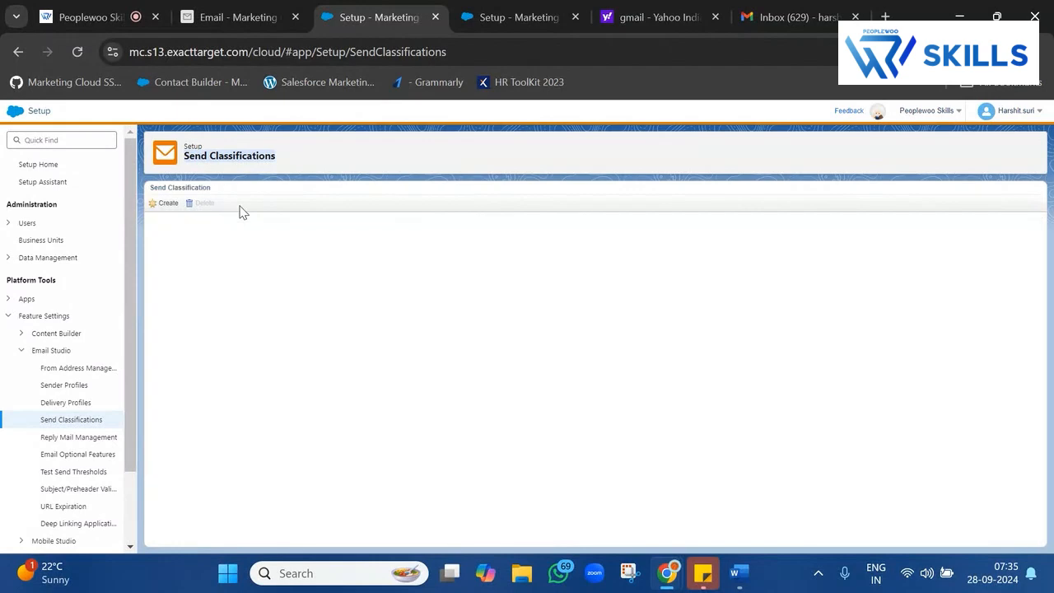
Create a new send classification with the pasted name, classified as Transactional.
click(169, 205)
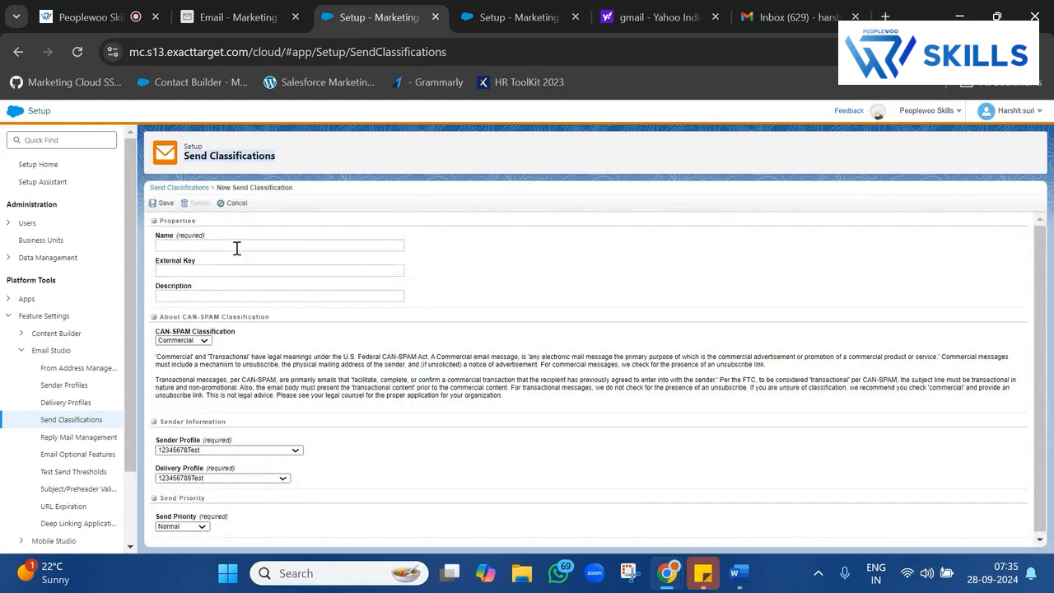
click(237, 247)
text(NewBatchSendClassification_Transactional)
click(579, 275)
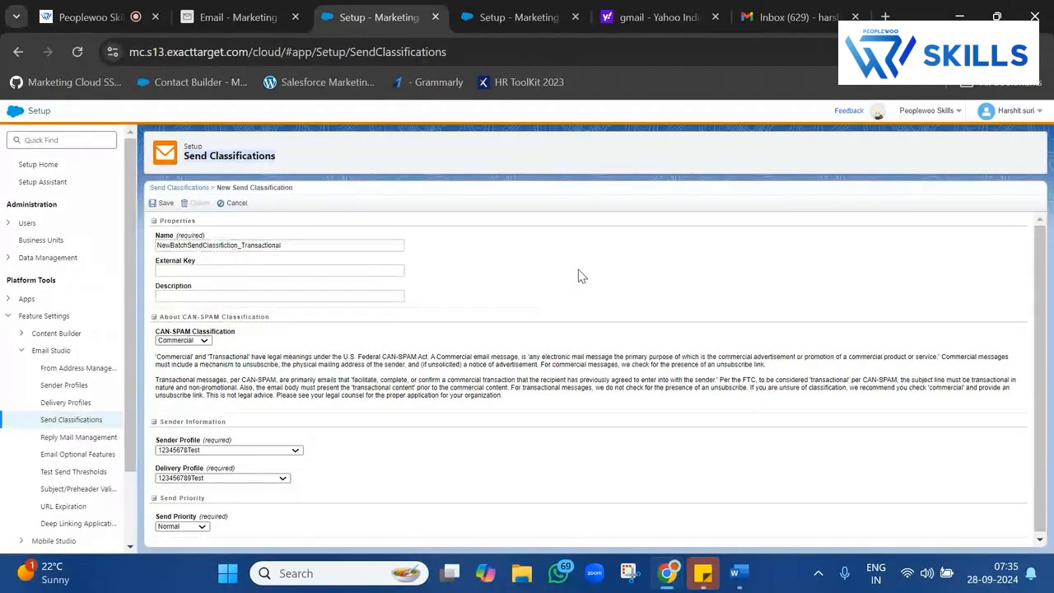
double_click(294, 244)
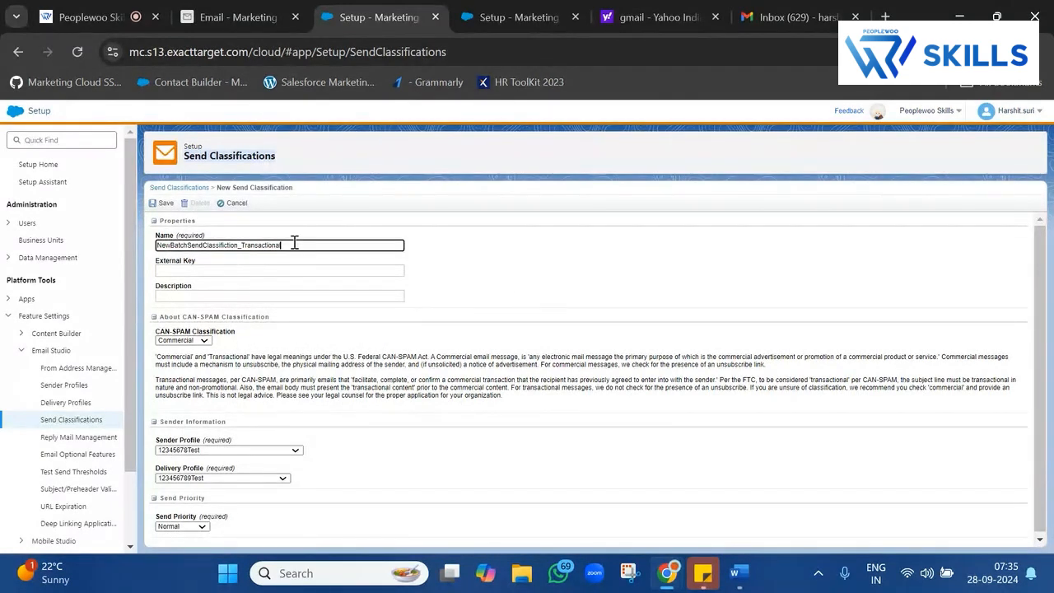
click(182, 340)
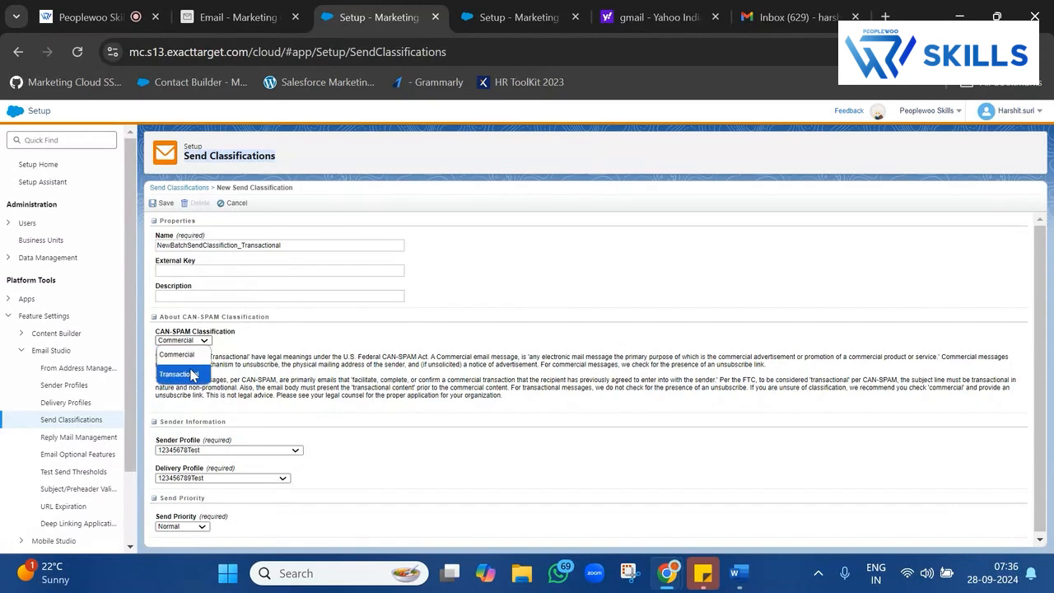
click(187, 372)
Choose NewBatchSenderProfile as the classification's sender profile.
scroll(235, 420, down, 1)
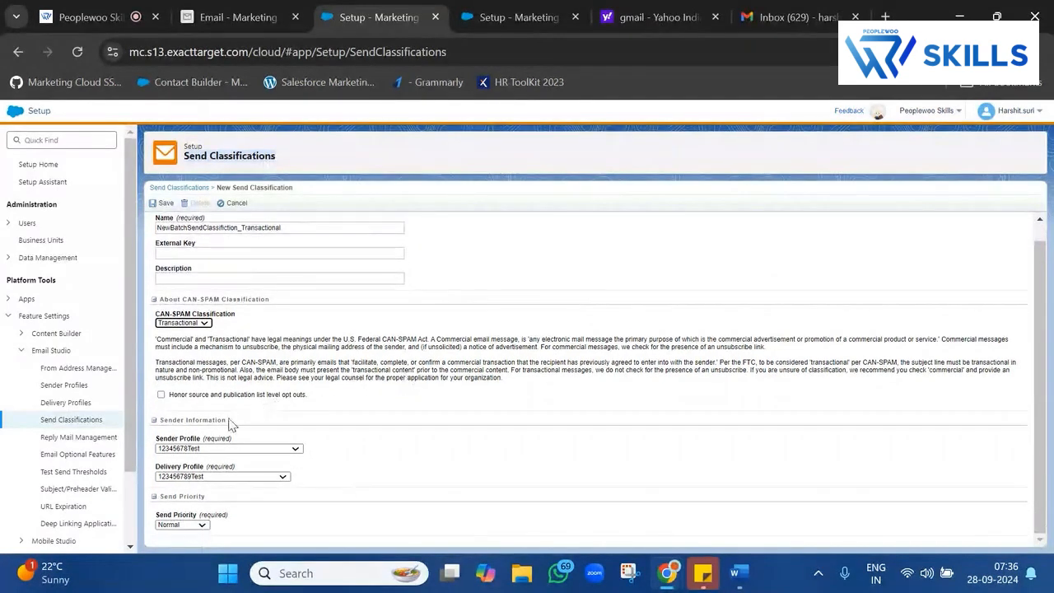
click(235, 448)
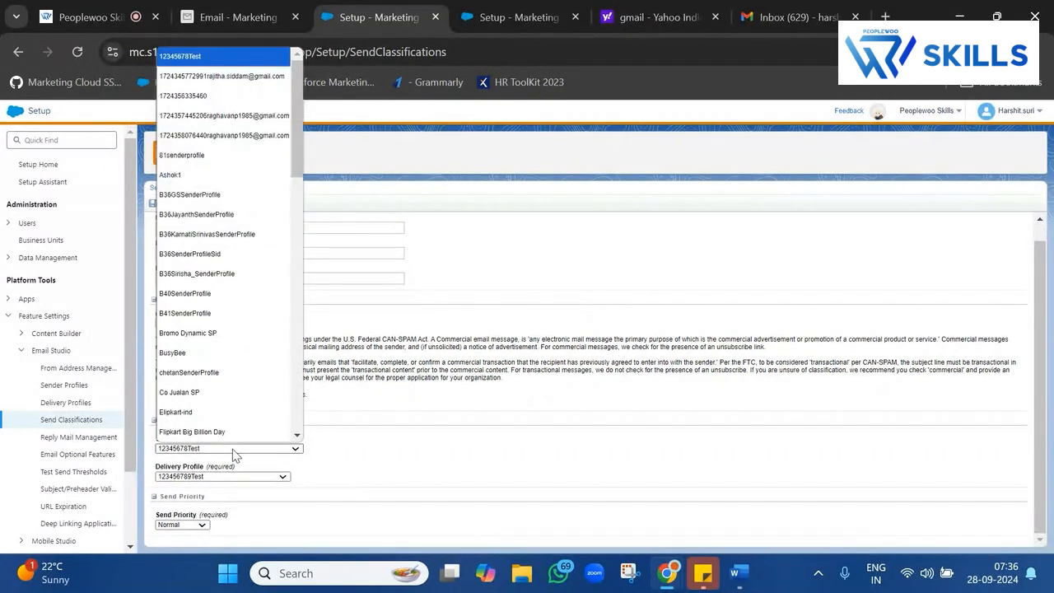
text(ne)
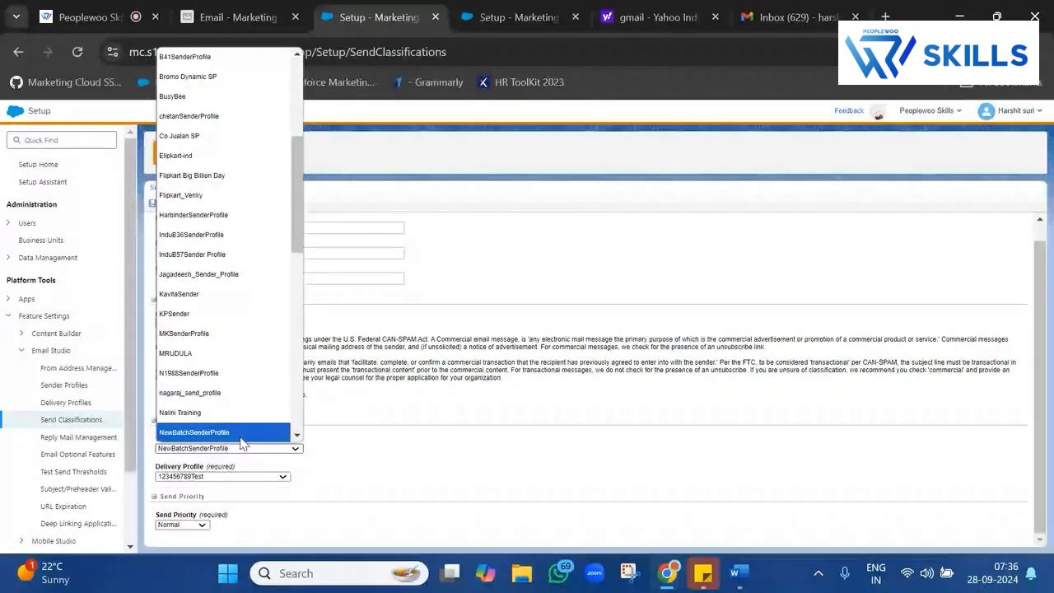
click(241, 436)
Check the saved Sender Profiles list and review the Sender and Delivery Profile fields.
click(512, 17)
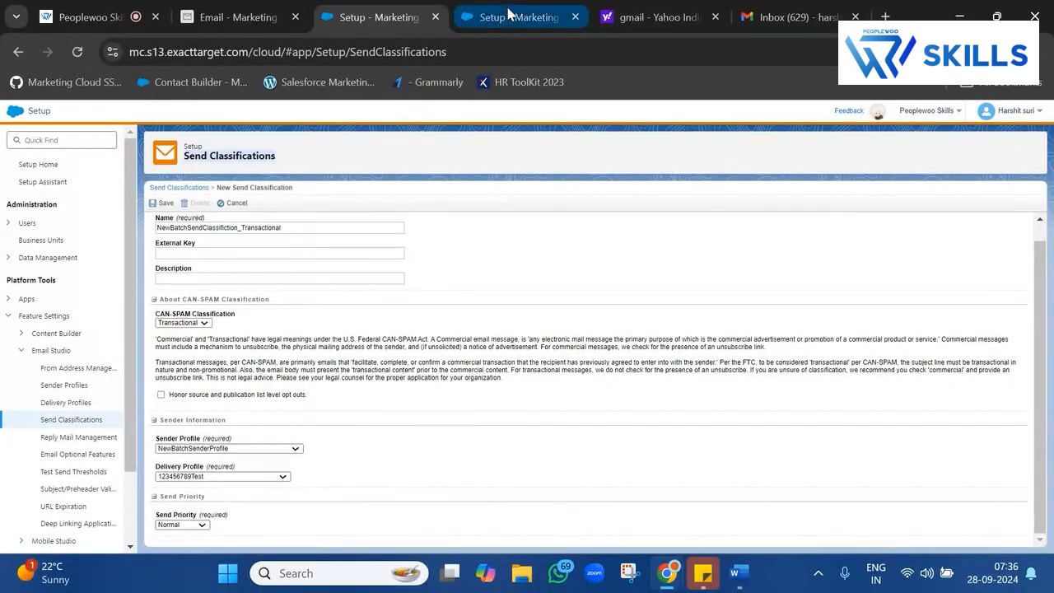
click(419, 10)
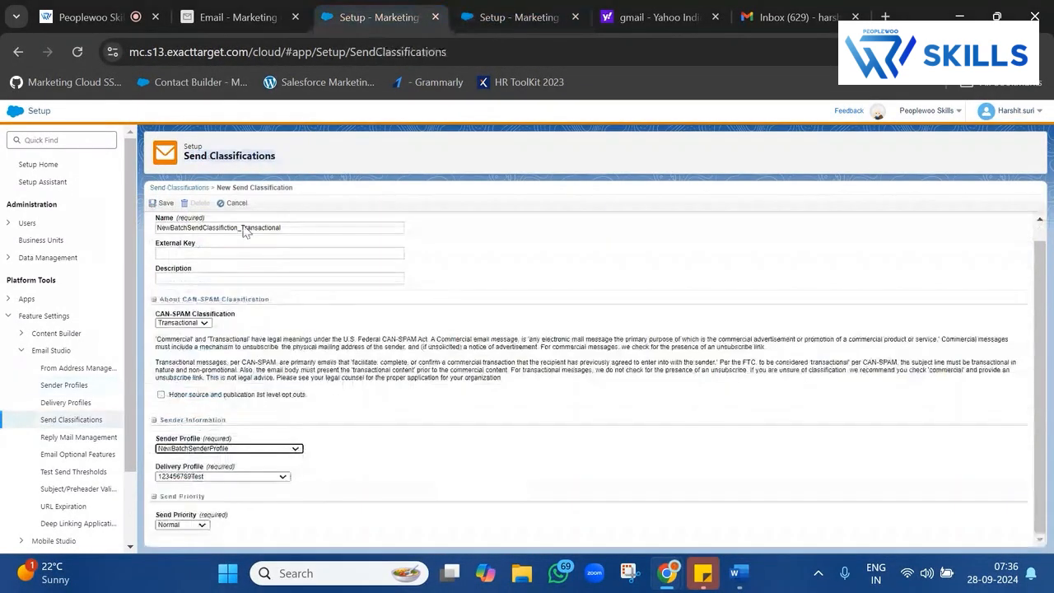
triple_click(240, 441)
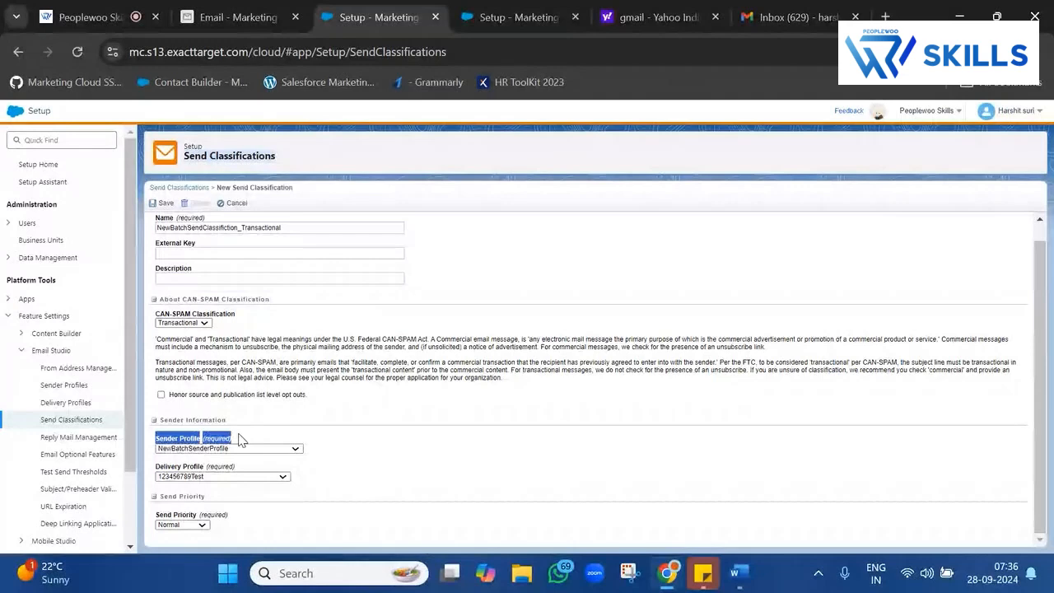
triple_click(212, 468)
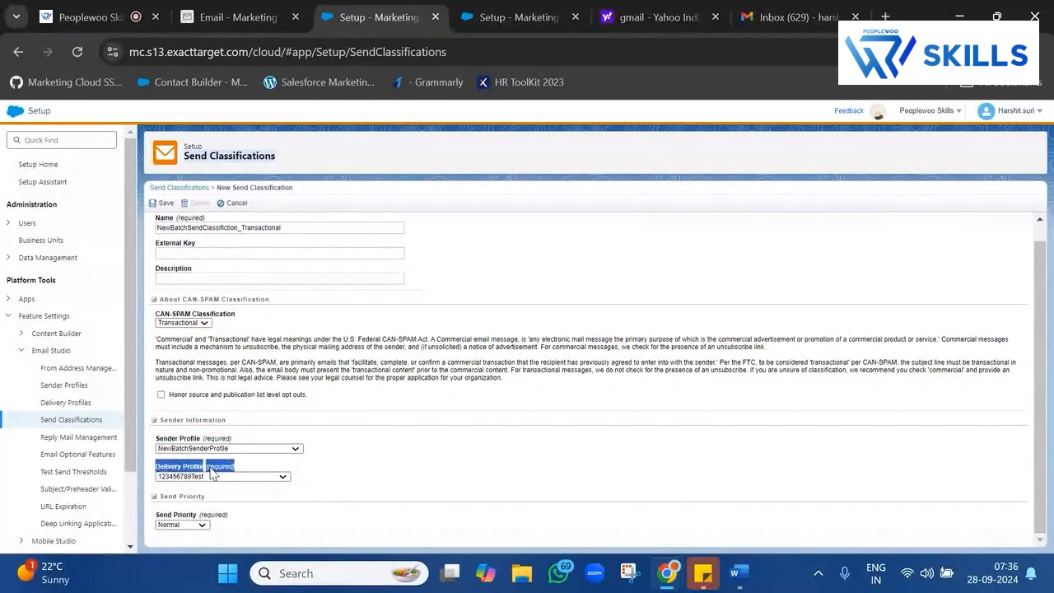
click(518, 17)
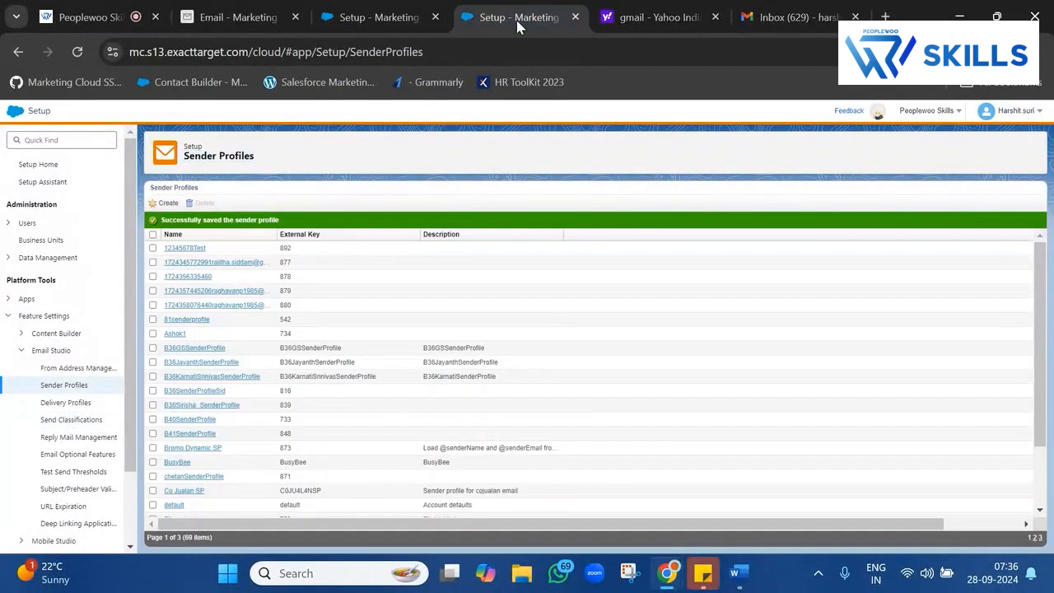
Create a new delivery profile and review its IP Address, Header and Footer options.
click(68, 403)
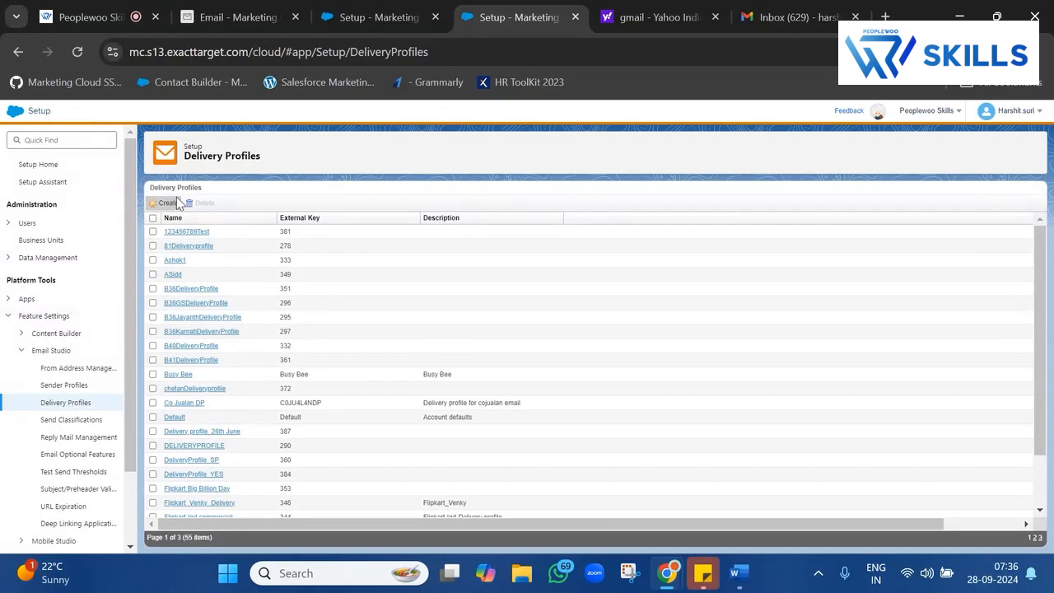
click(178, 204)
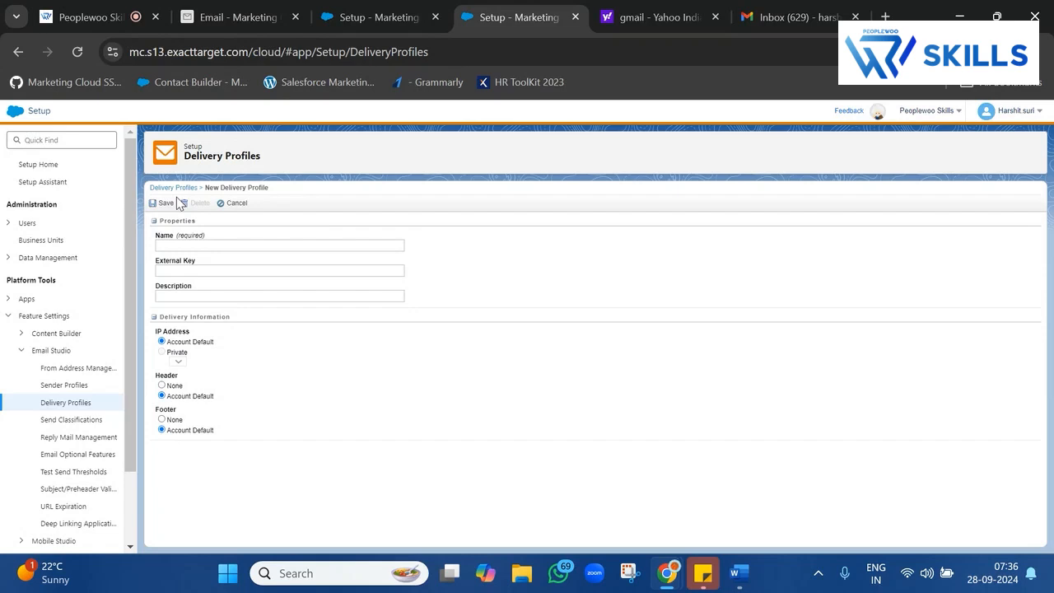
double_click(163, 377)
double_click(168, 411)
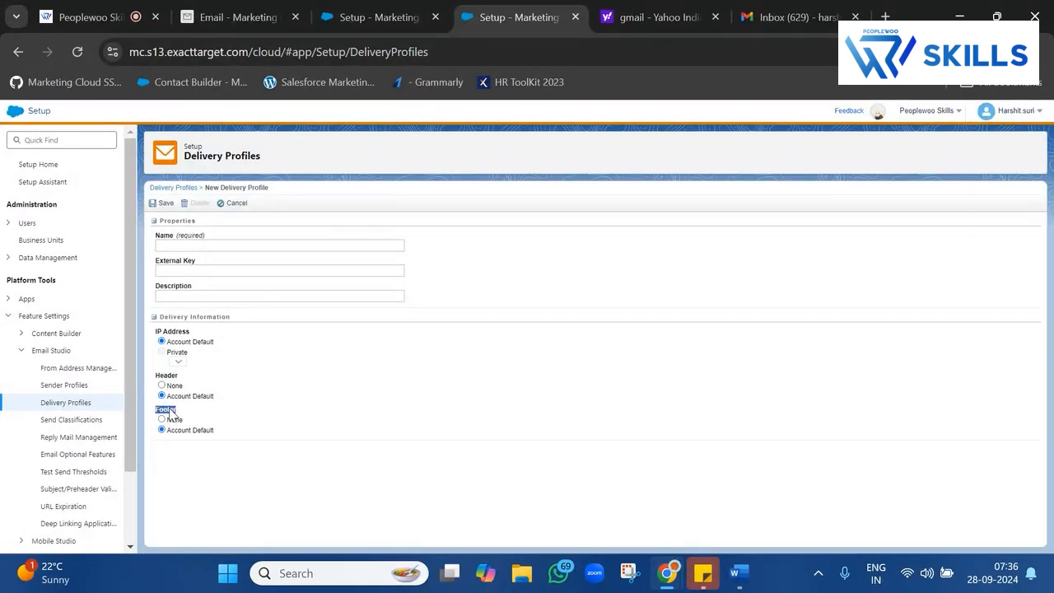
click(175, 330)
double_click(175, 330)
click(803, 14)
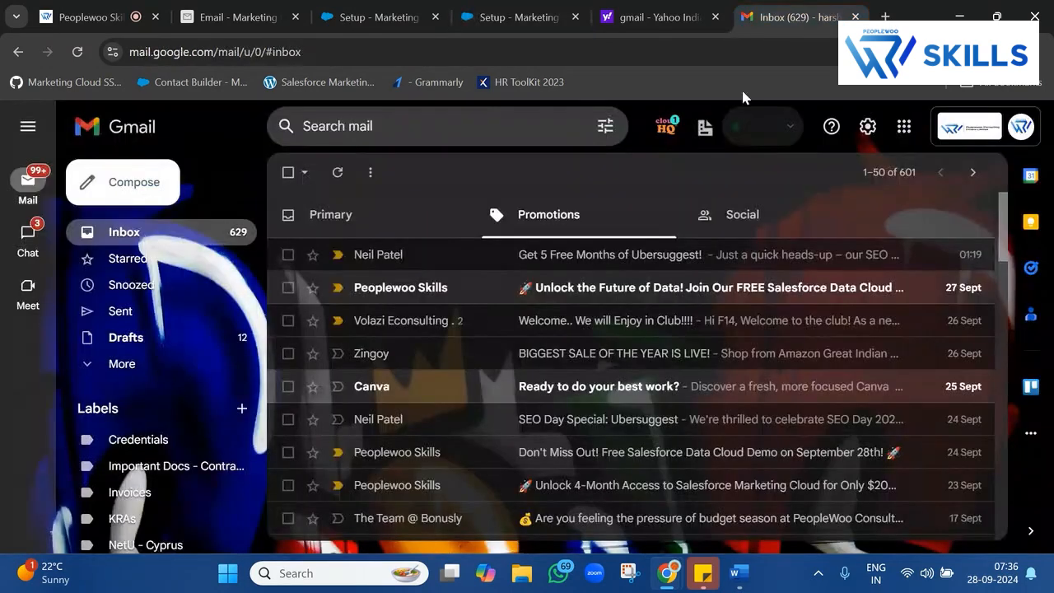
Look through the Ubersuggest, BIGGEST SALE OF THE YEAR and SEO Day Special emails.
click(633, 260)
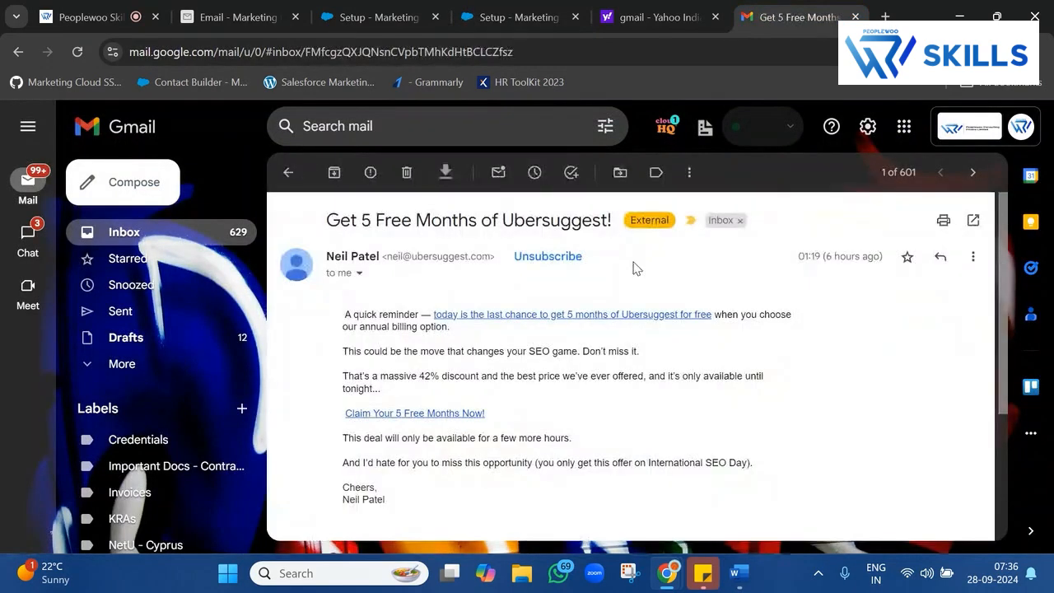
click(288, 172)
click(575, 352)
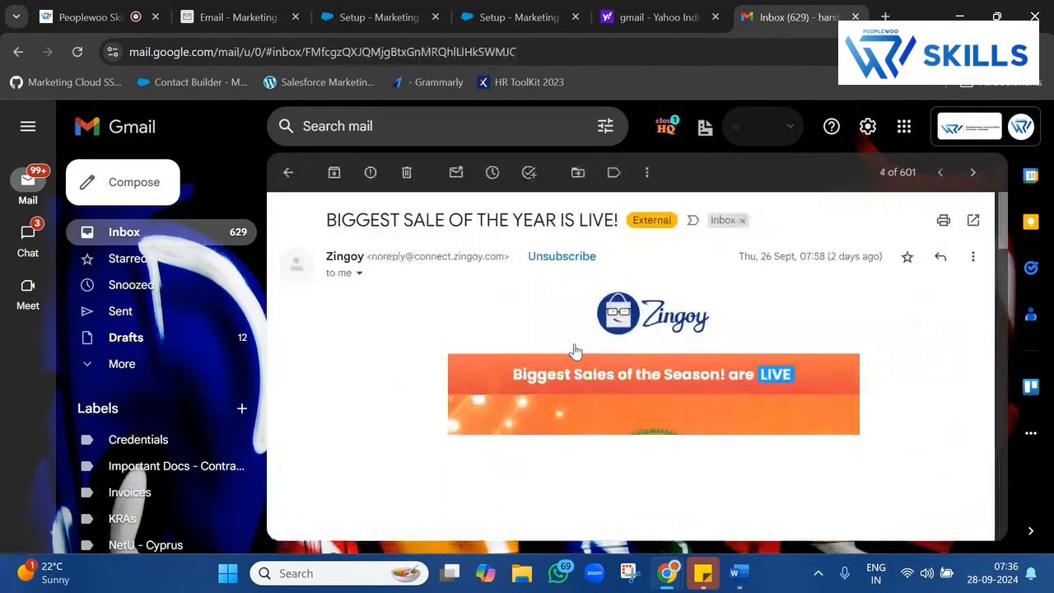
scroll(568, 362, down, 15)
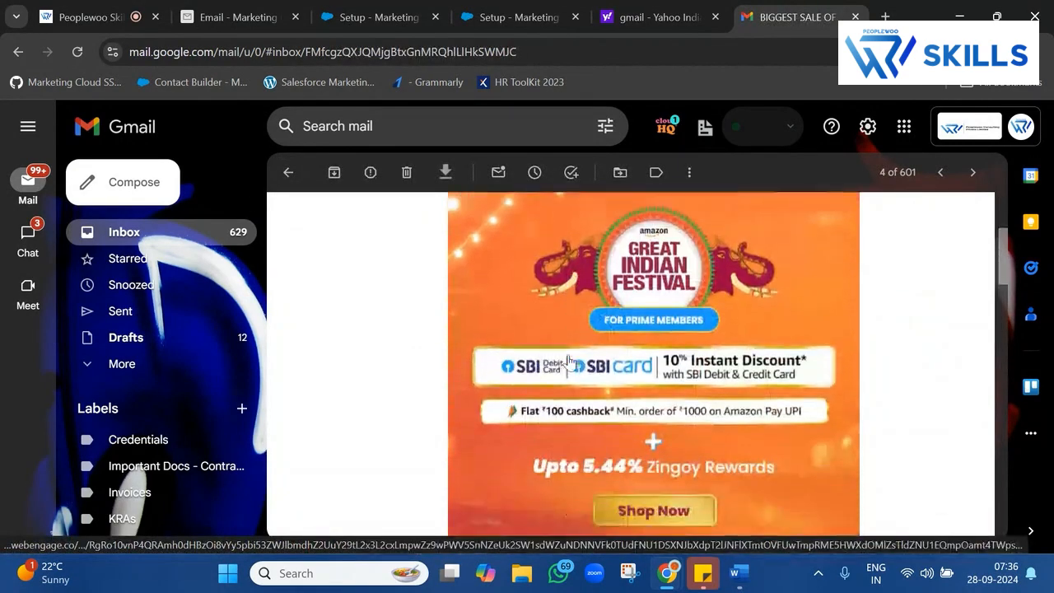
scroll(568, 362, up, 10)
scroll(568, 363, up, 5)
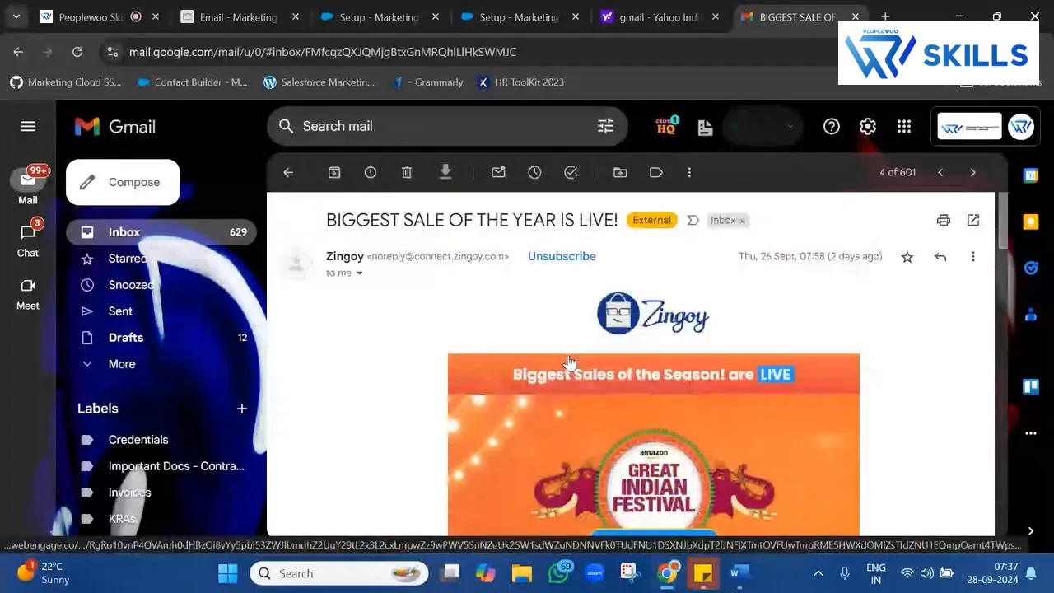
click(288, 172)
click(590, 419)
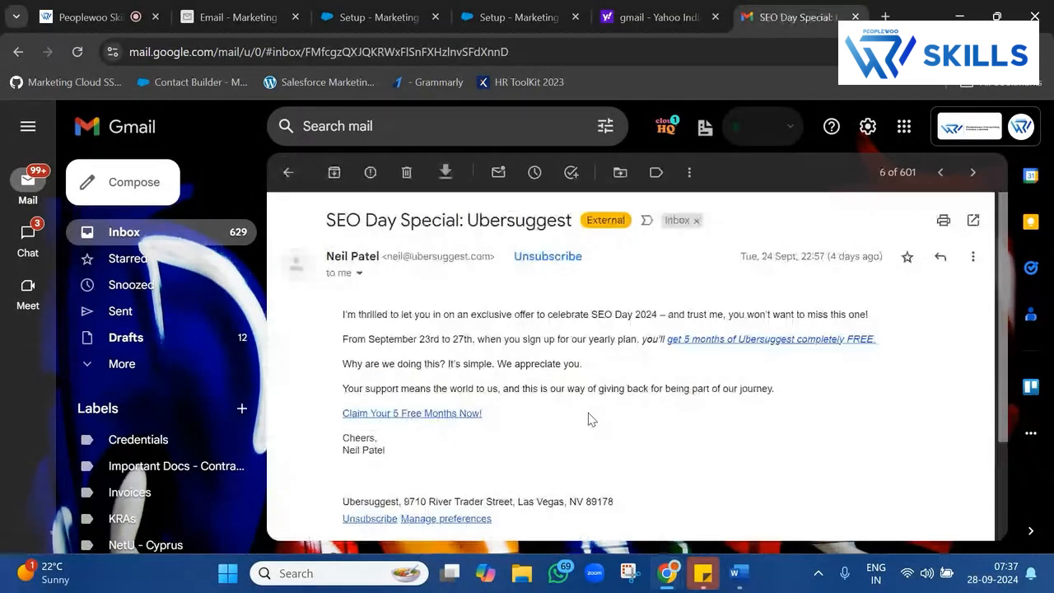
click(287, 172)
scroll(753, 402, down, 3)
scroll(753, 402, down, 1)
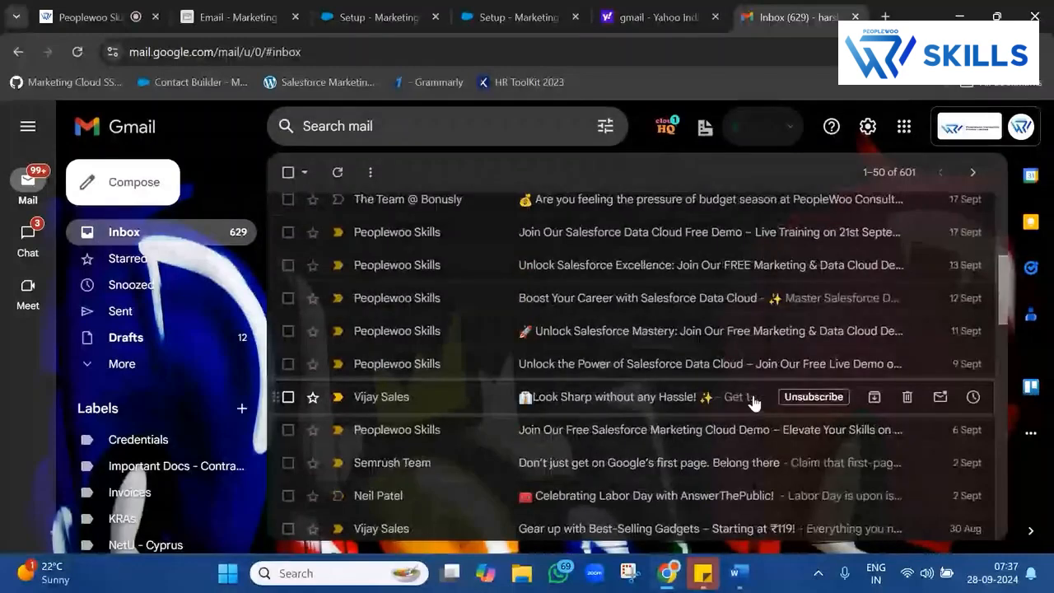
Look through the Salesforce Data Cloud demo, Semrush local markets and Quora Digest emails further down.
click(680, 371)
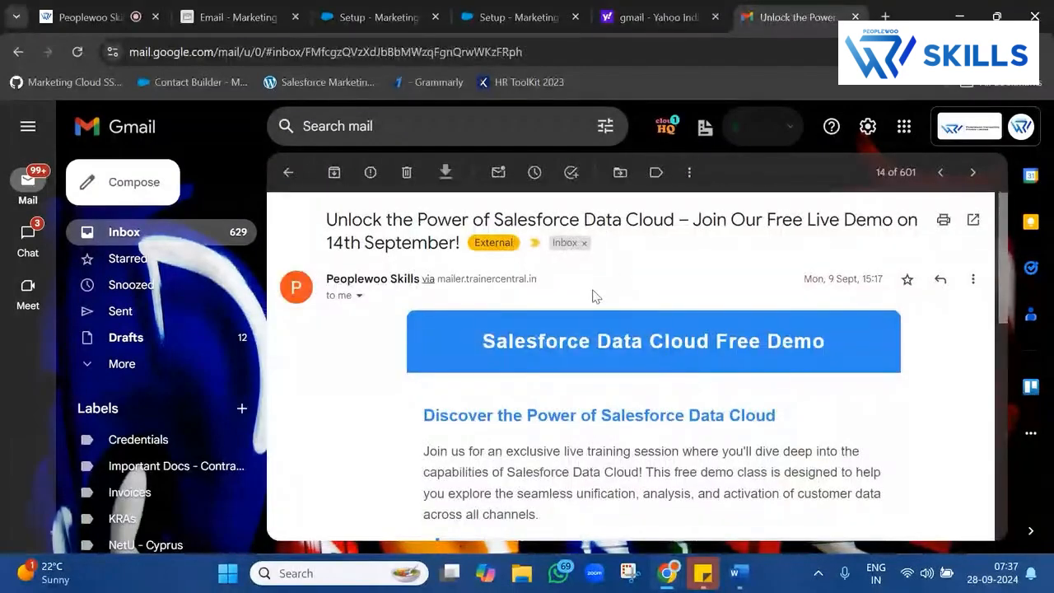
click(288, 172)
scroll(627, 350, down, 3)
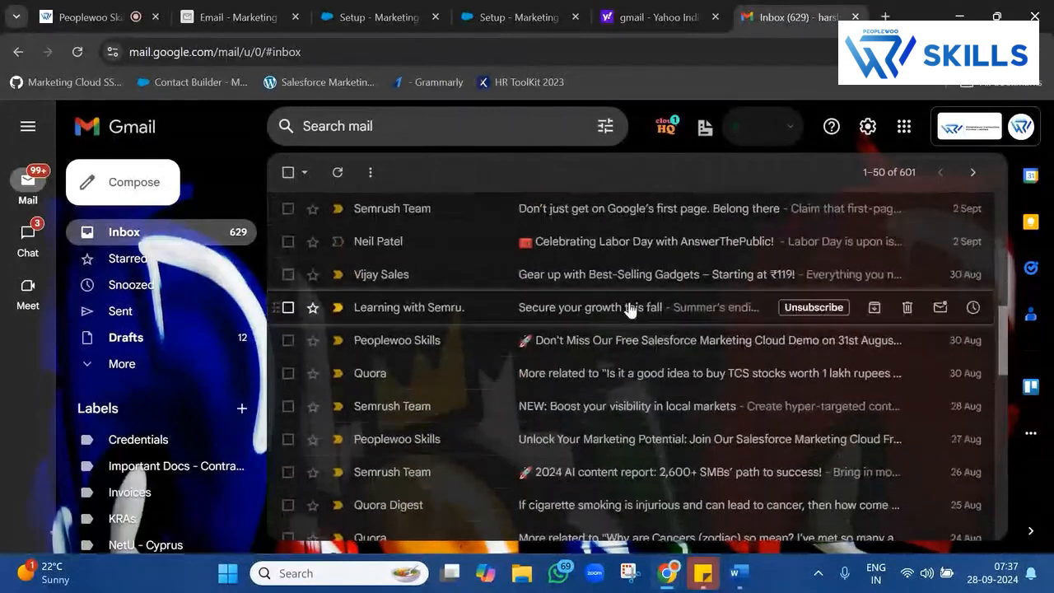
click(619, 414)
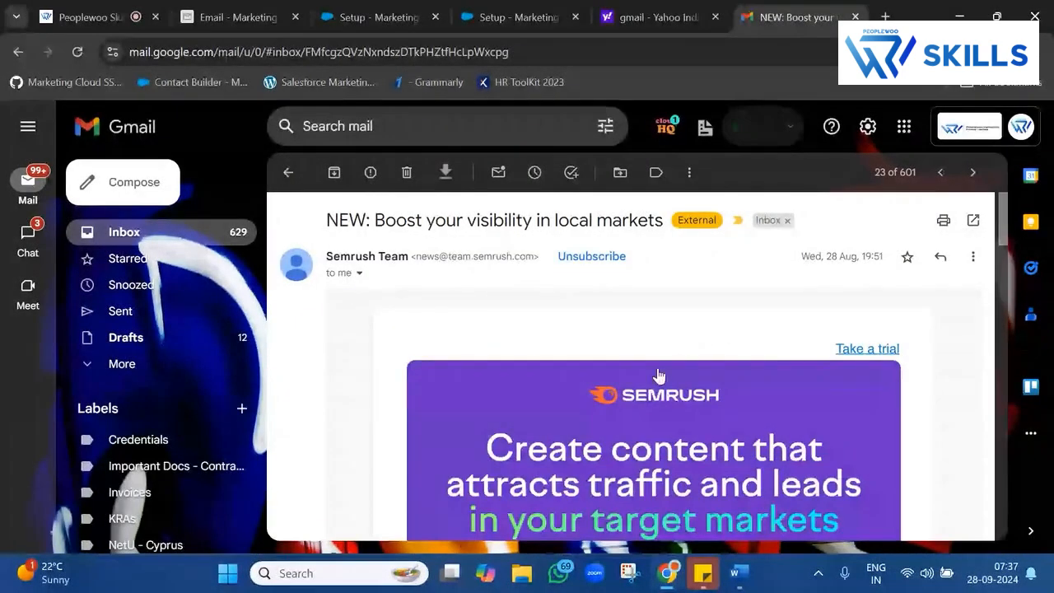
scroll(610, 320, down, 8)
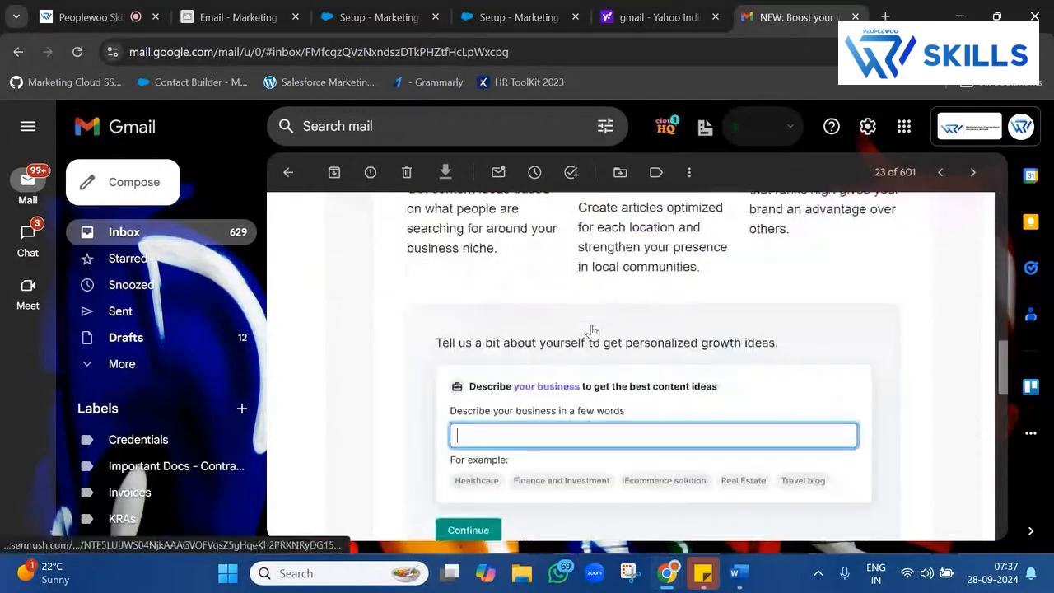
click(287, 172)
scroll(599, 345, down, 3)
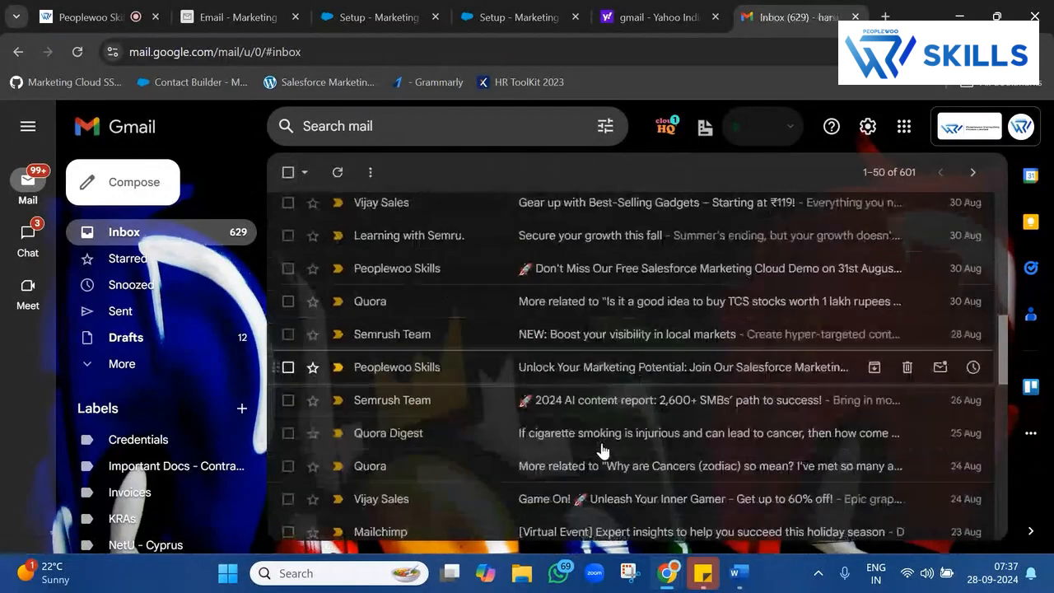
click(601, 317)
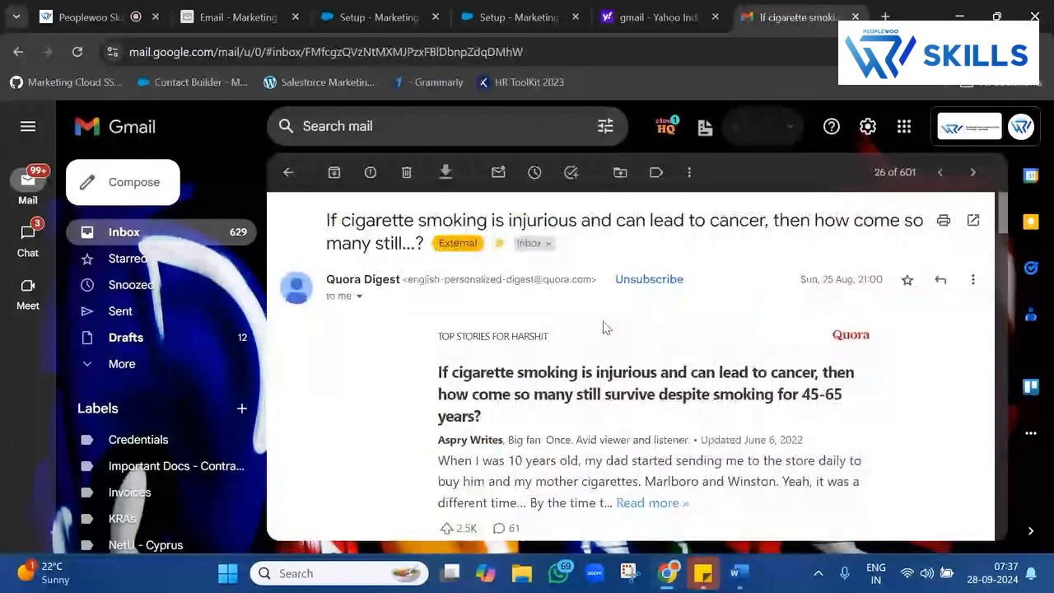
click(289, 169)
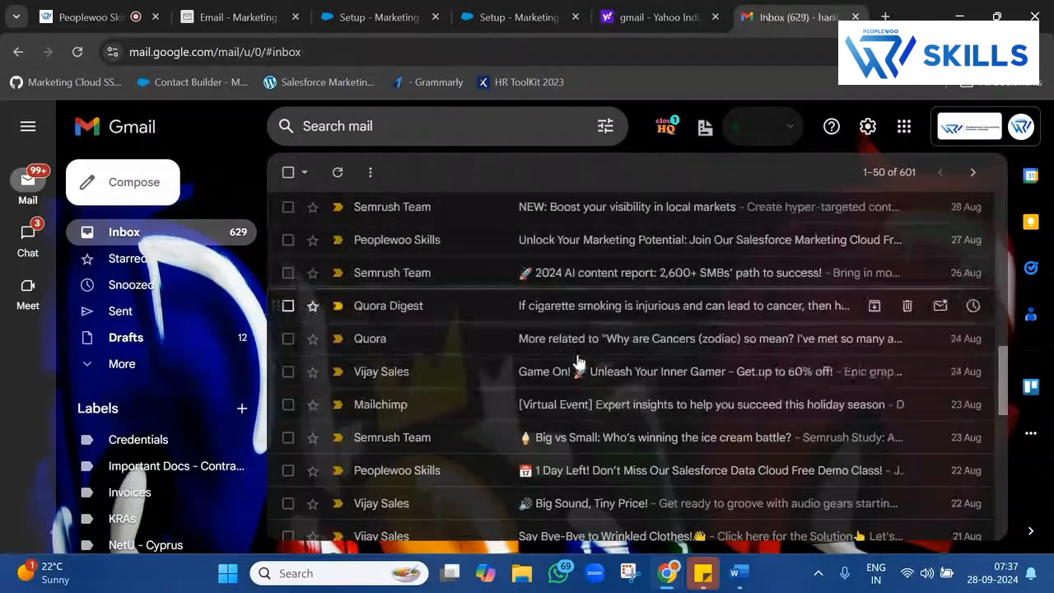
scroll(609, 395, down, 3)
After the Wrinkled Clothes email, open the Tutor LMS 3.0 email and highlight its Read Online line.
click(596, 372)
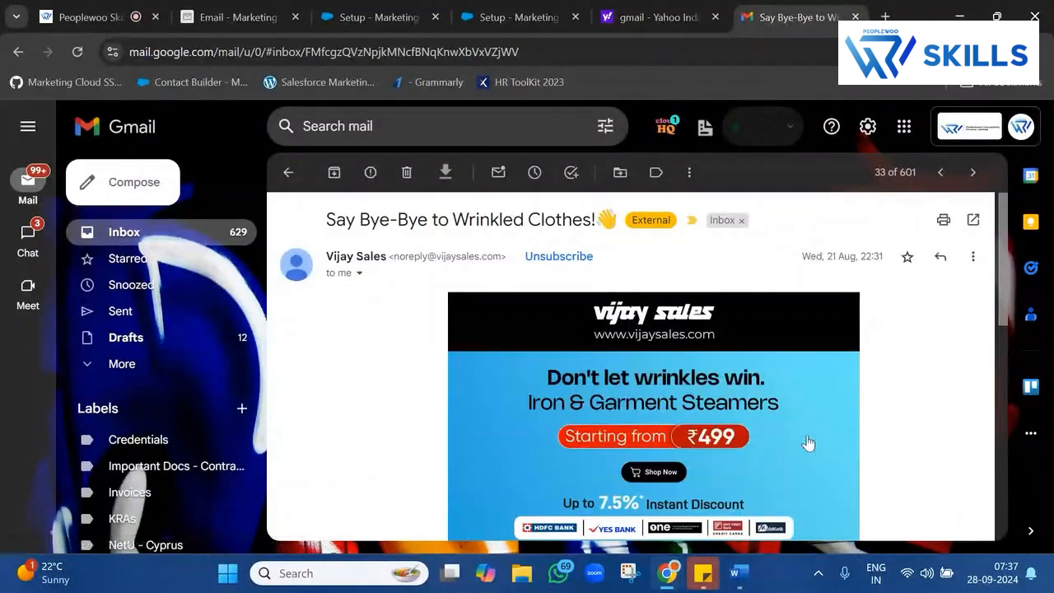
scroll(793, 447, down, 10)
scroll(793, 447, up, 10)
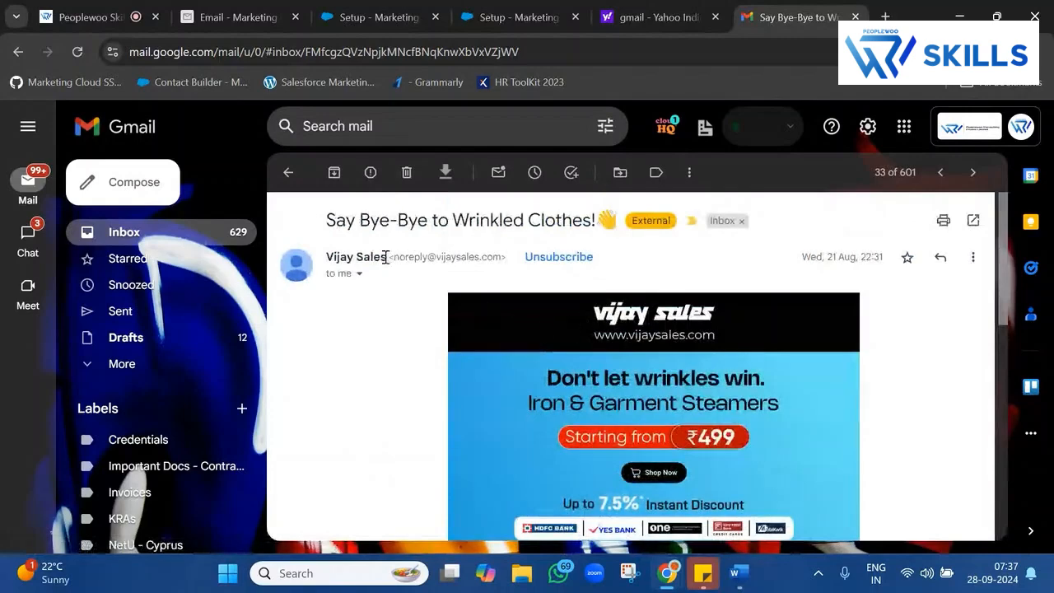
click(281, 169)
scroll(435, 423, down, 5)
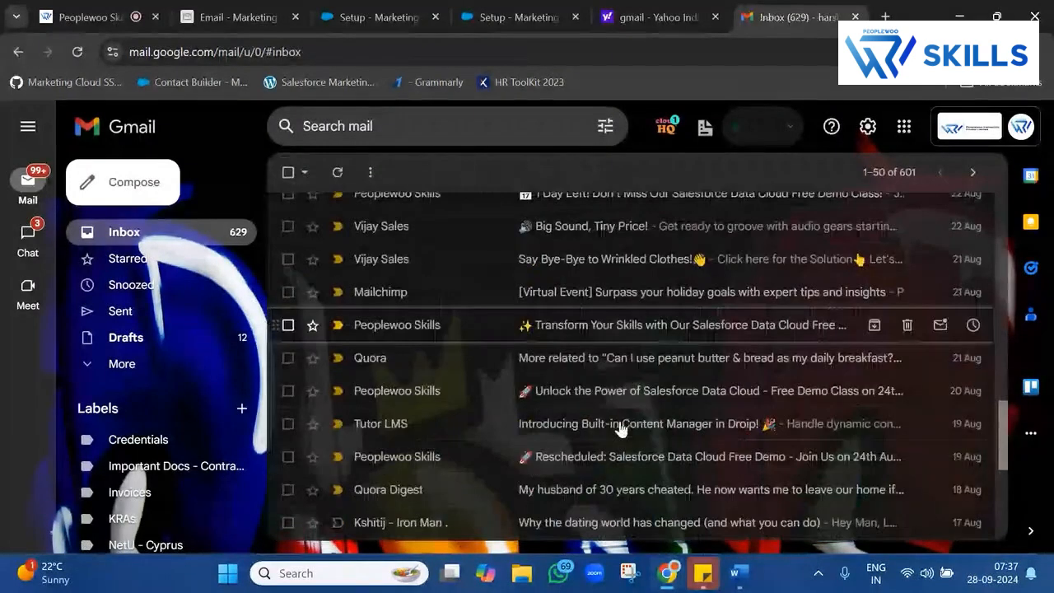
click(605, 317)
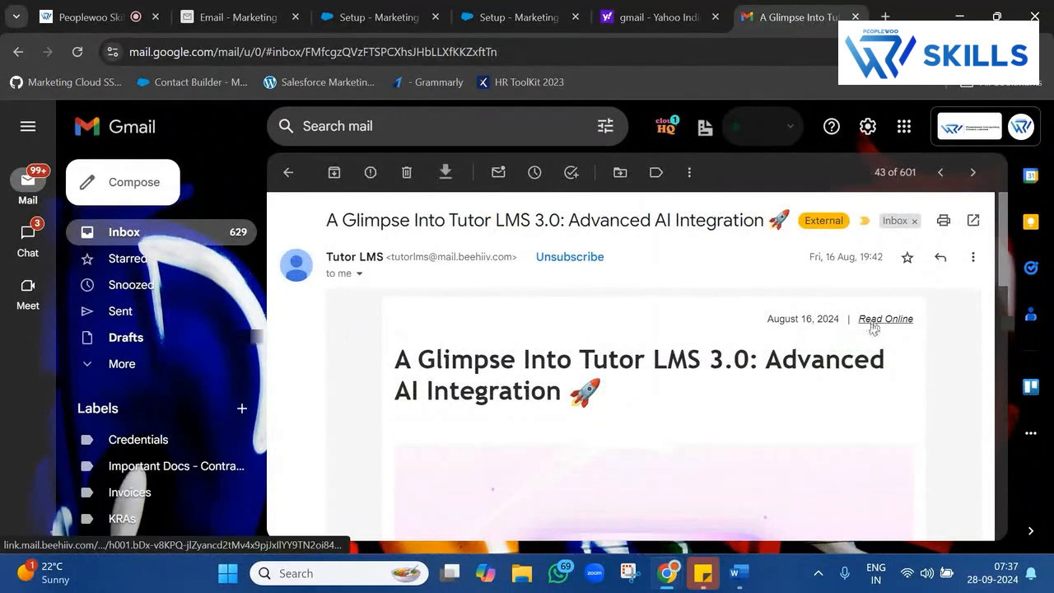
drag(912, 323, 736, 320)
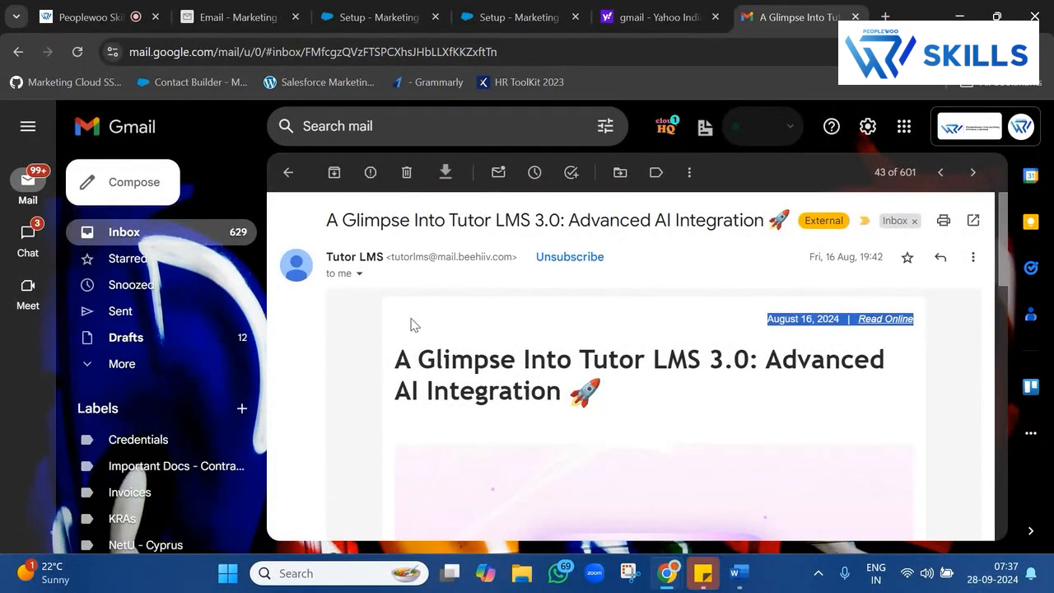
Open the Tutor LMS email's online version in a new tab and skim it.
click(885, 321)
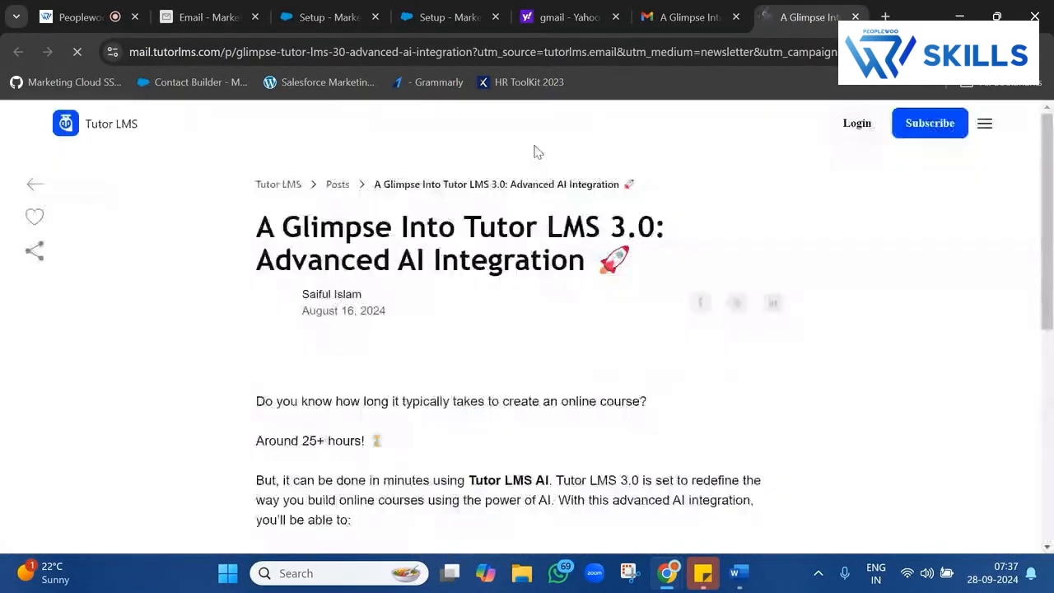
scroll(562, 462, down, 10)
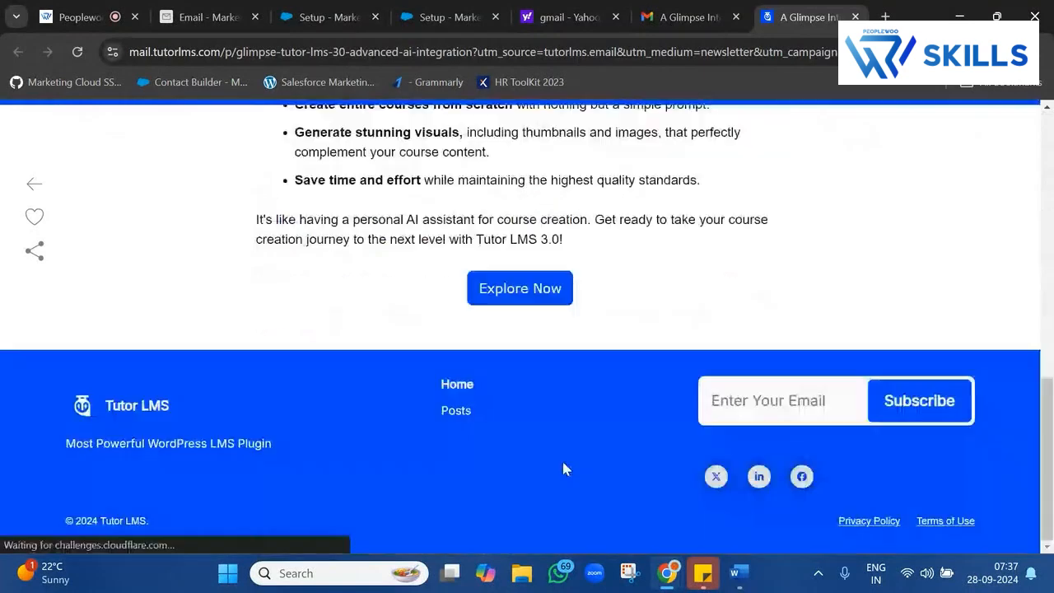
scroll(561, 459, up, 3)
scroll(562, 462, up, 7)
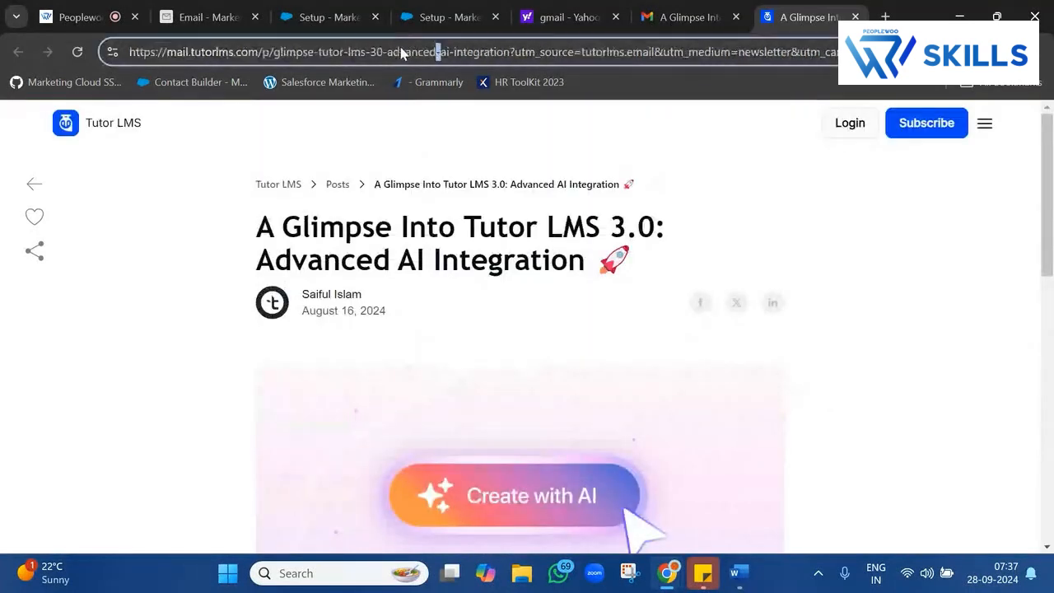
Back in the Gmail message, reopen the online article from the Read Online link.
click(663, 8)
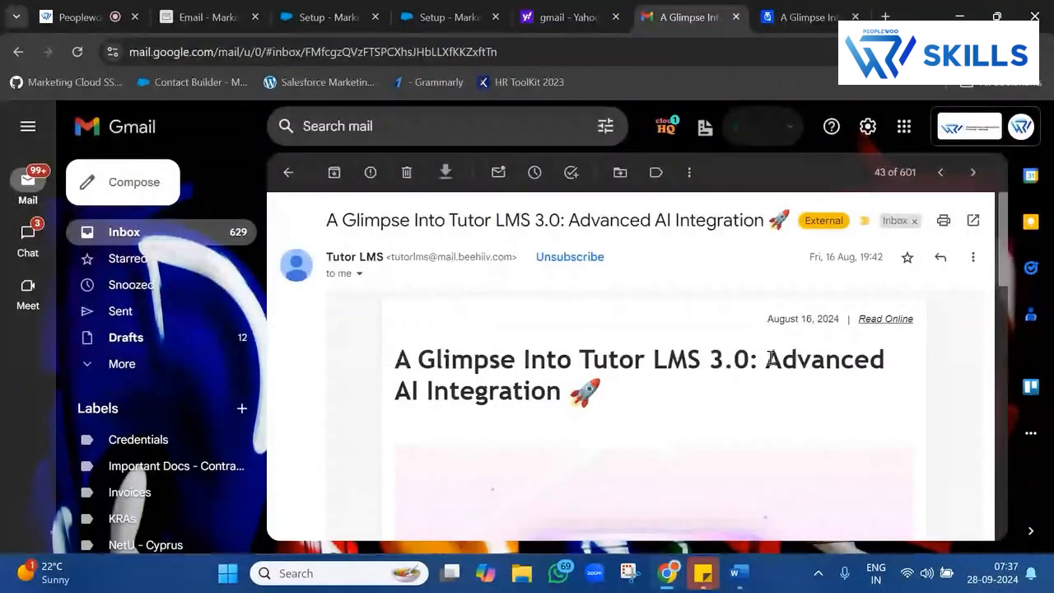
scroll(718, 395, down, 10)
scroll(719, 395, down, 2)
scroll(716, 390, up, 10)
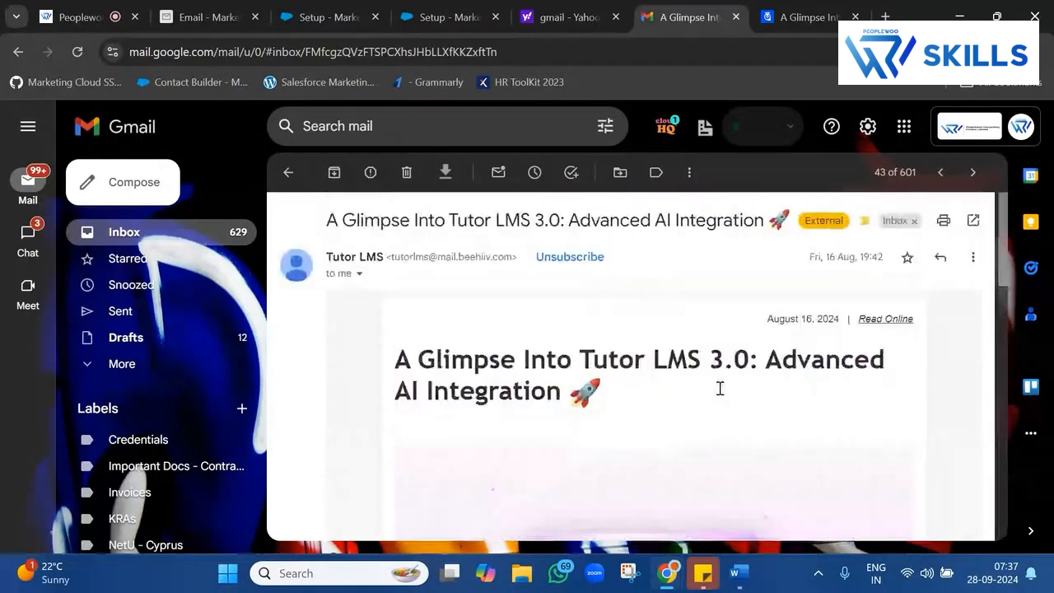
drag(768, 318, 912, 319)
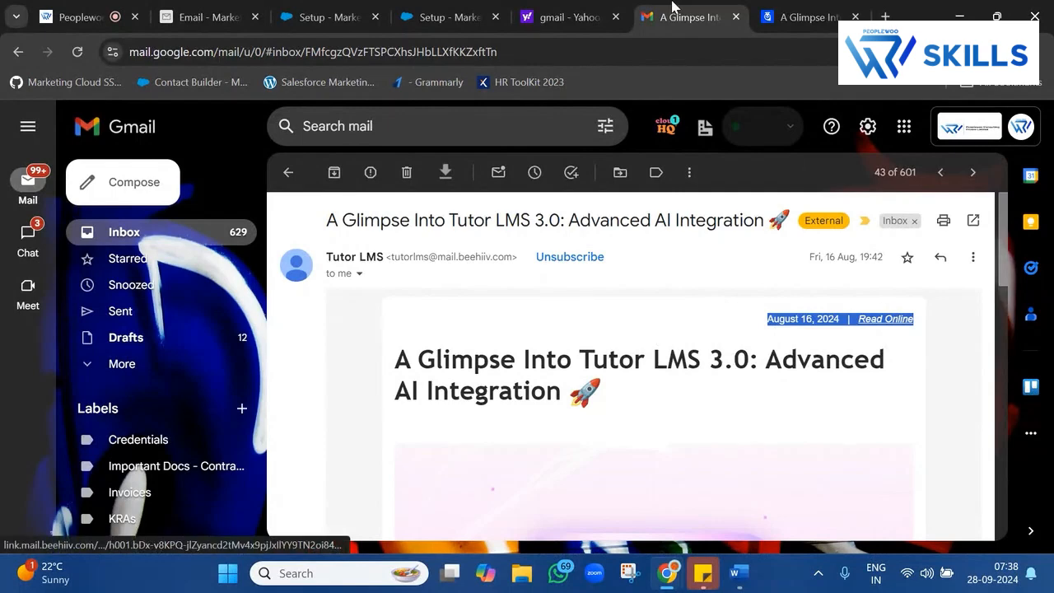
click(900, 320)
scroll(542, 311, down, 8)
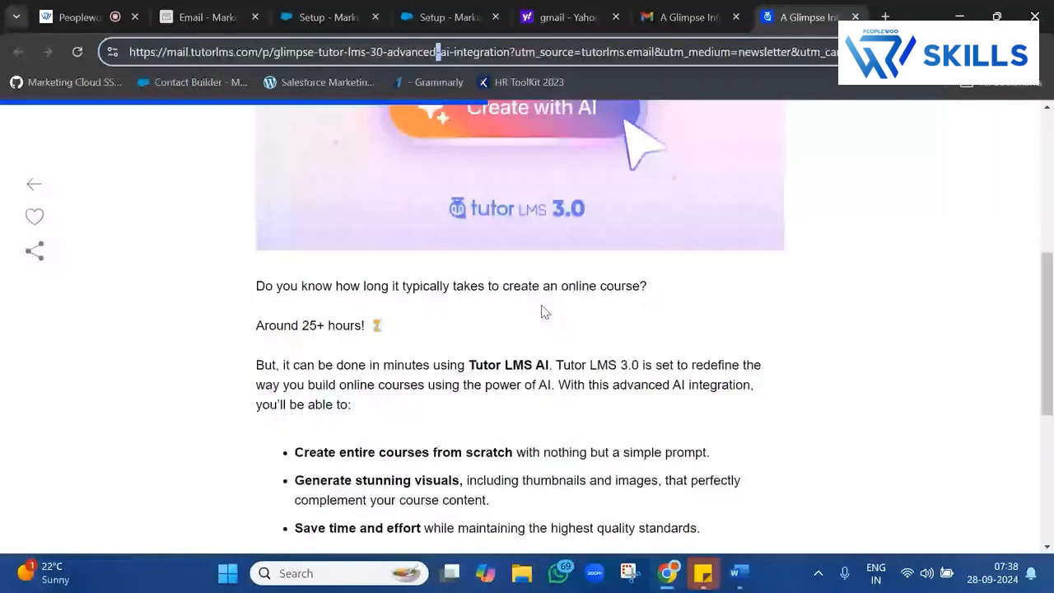
scroll(542, 311, up, 8)
Compare the form's Header and Footer Account Default options with the email preview's footer text.
click(447, 15)
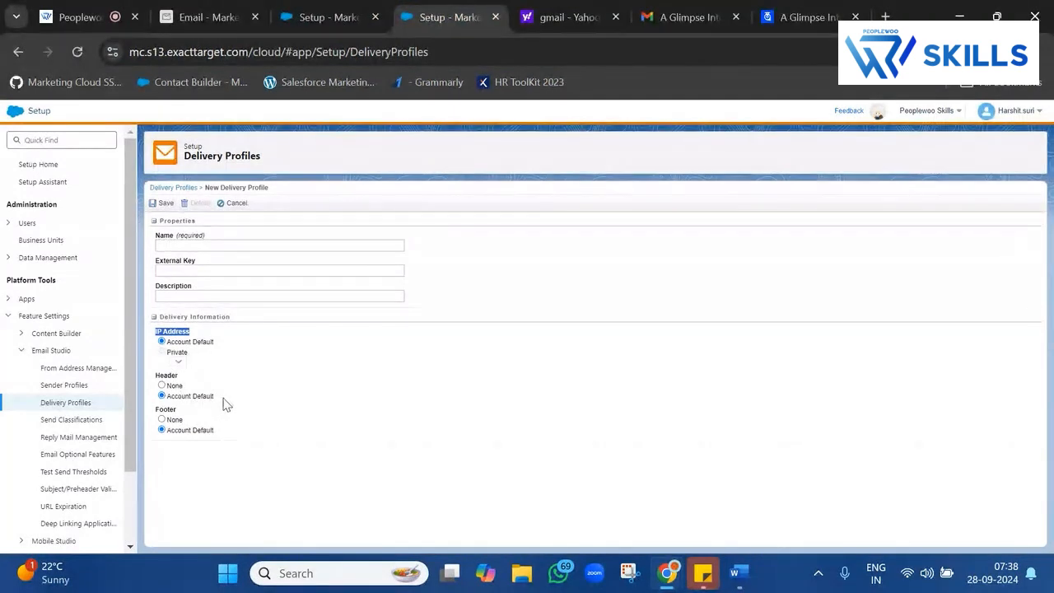
drag(226, 403, 170, 389)
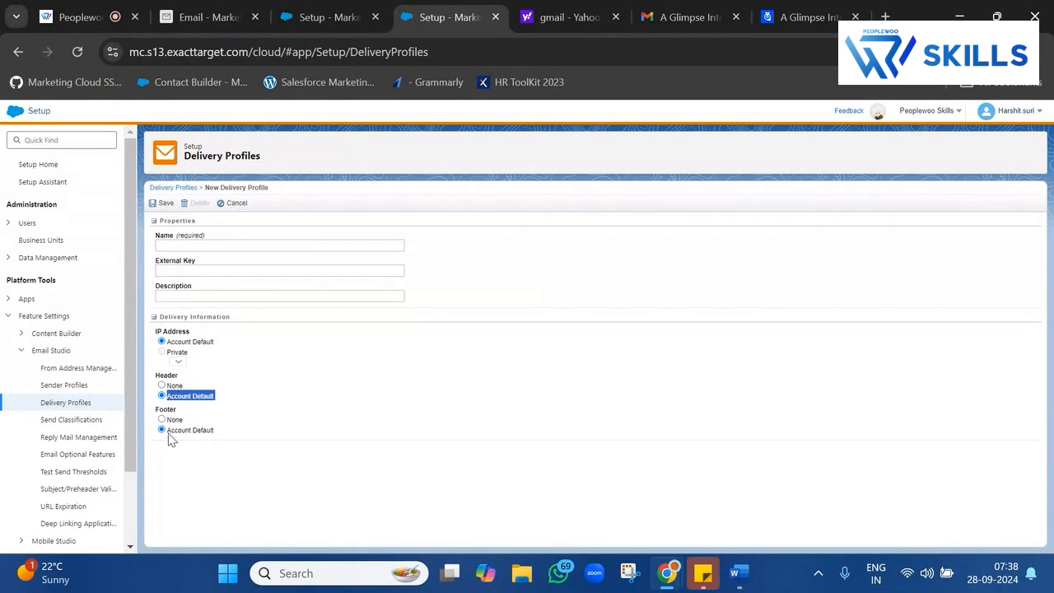
double_click(175, 411)
click(210, 15)
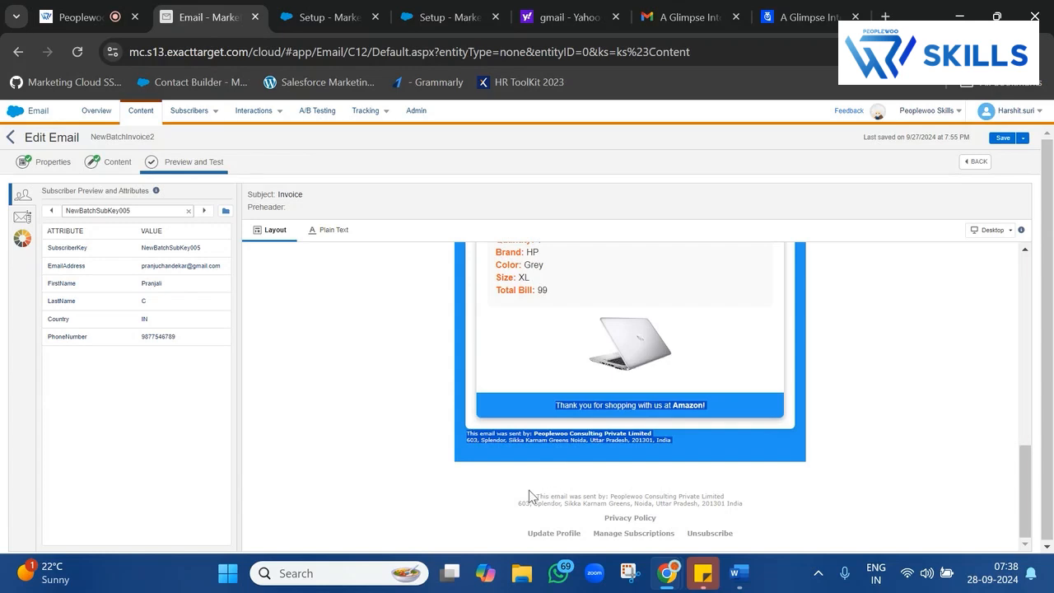
drag(532, 496, 748, 537)
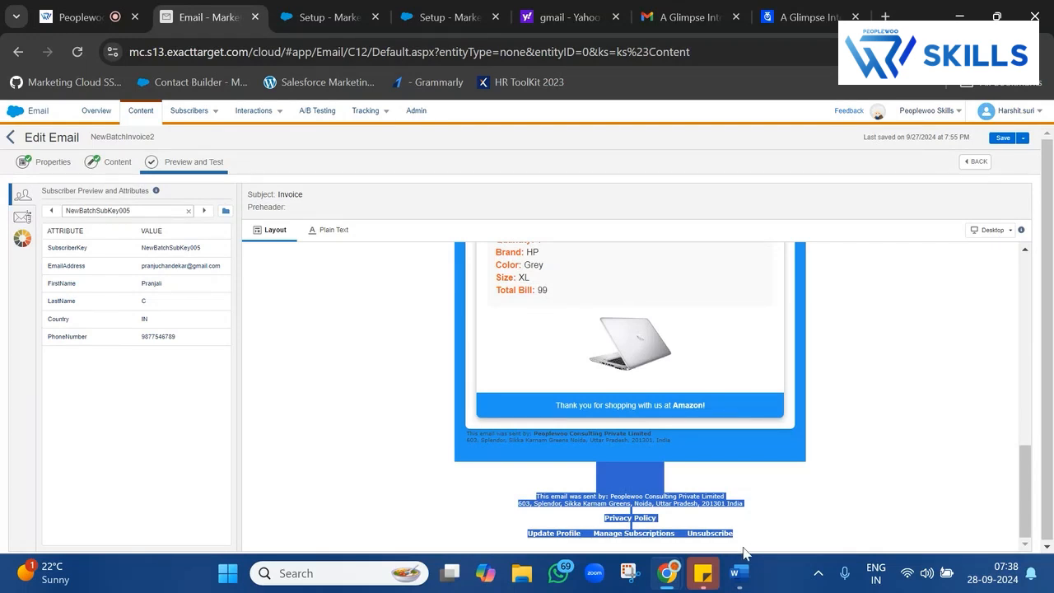
Recheck the Footer's Account Default option against the email footer, ending on the New Delivery Profile form.
click(445, 16)
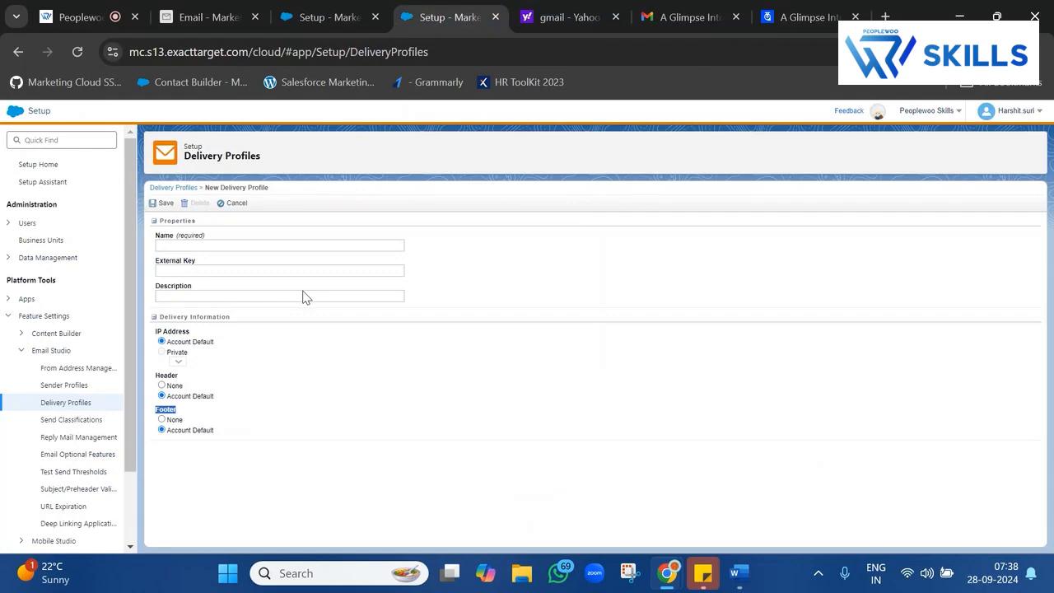
triple_click(228, 434)
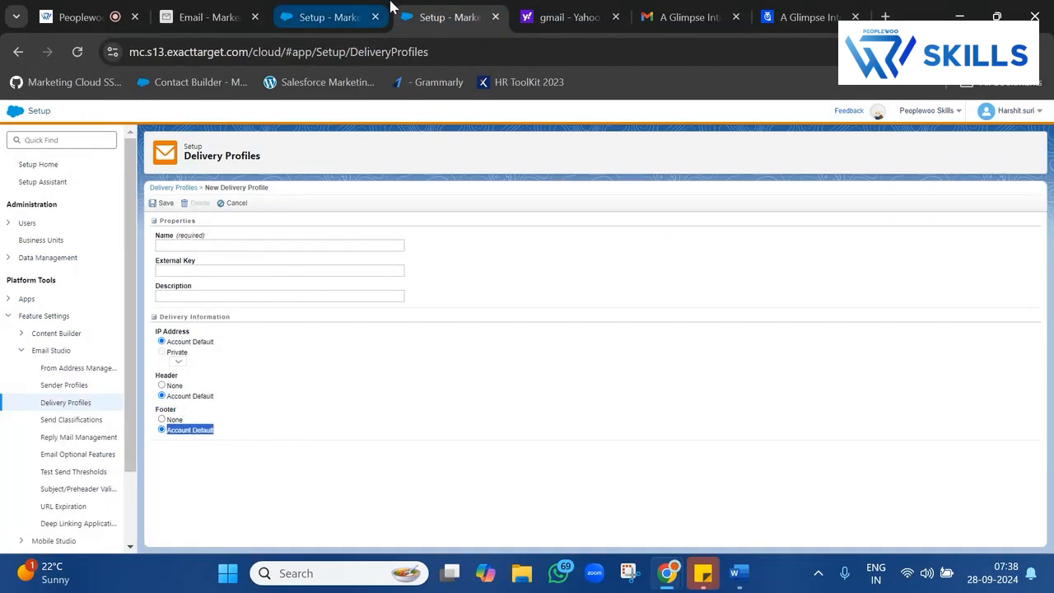
click(329, 17)
click(247, 10)
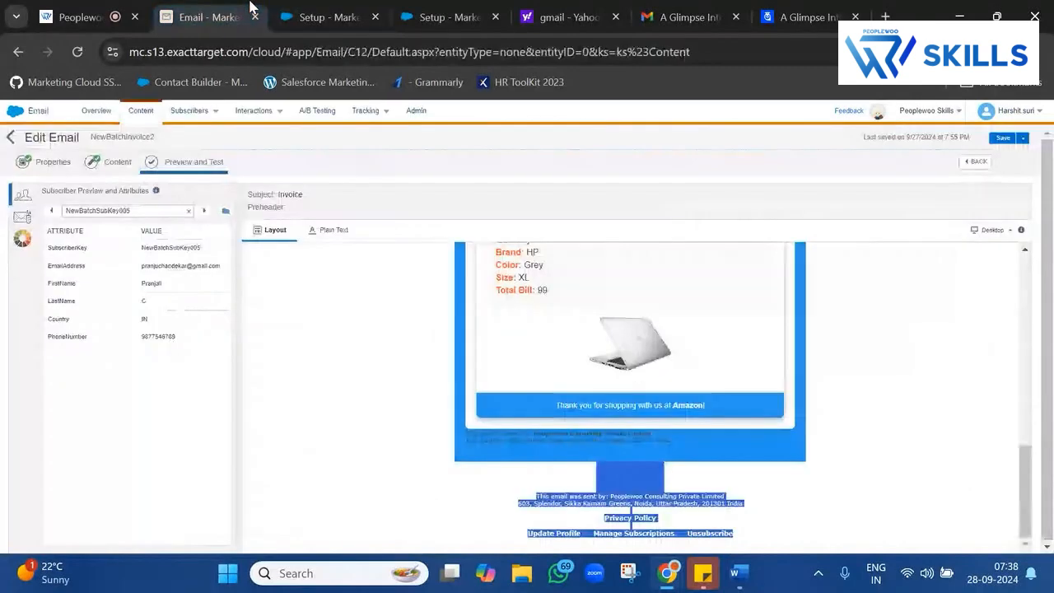
drag(539, 493, 742, 539)
click(444, 10)
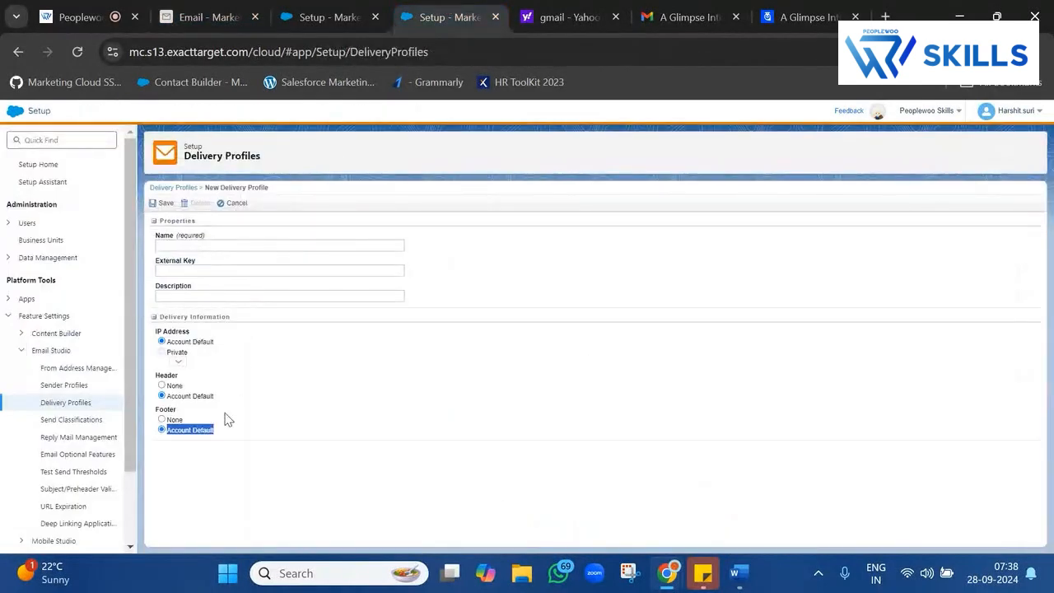
Choose None for the Footer, leaving IP Address and Header at Account Default.
click(171, 423)
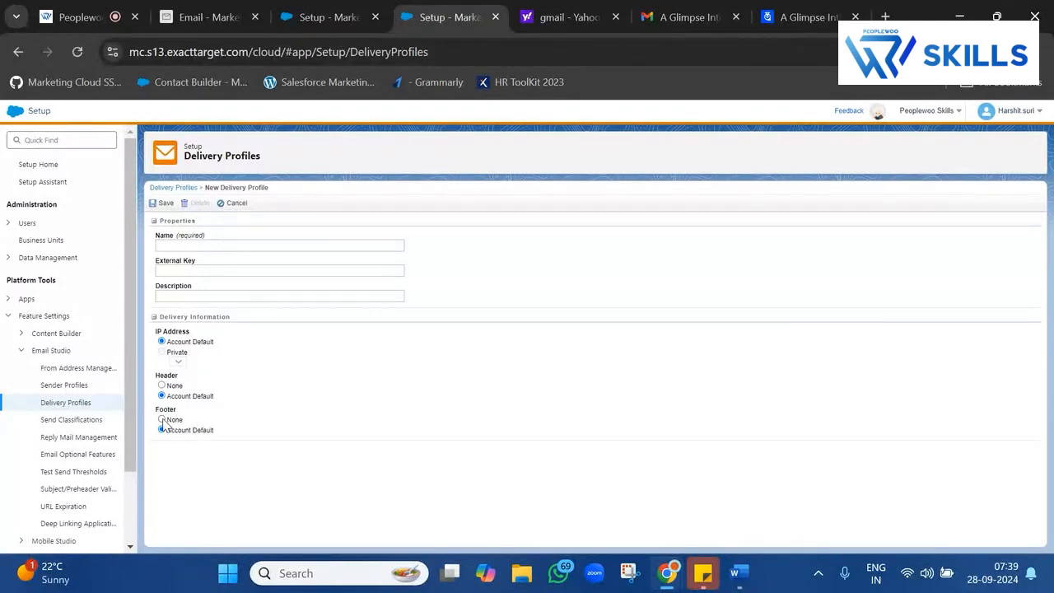
click(163, 420)
double_click(175, 331)
triple_click(175, 331)
triple_click(185, 344)
Put 00001111 in the Setup tab's address bar without loading it, then go to the Tutor LMS Gmail tab.
click(184, 345)
click(743, 45)
key(ctrl+a)
text(00001111)
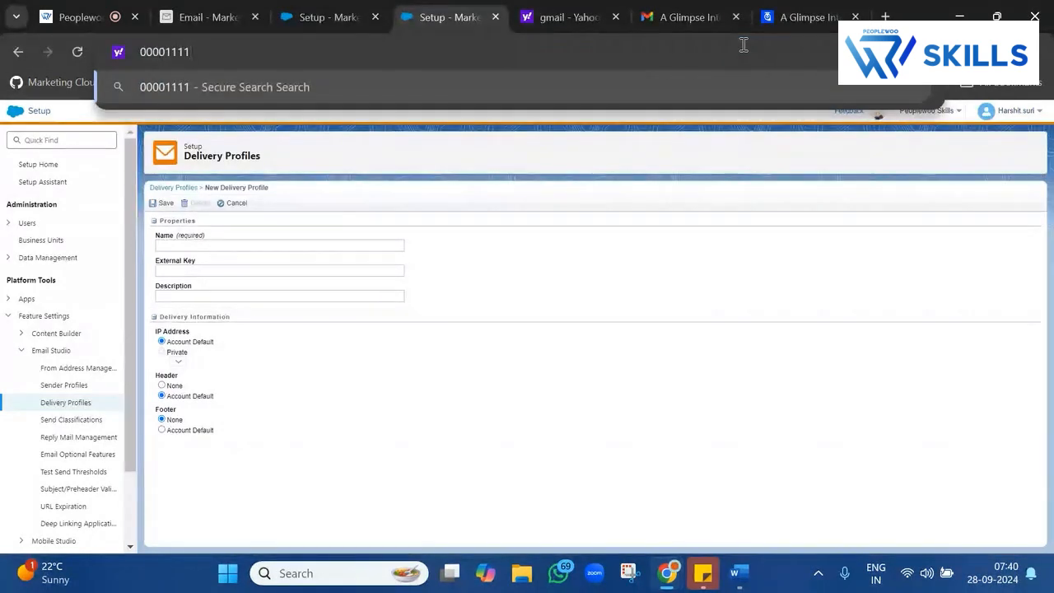
key(ctrl+a)
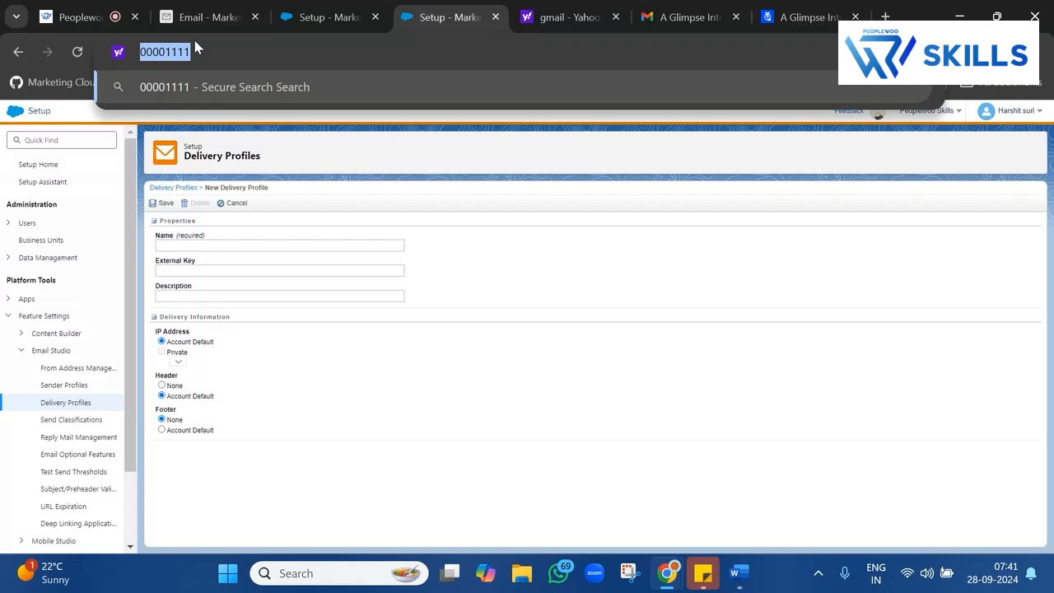
click(339, 148)
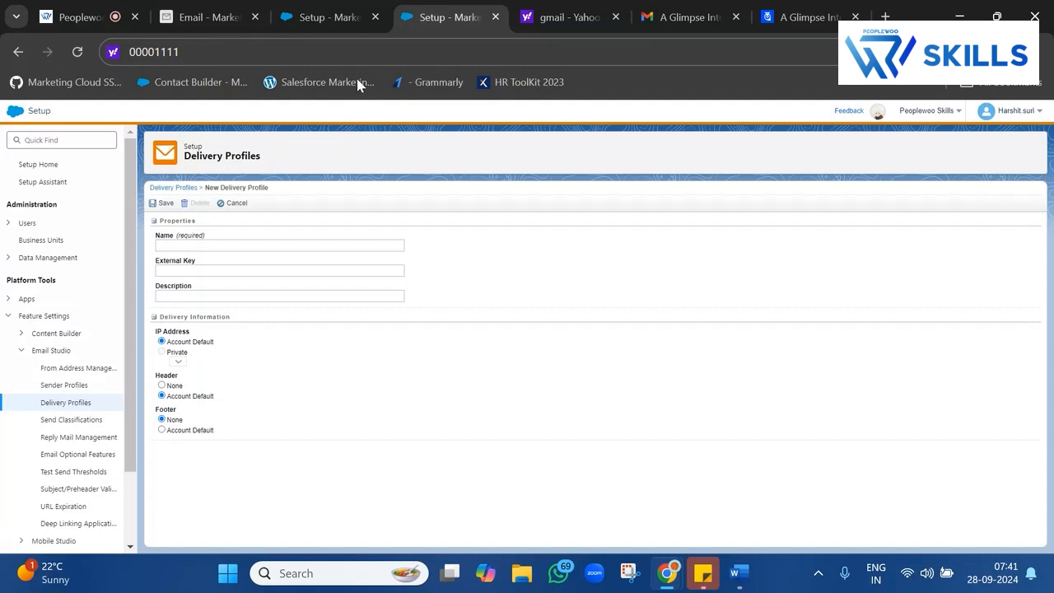
click(219, 51)
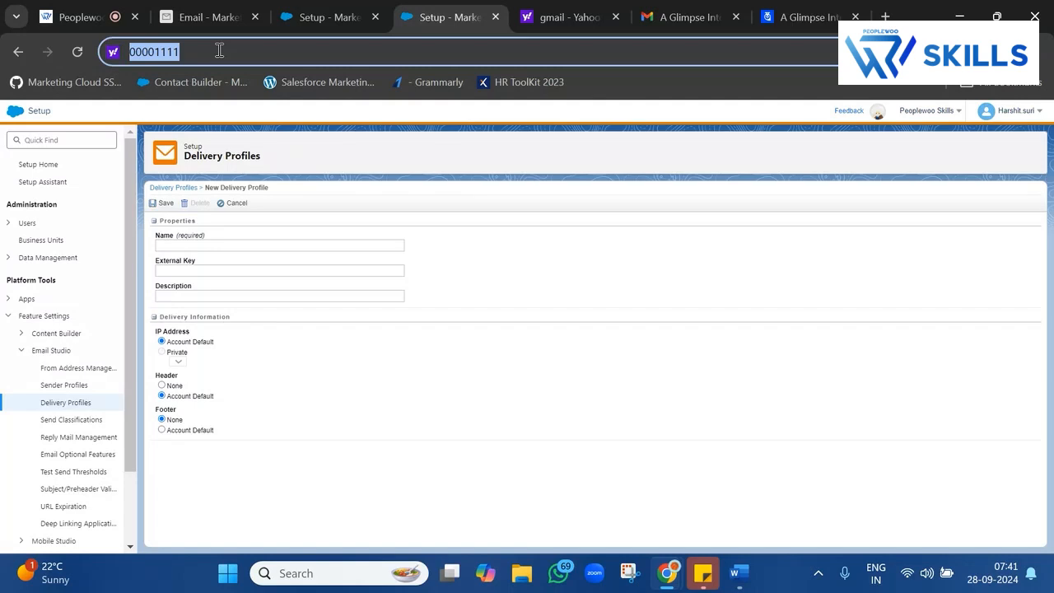
click(726, 9)
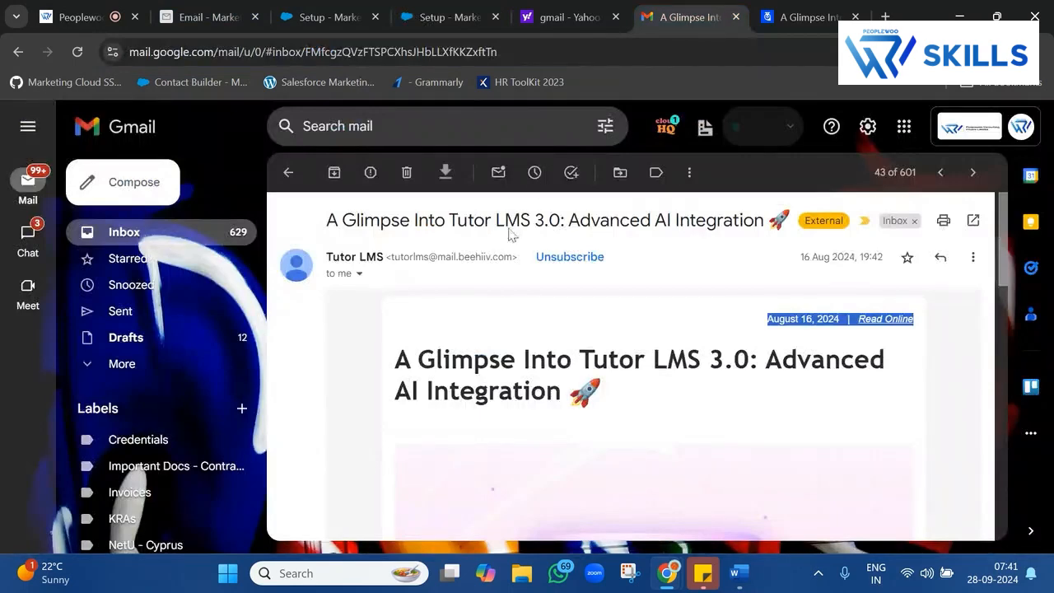
View the Tutor LMS email's full sender and recipient details, then return to the Marketing Cloud Setup tab.
drag(510, 224, 364, 278)
click(364, 278)
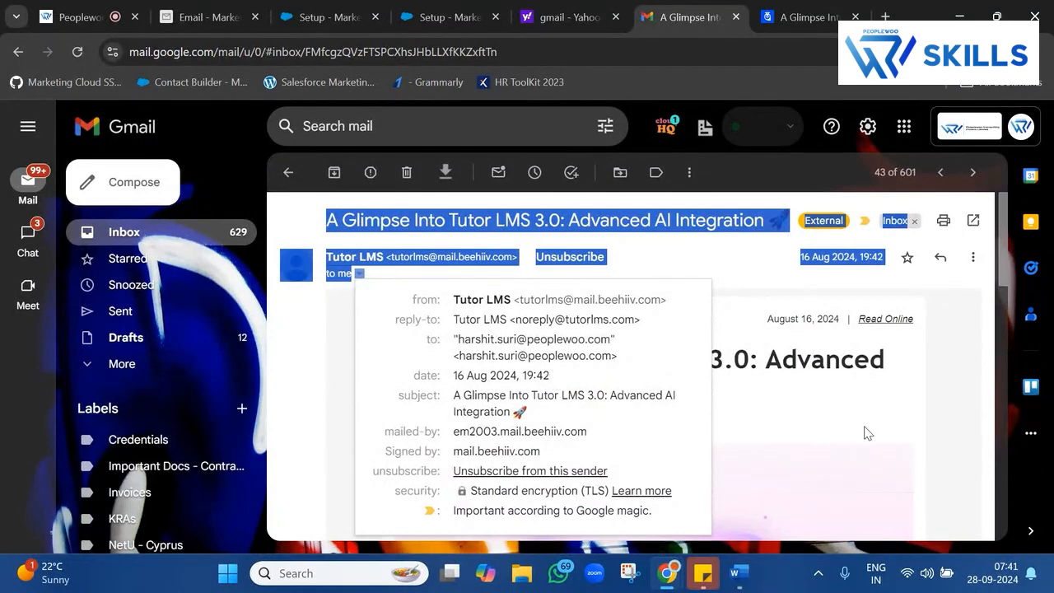
click(952, 413)
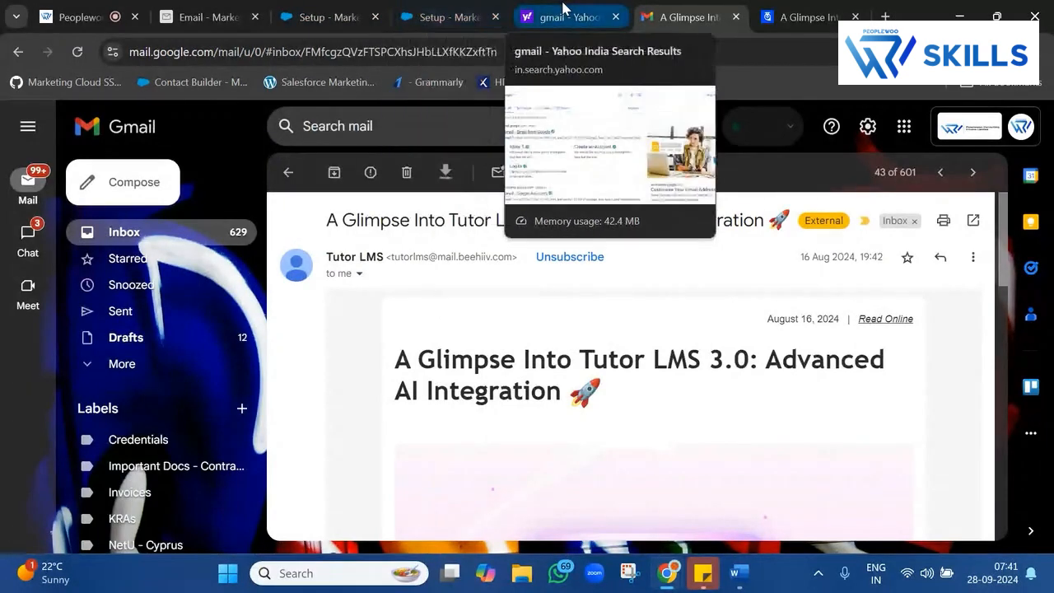
click(454, 7)
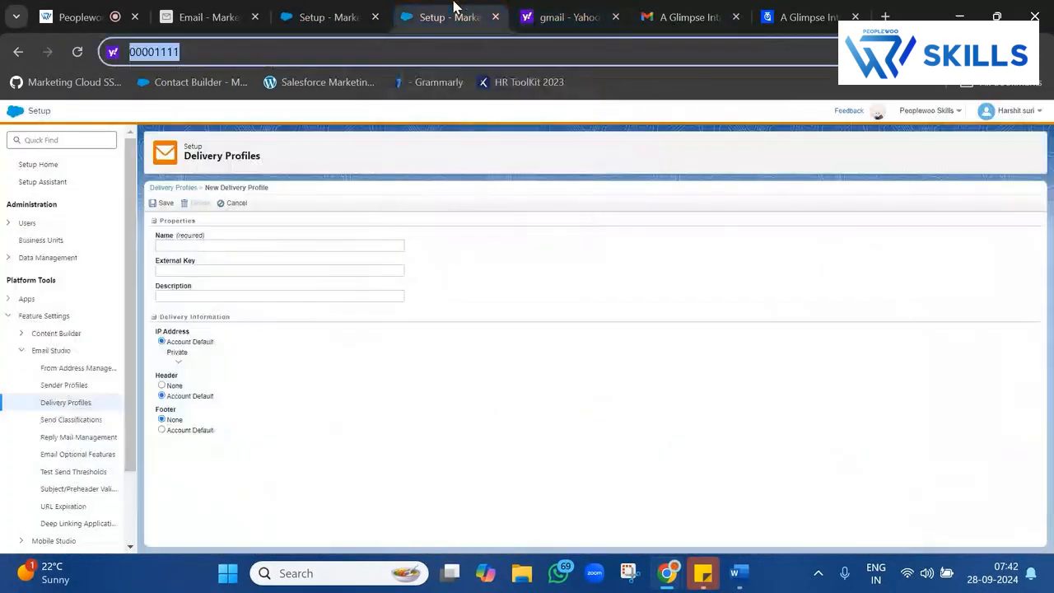
double_click(301, 59)
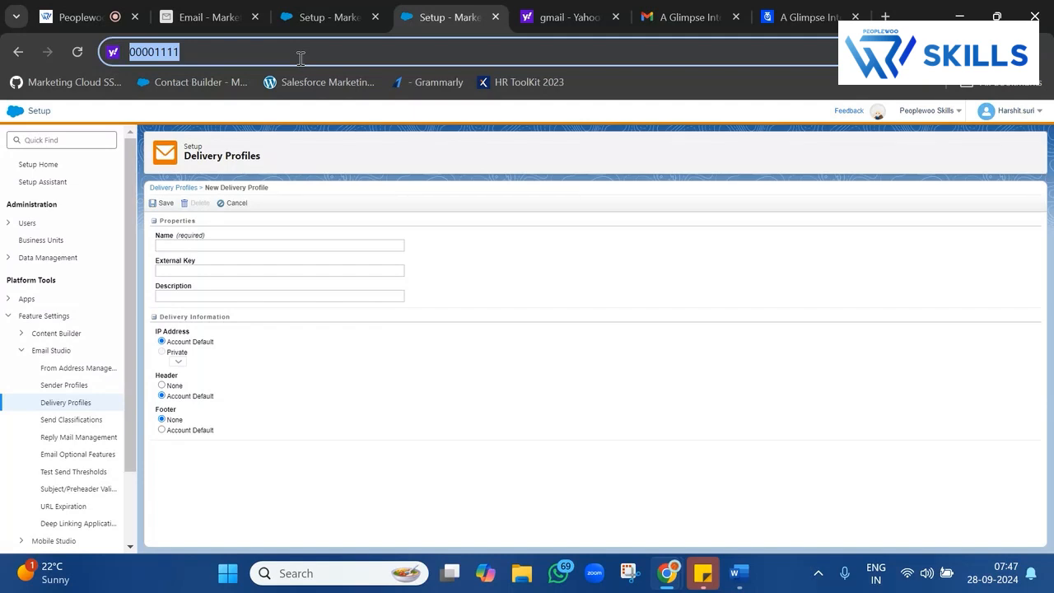
Review the delivery profile's IP Address options, then cancel the unfinished profile.
double_click(169, 354)
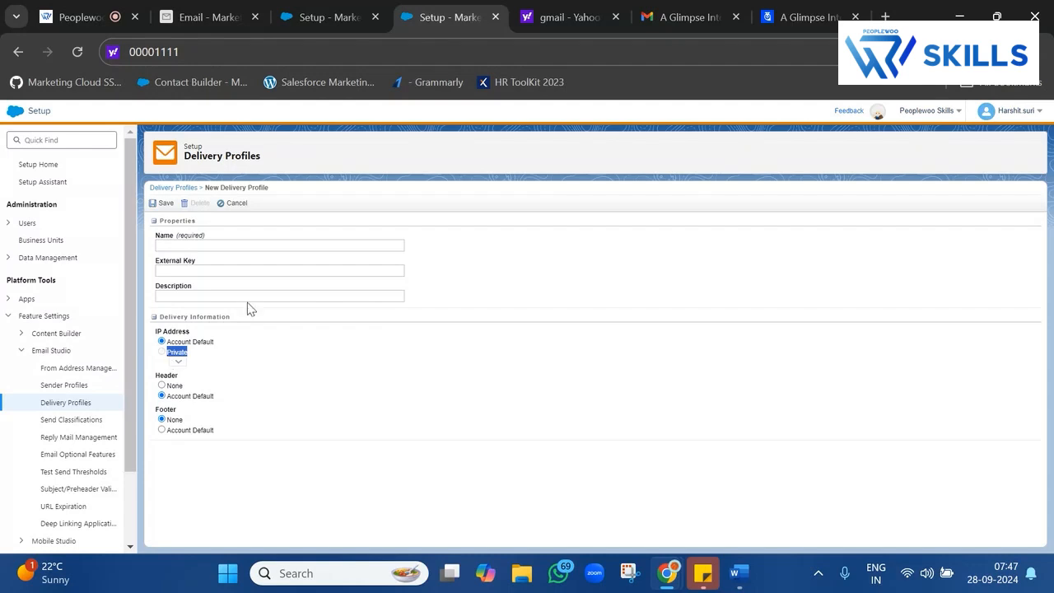
click(1032, 120)
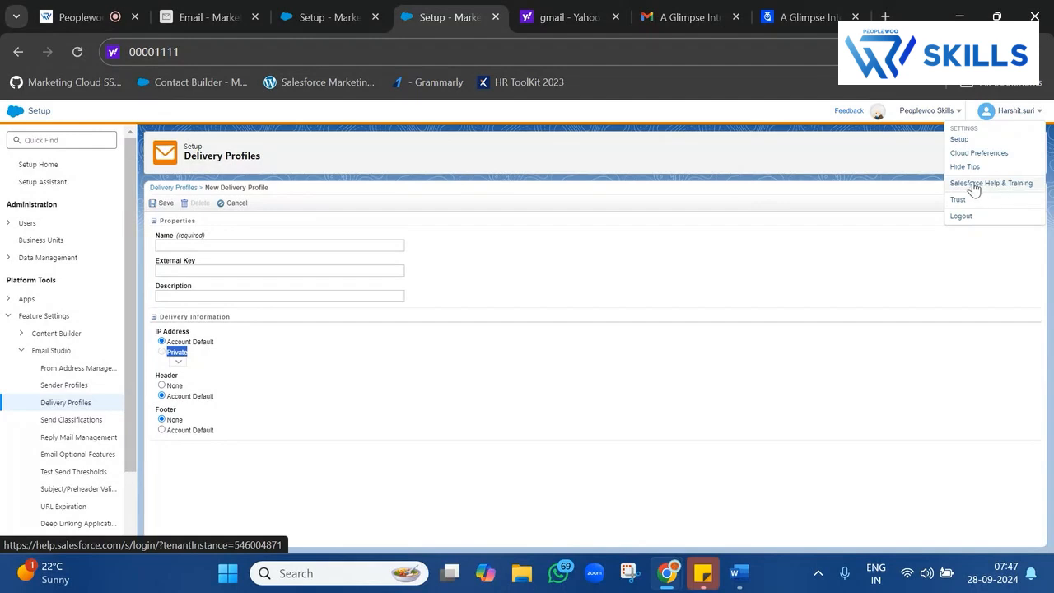
click(651, 266)
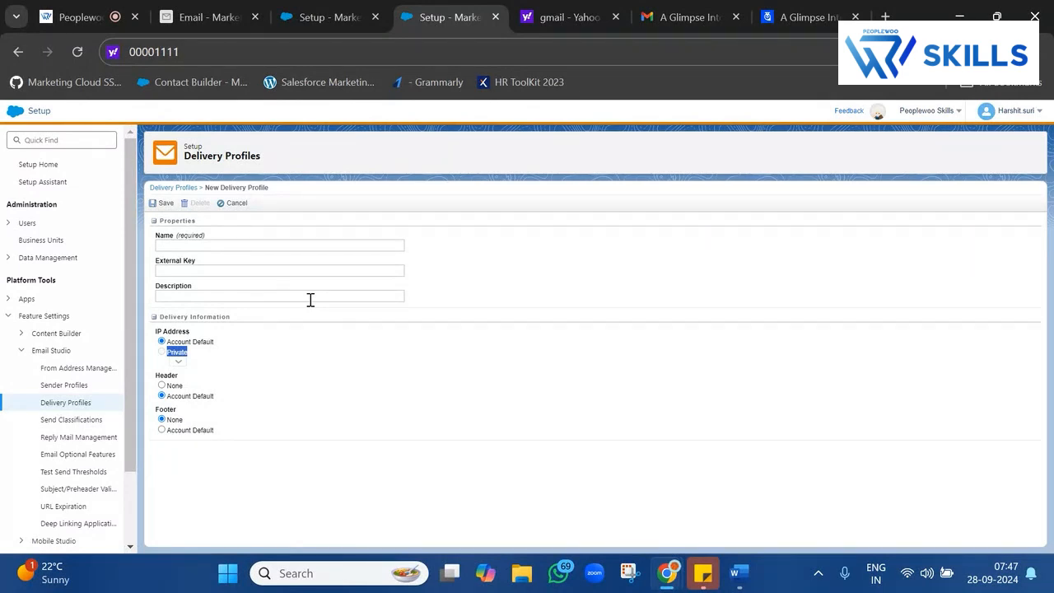
triple_click(210, 343)
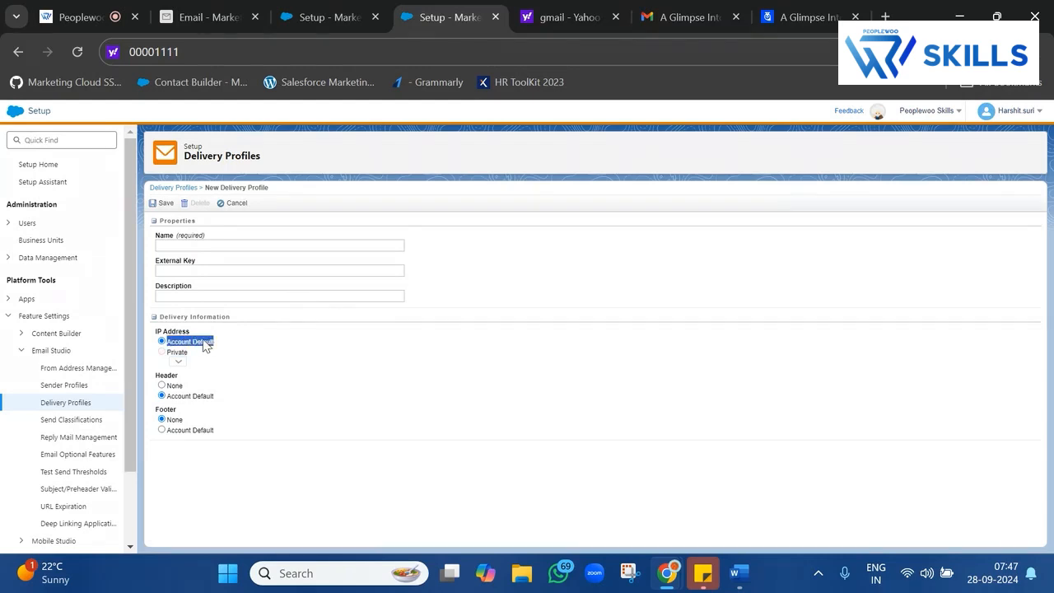
double_click(177, 354)
drag(156, 331, 214, 337)
drag(214, 338, 174, 337)
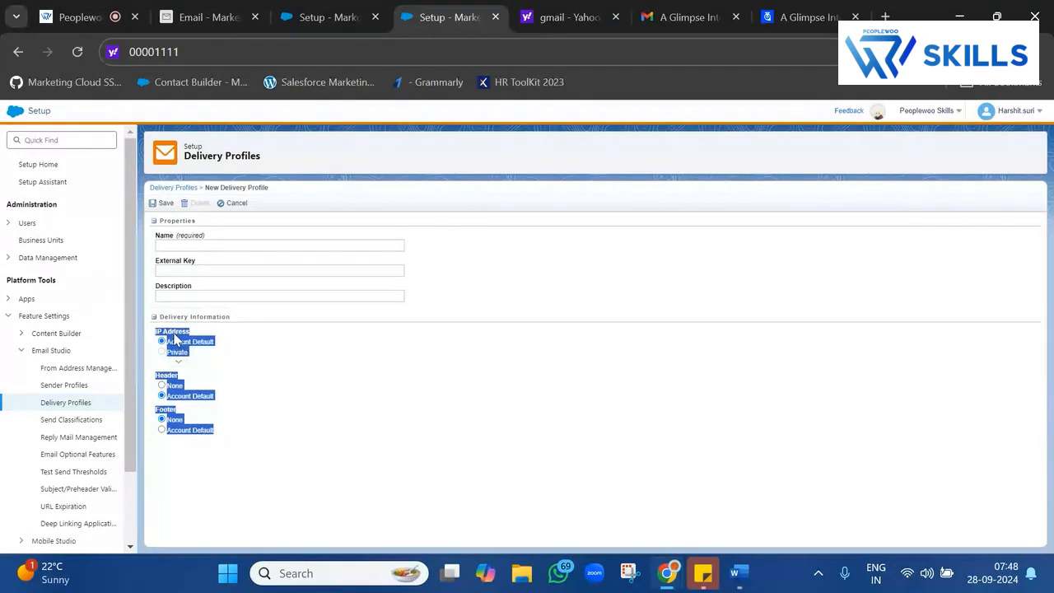
click(162, 203)
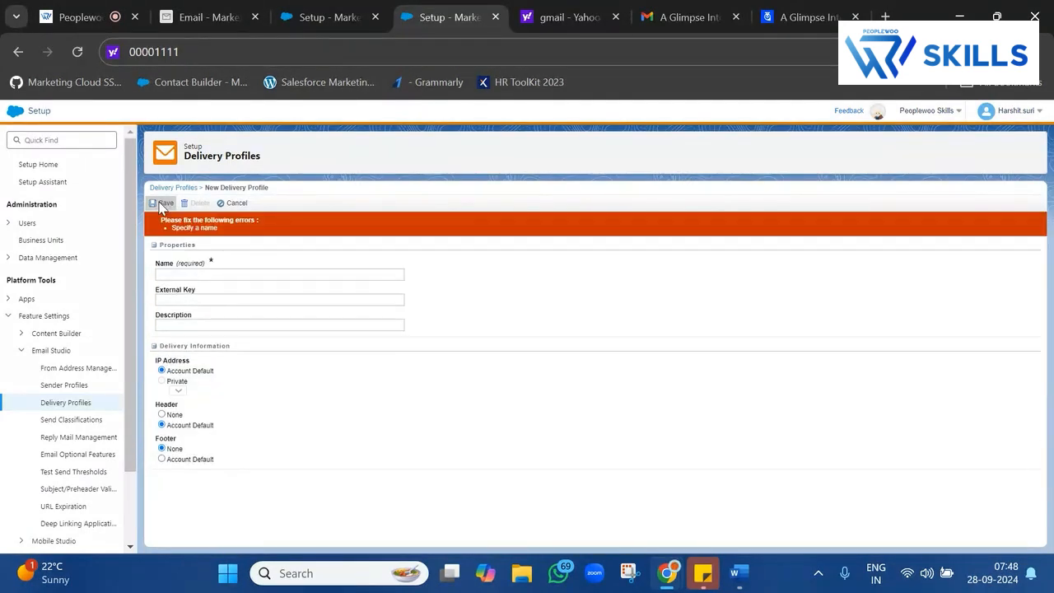
click(206, 271)
text(NewBatchSendClassifiction_Transactional)
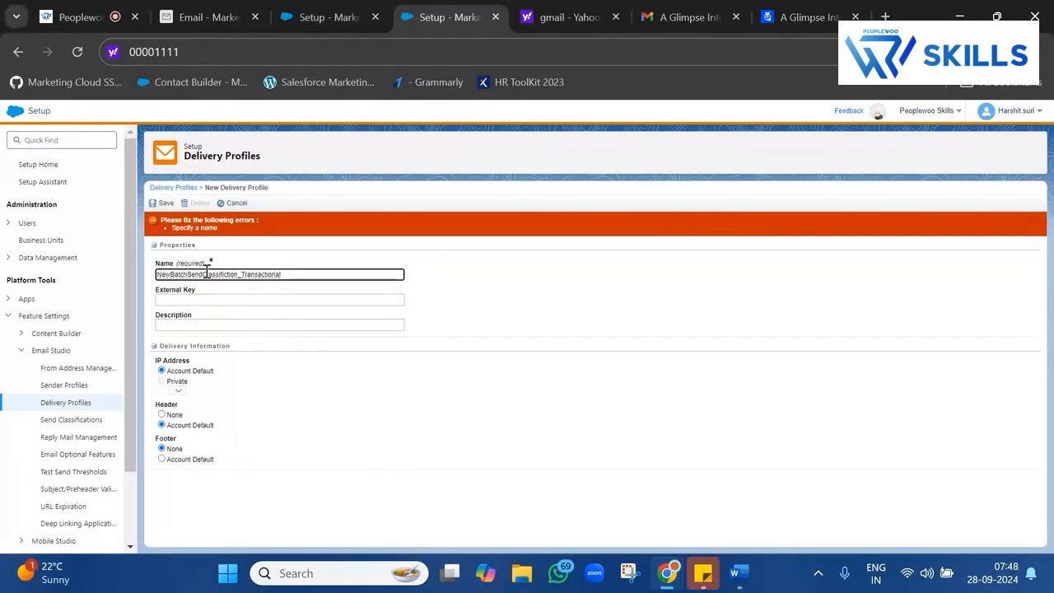
click(236, 204)
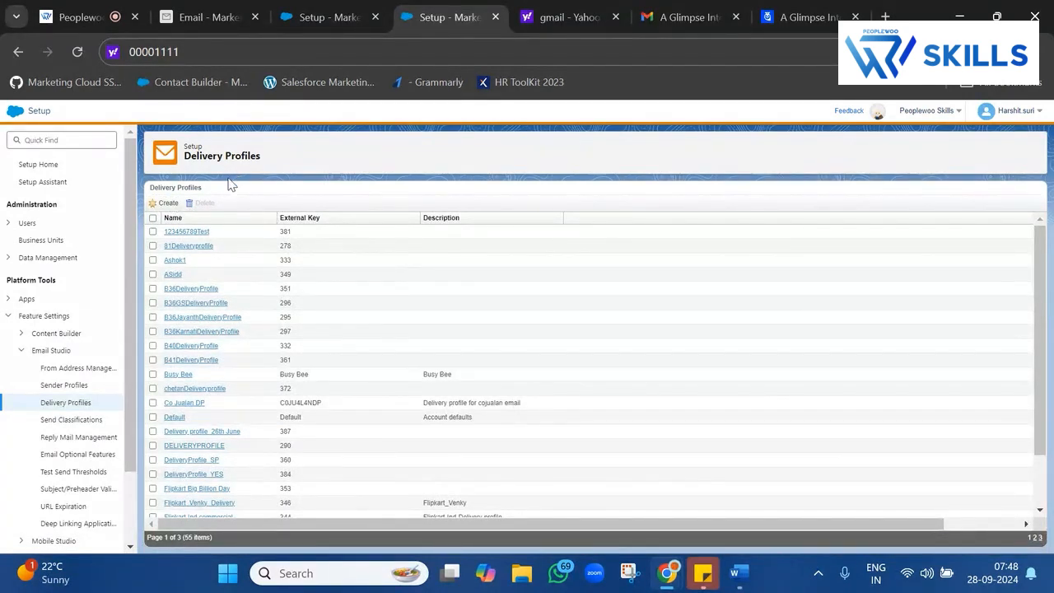
Save delivery profile NewBatchSendClassifiction with Header and Footer both set to None.
click(169, 202)
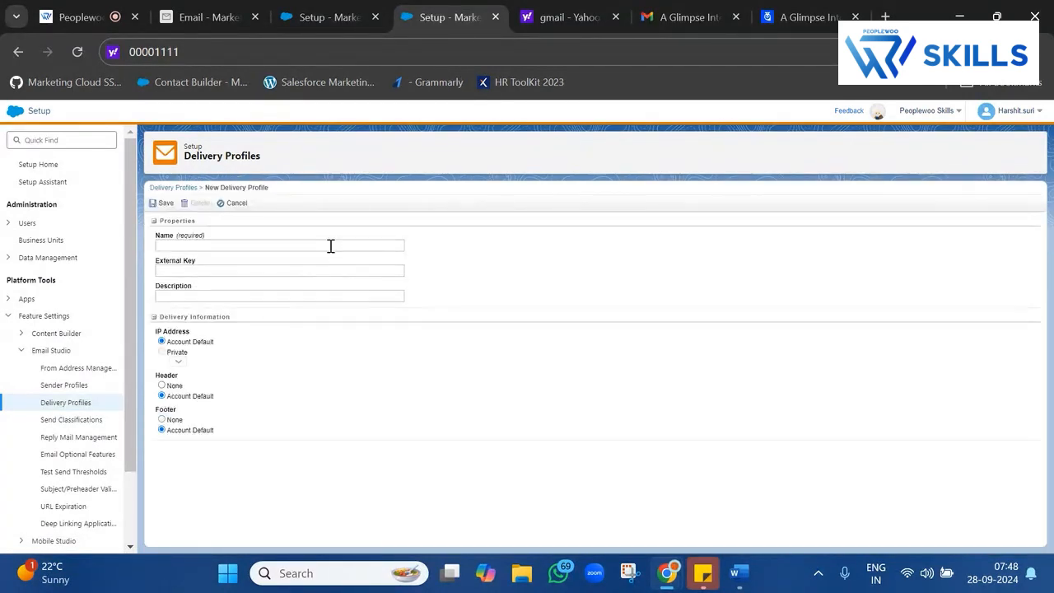
click(331, 245)
text(NewBatchSendClassification_Transactional)
key(BackSpace)
key(BackSpace)
key(BackSpace)
key(BackSpace)
key(BackSpace)
key(BackSpace)
key(BackSpace)
key(BackSpace)
key(BackSpace)
key(BackSpace)
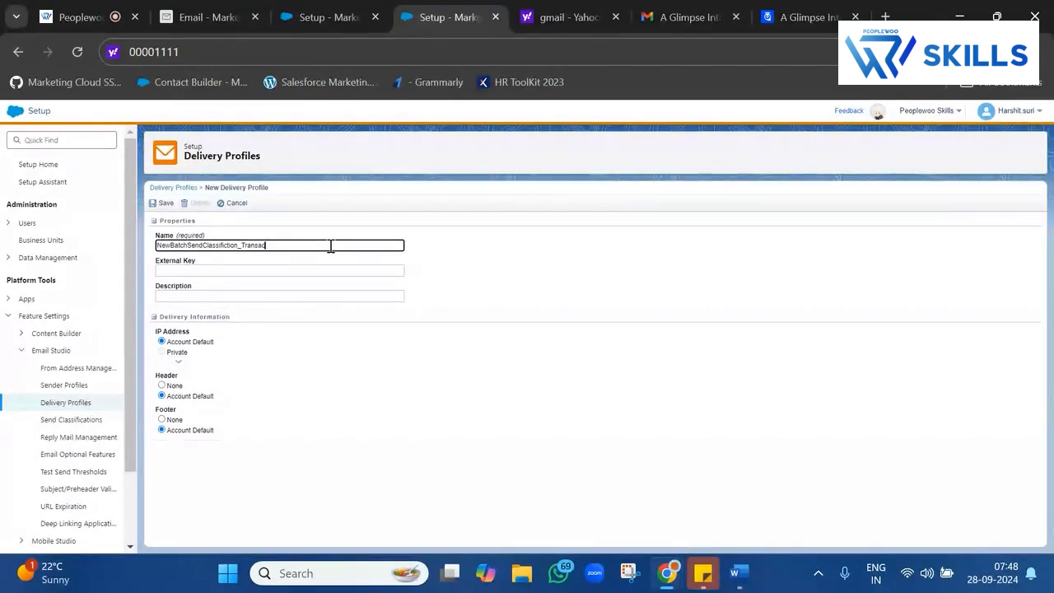
key(BackSpace)
key(BackSpace)
key(BackSpace)
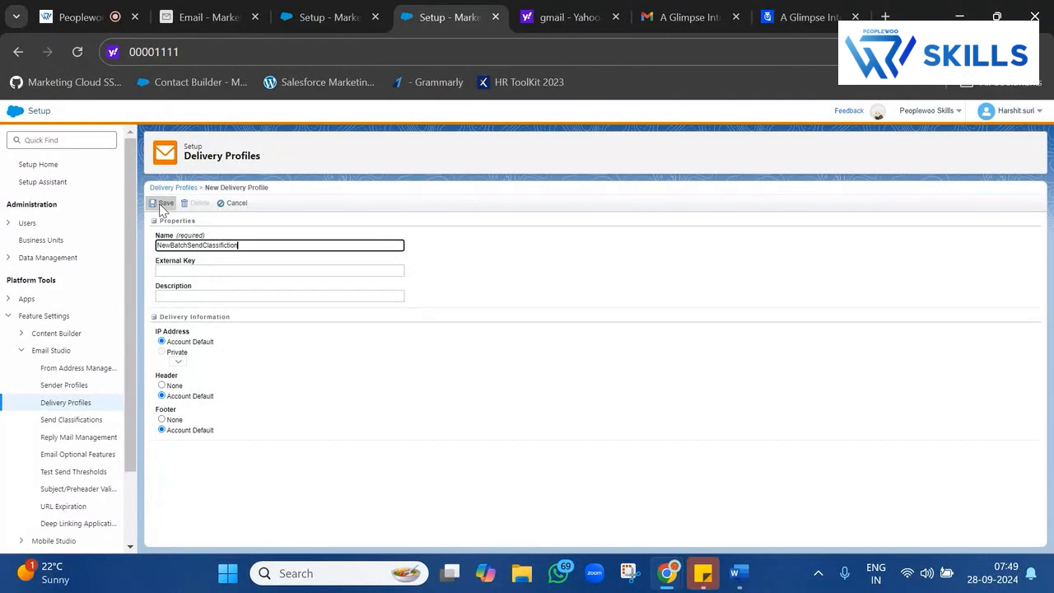
click(175, 387)
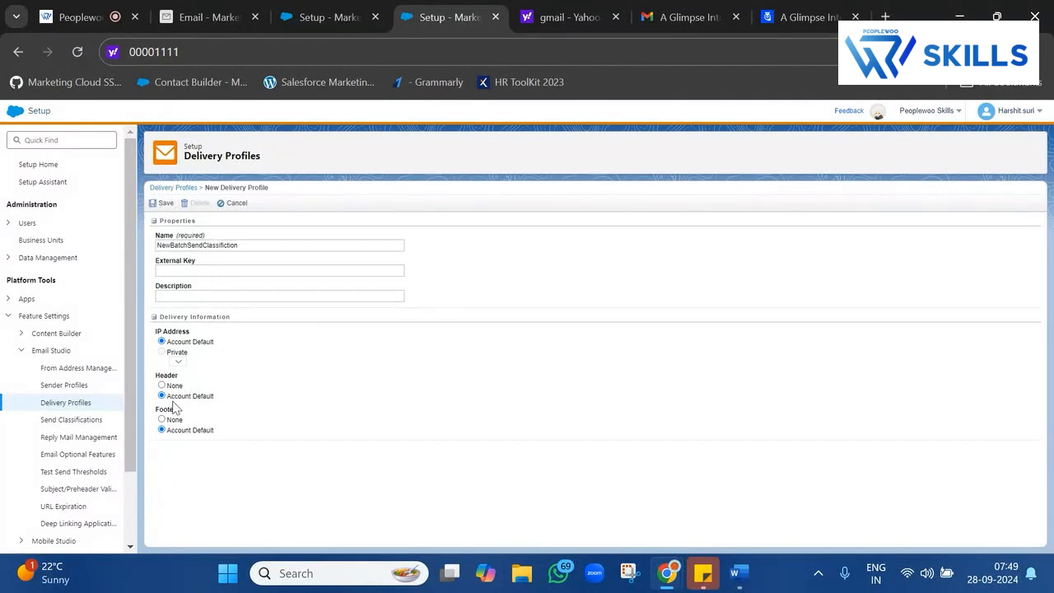
click(162, 385)
click(161, 420)
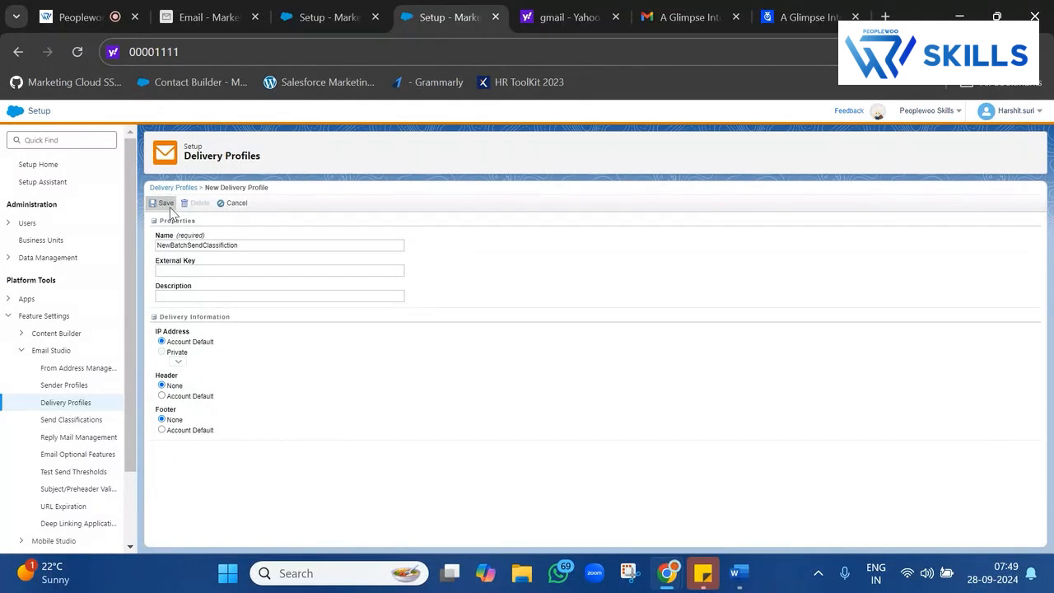
click(167, 204)
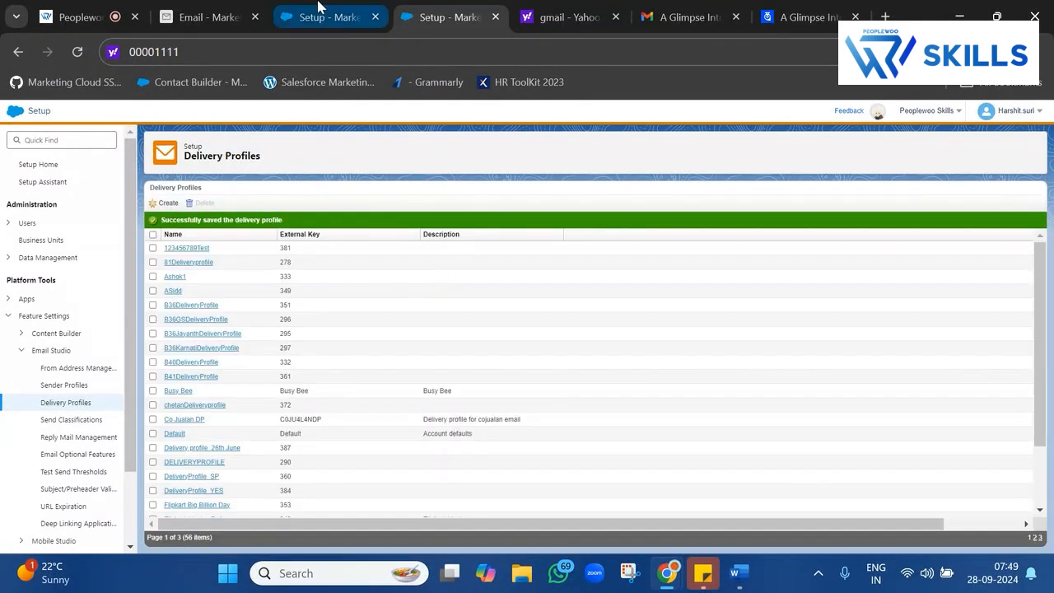
click(321, 15)
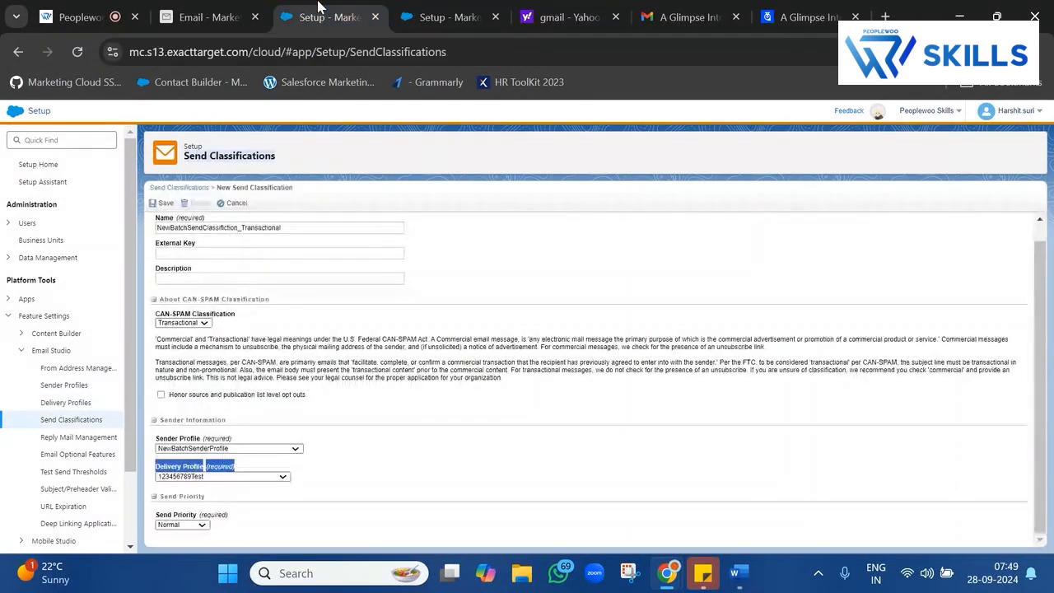
Discard the old draft and start send classification NewBatchSendClassifiction_Transactional.
double_click(226, 228)
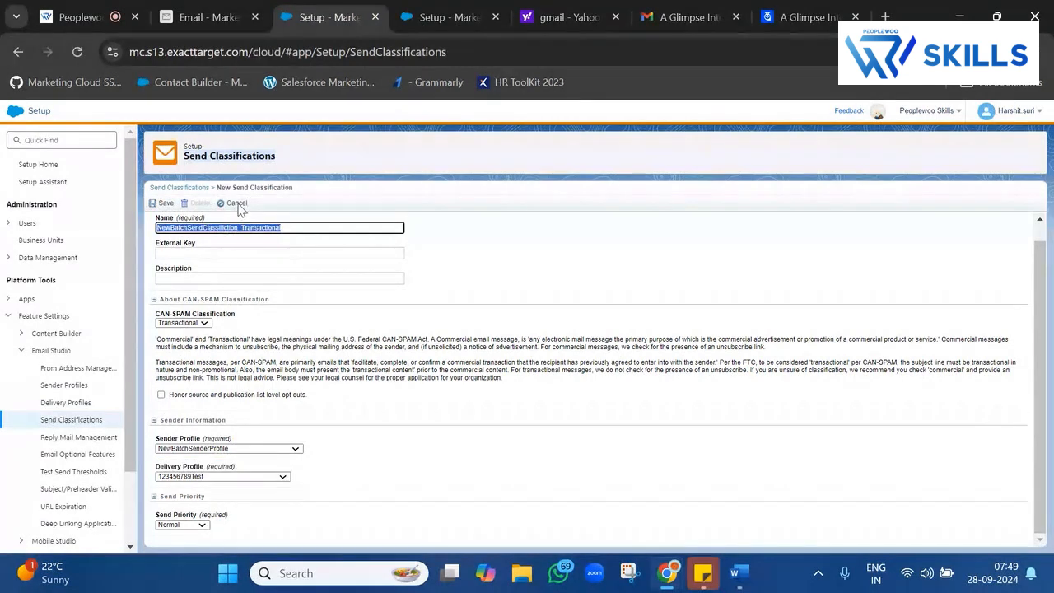
click(236, 205)
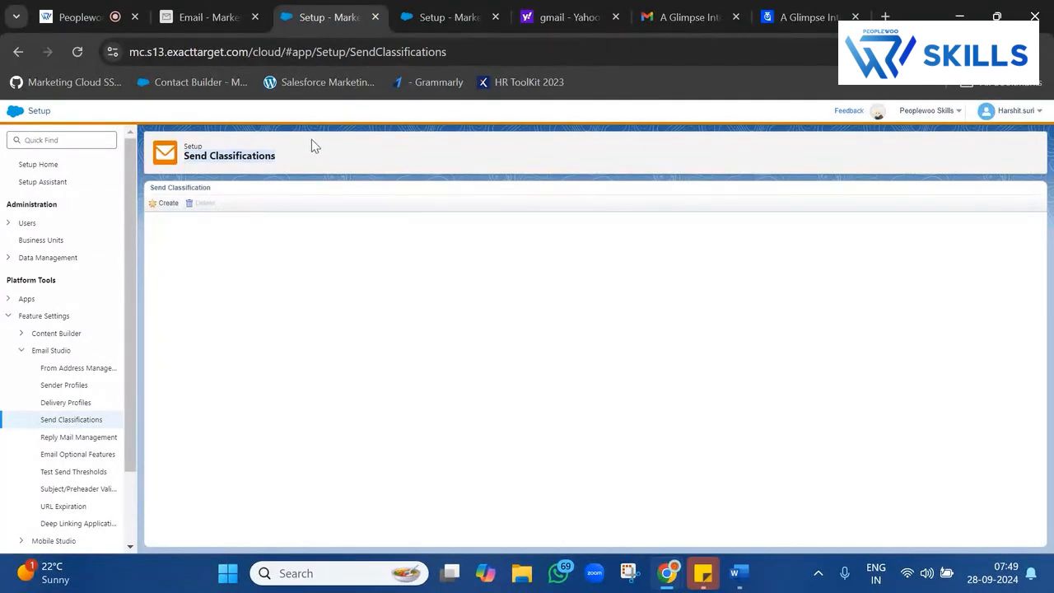
click(168, 204)
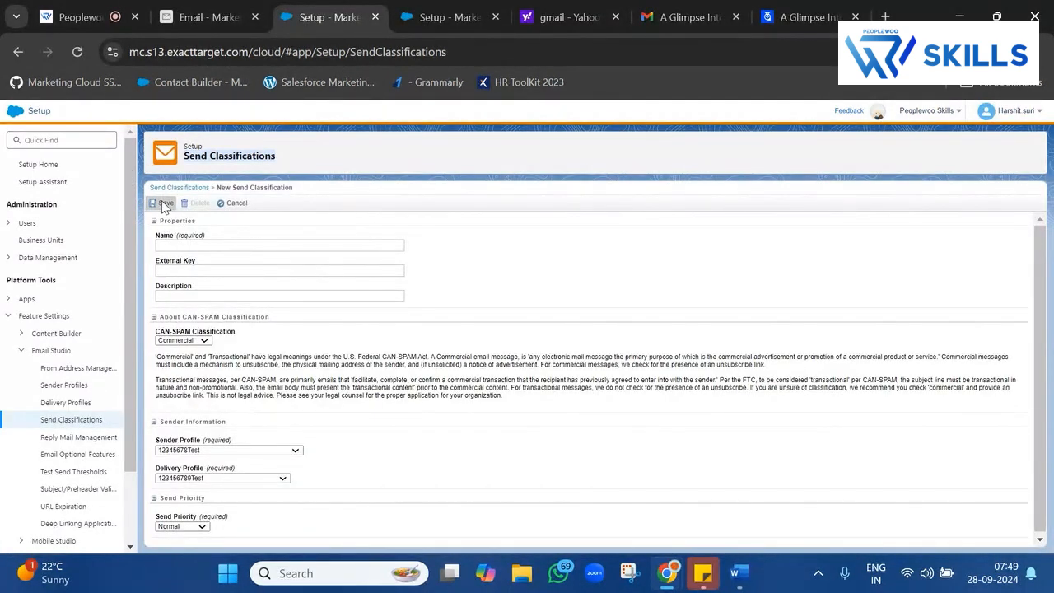
click(212, 244)
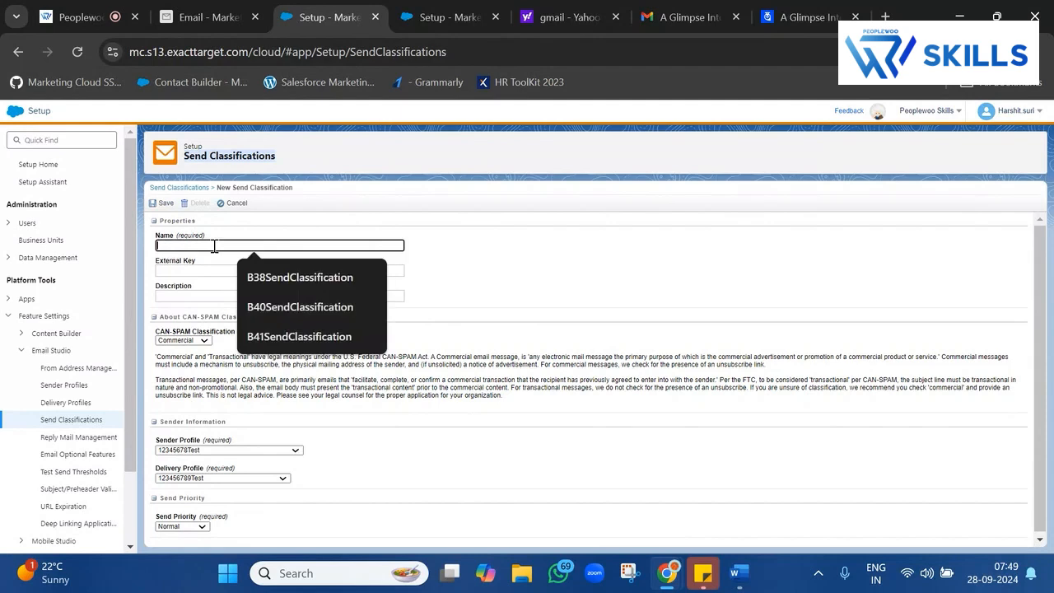
text(NewBatchSendClassifiction_Transactional)
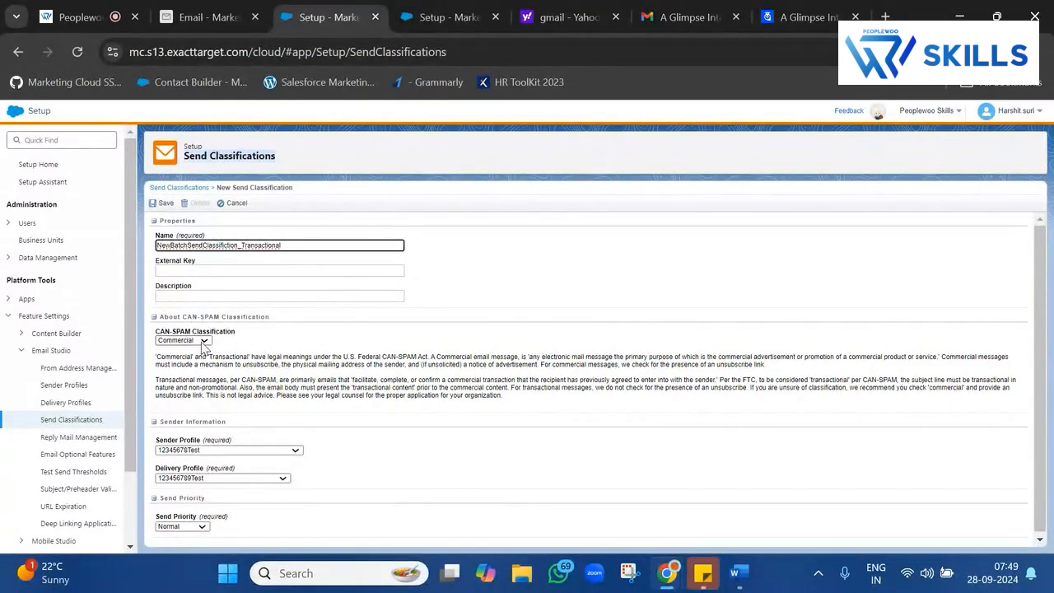
Set it to Transactional with NewBatchSenderProfile and NewBatchSendClassifiction profiles, and save.
click(202, 340)
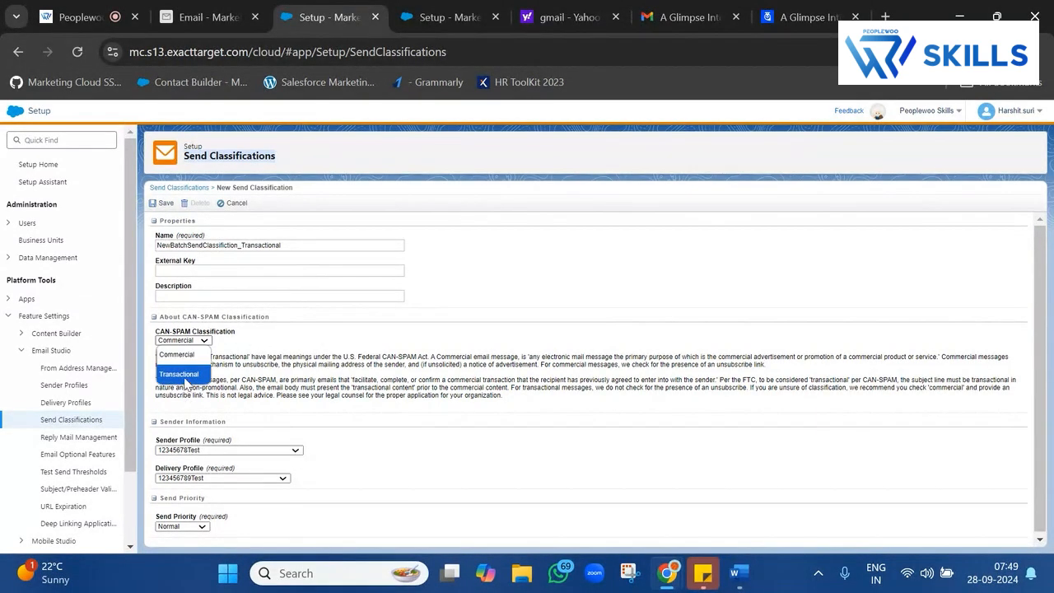
click(184, 375)
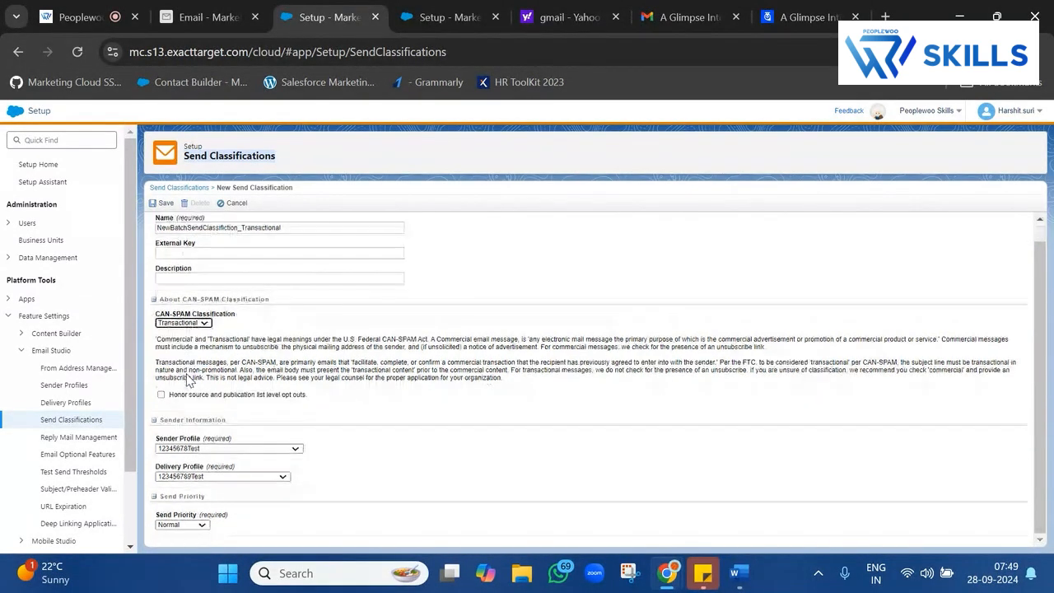
click(220, 451)
text(new)
key(Return)
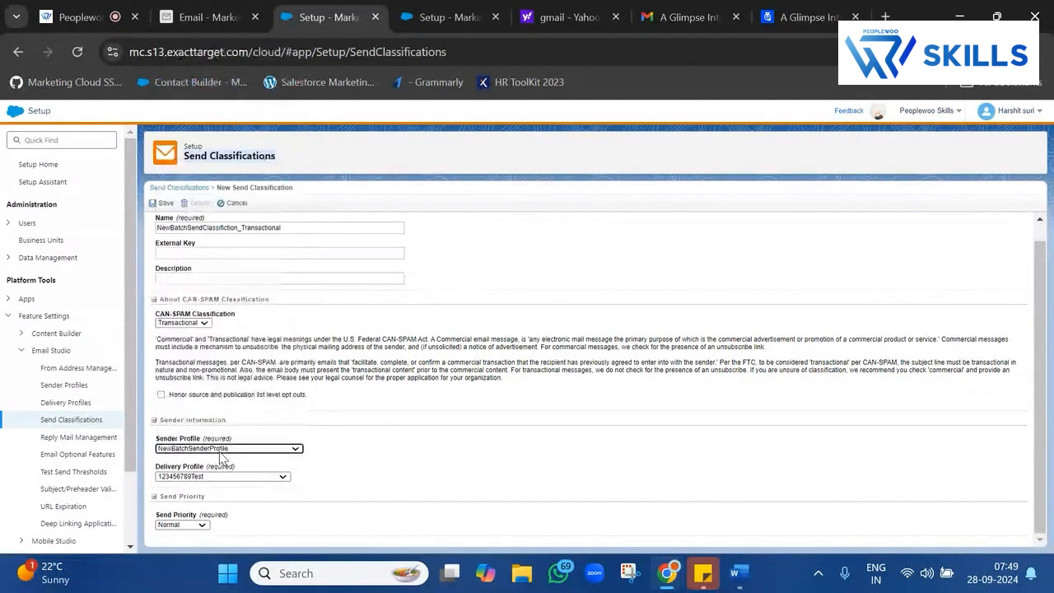
click(221, 477)
text(new)
key(Return)
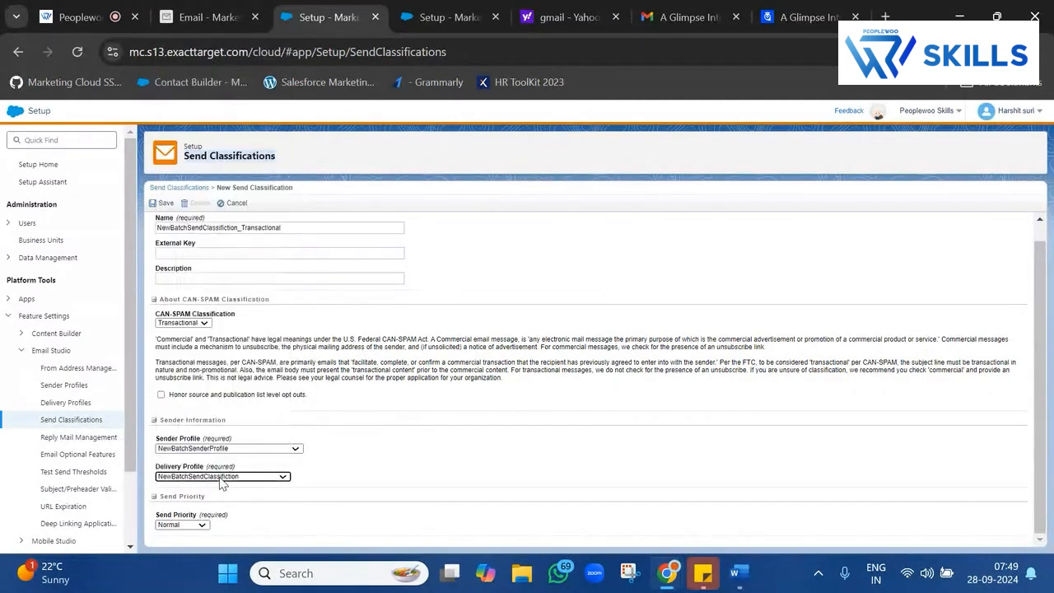
click(164, 204)
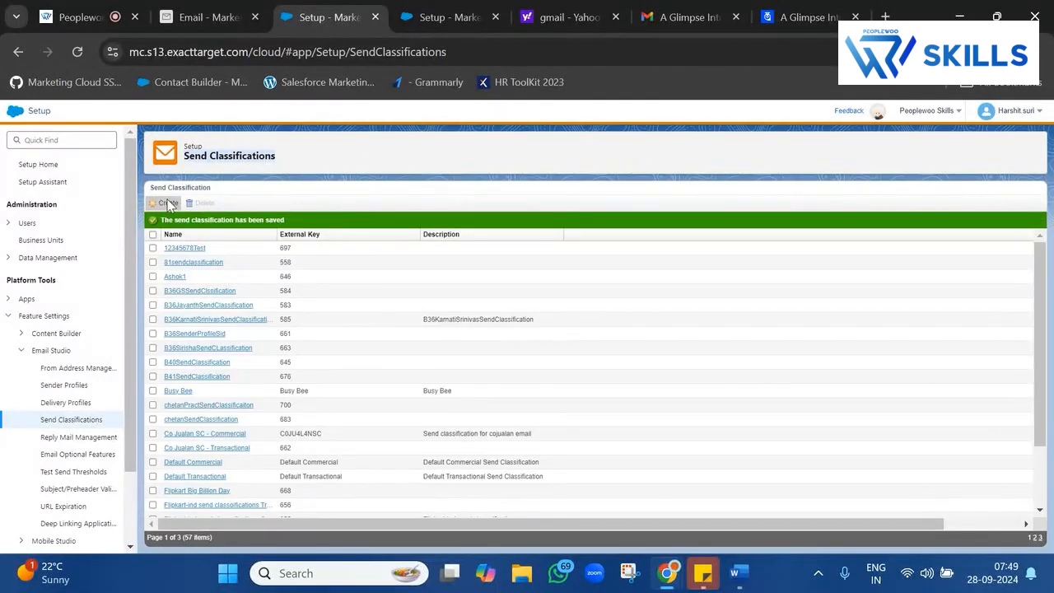
Start a send classification named NewBatchSendClassifiction_Commerciaal, keeping CAN-SPAM Commercial.
click(167, 204)
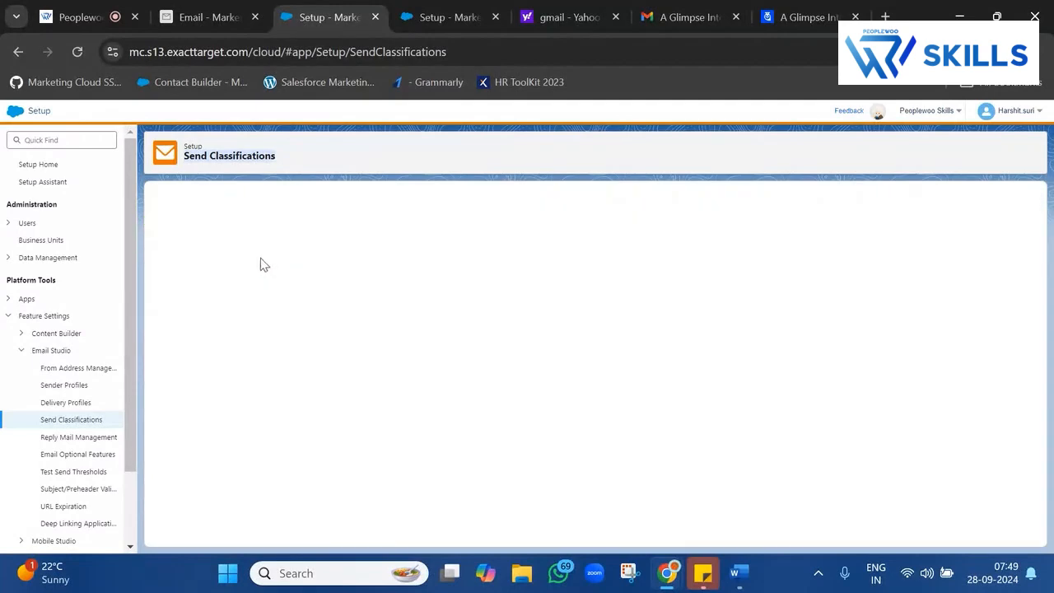
click(294, 244)
key(Down)
key(Down)
key(Down)
key(Down)
key(Return)
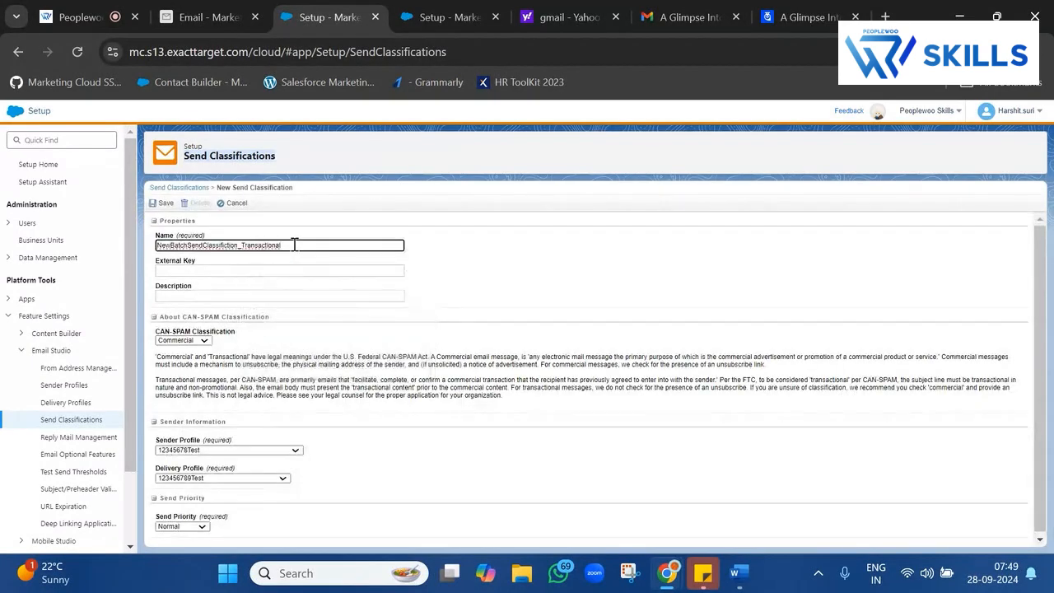
key(BackSpace)
key(BackSpace)
key(BackSpace)
key(BackSpace)
key(BackSpace)
key(BackSpace)
key(BackSpace)
key(BackSpace)
key(BackSpace)
key(BackSpace)
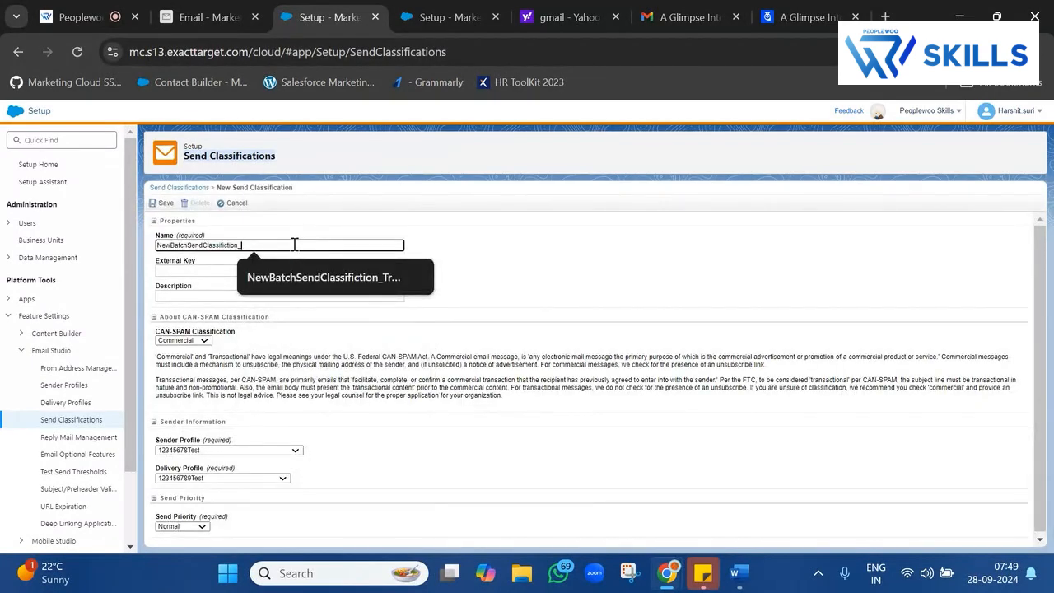
text(Commerciaal)
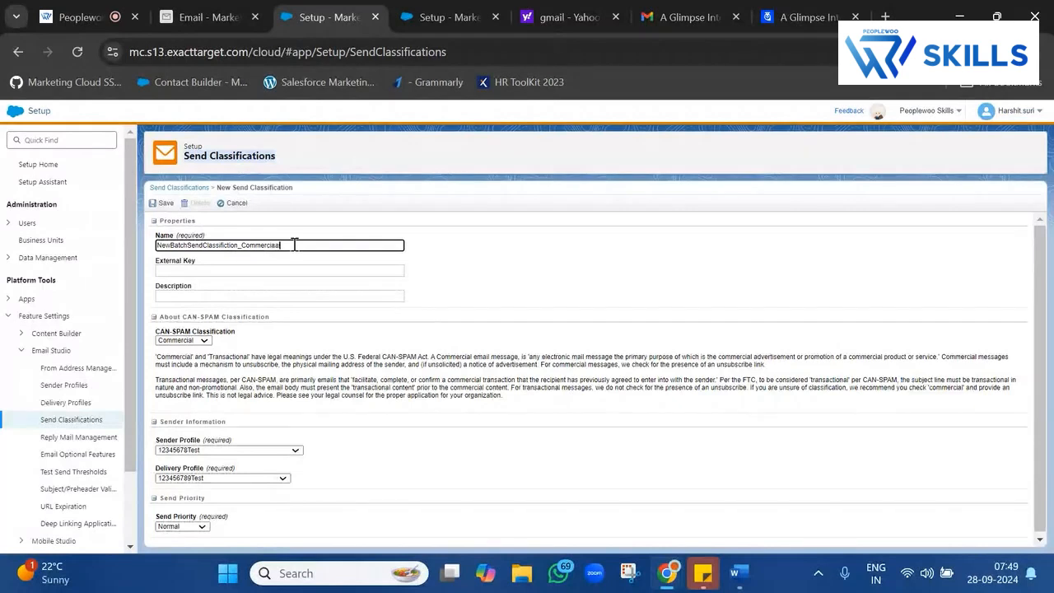
triple_click(194, 334)
scroll(319, 365, down, 1)
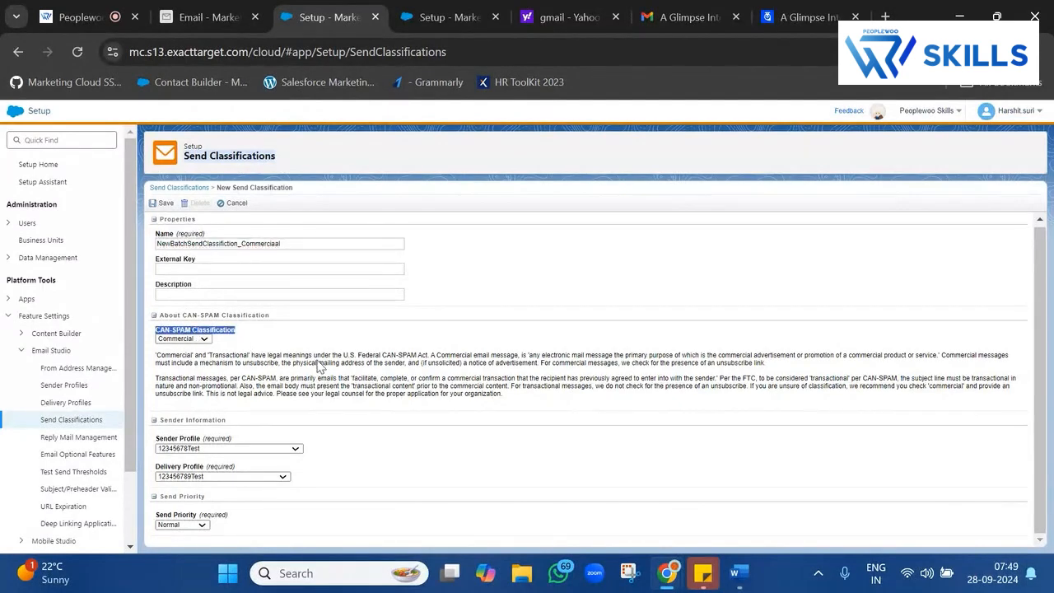
Choose NewBatchSenderProfile and the NewBatch delivery profile, then save the classification.
click(242, 451)
text(new)
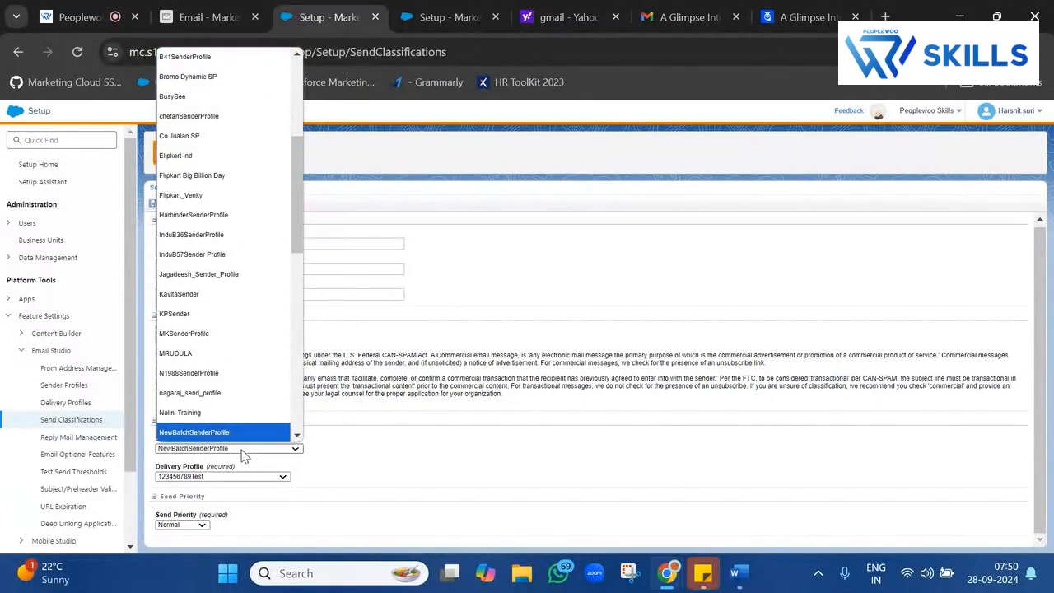
key(Return)
click(237, 479)
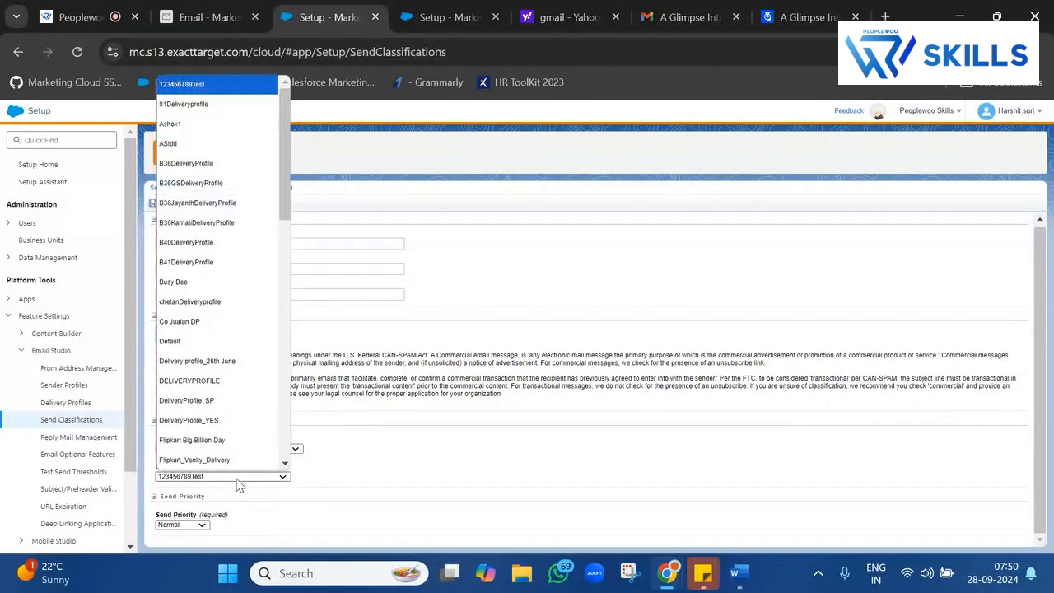
text(new)
key(Return)
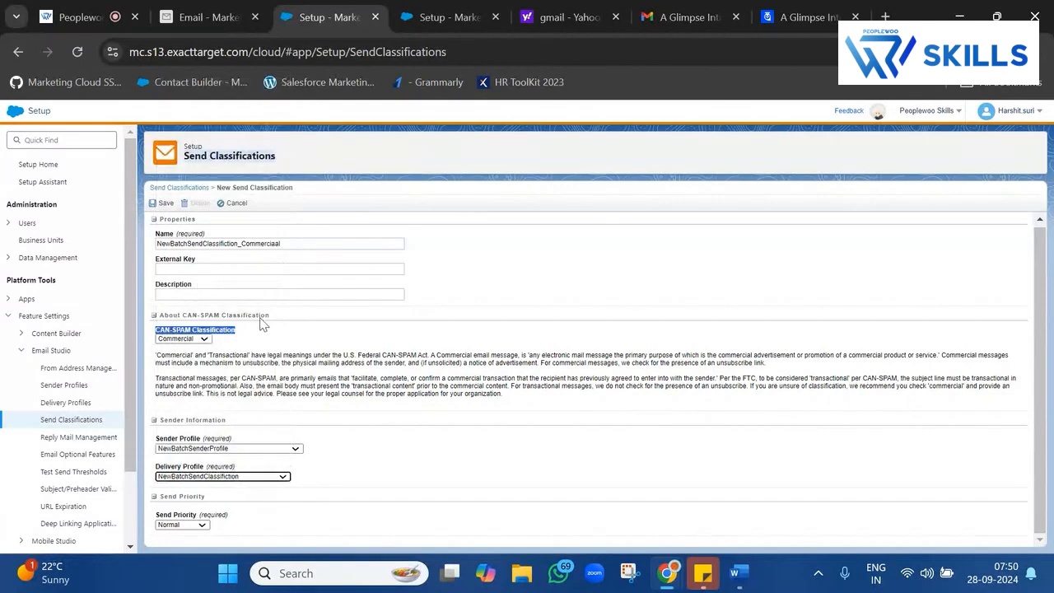
double_click(251, 364)
double_click(330, 363)
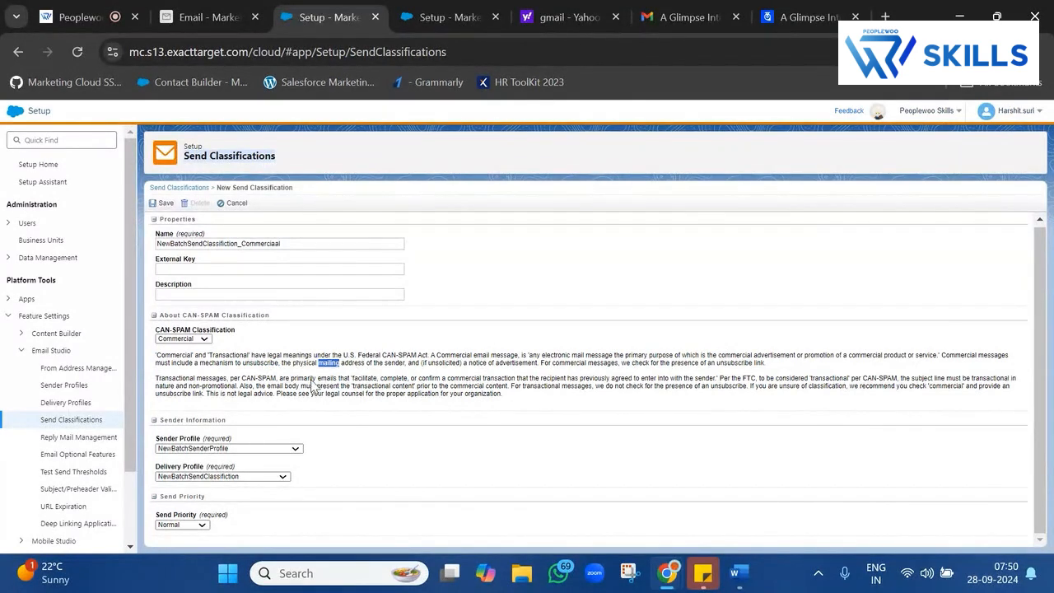
triple_click(544, 388)
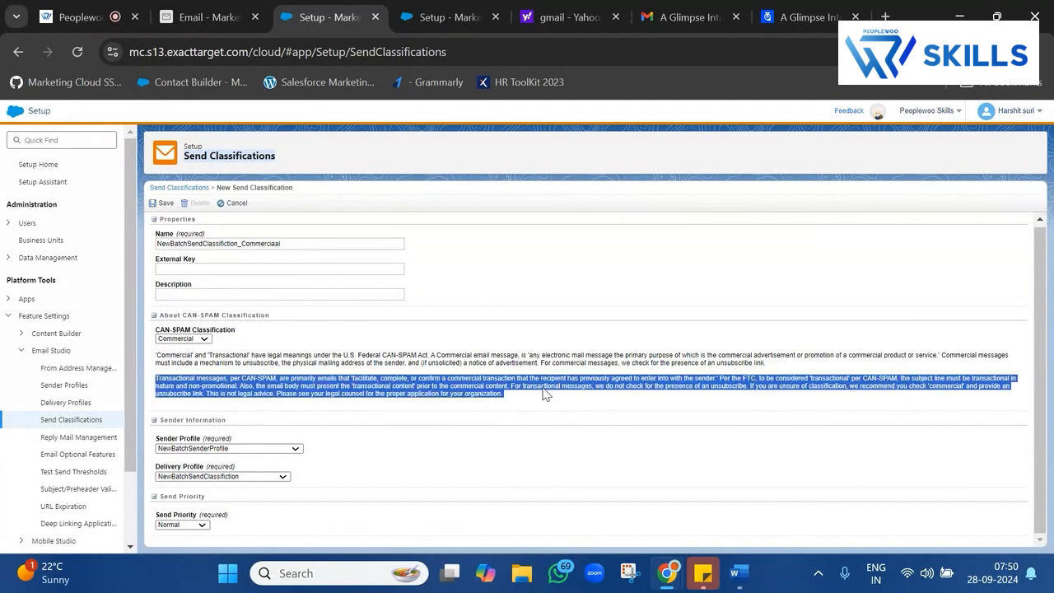
click(164, 204)
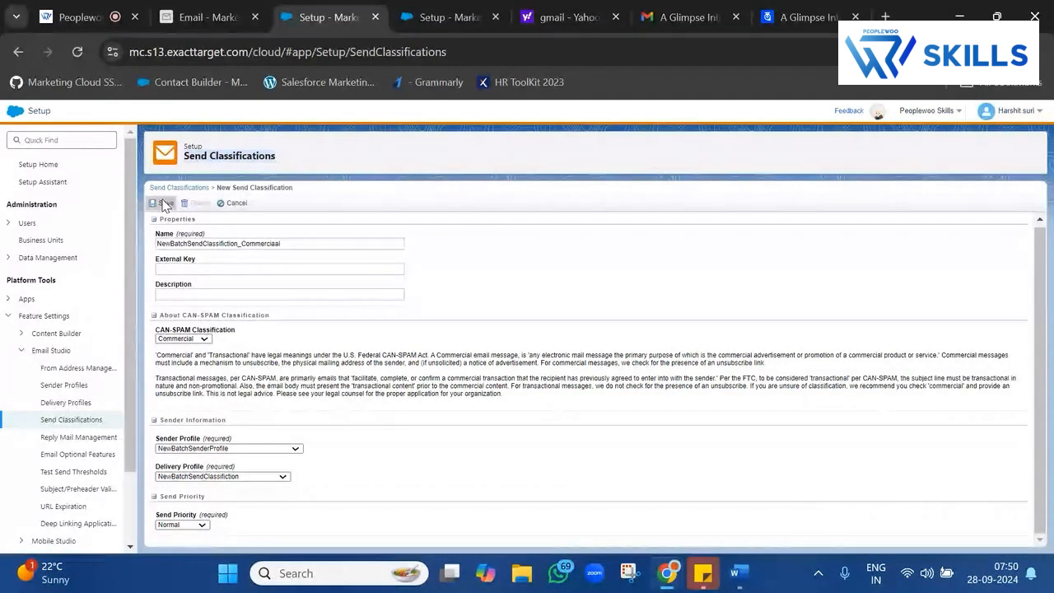
Check the NewBatchInvoice2 preview's greeting and footer address, then go back to NewBatchContent.
click(187, 15)
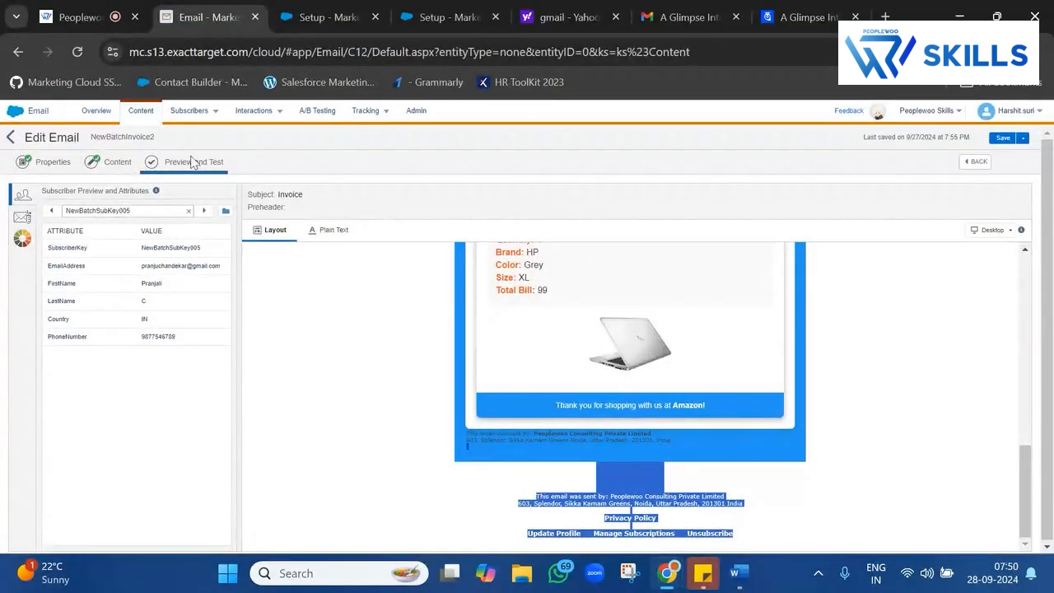
scroll(523, 436, up, 5)
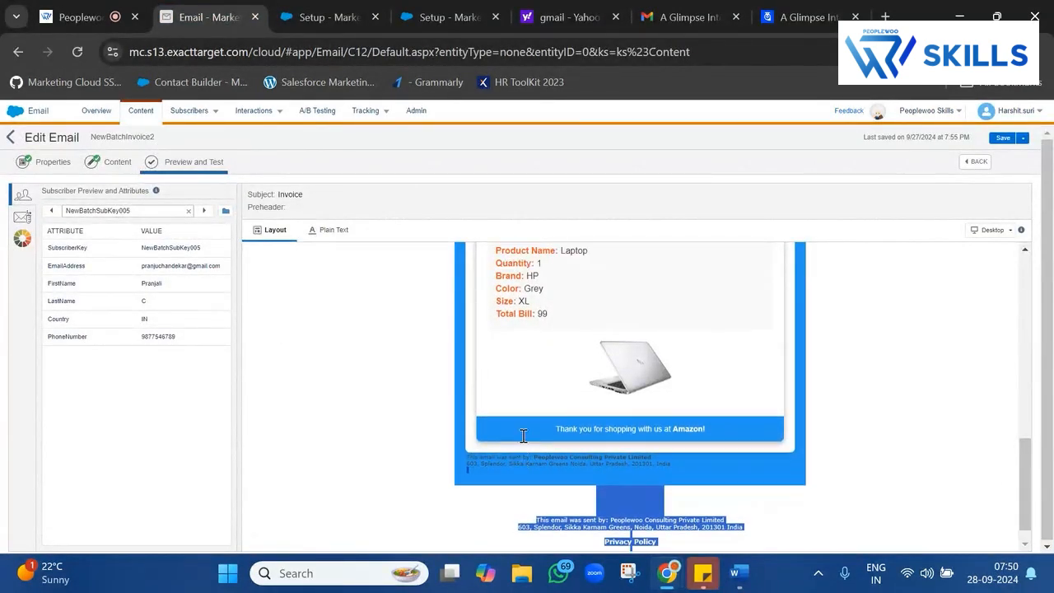
scroll(523, 435, up, 2)
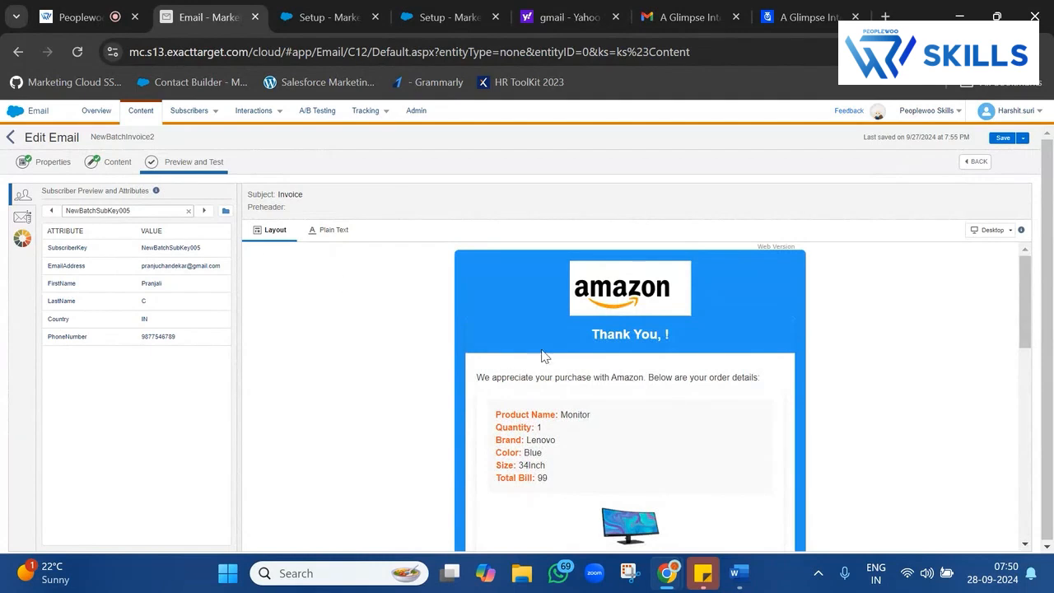
drag(630, 349, 728, 372)
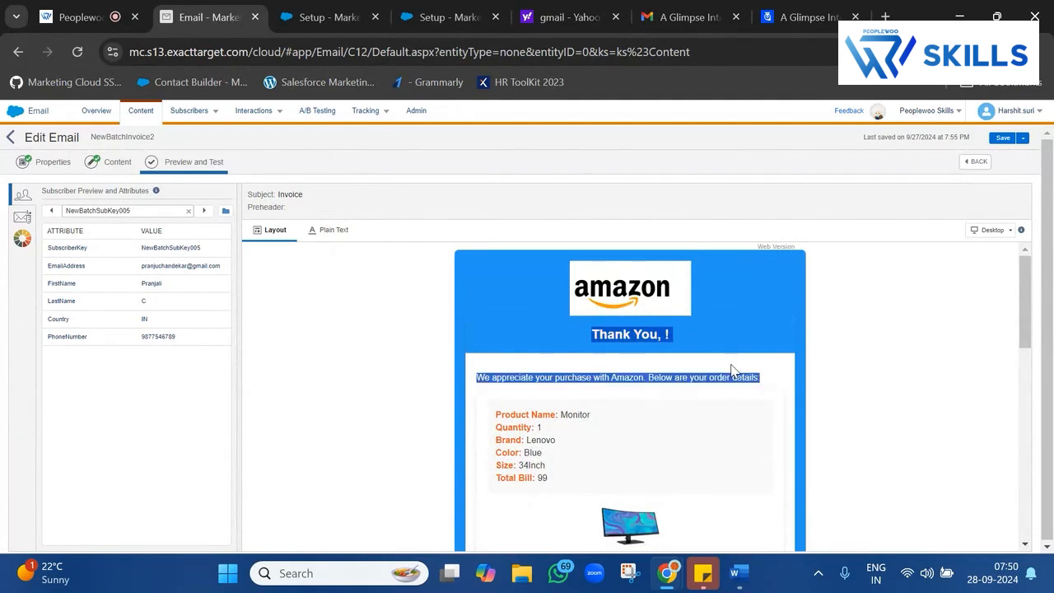
click(731, 369)
scroll(731, 369, down, 7)
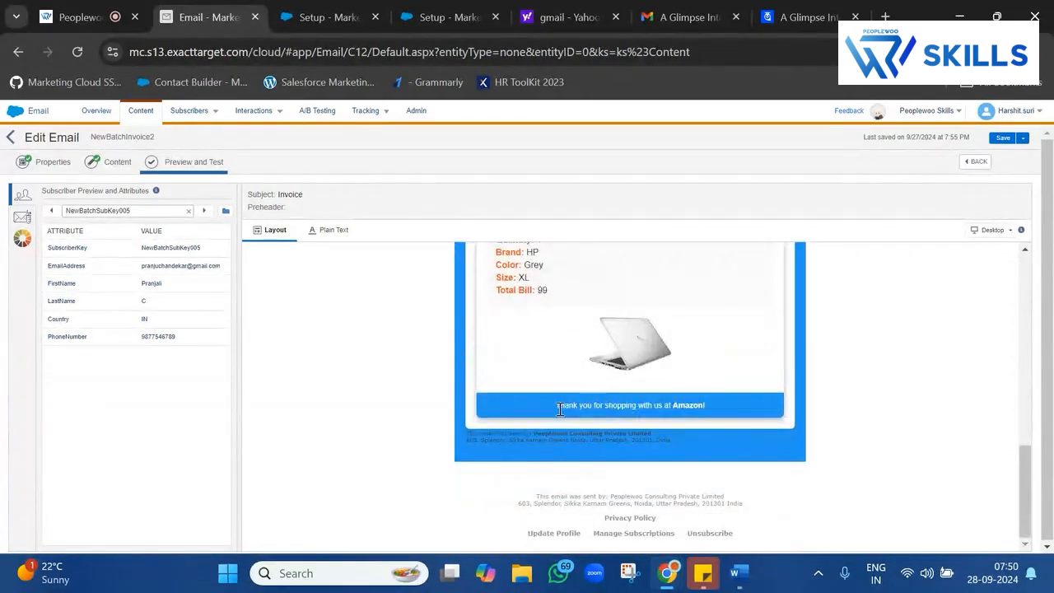
drag(547, 437, 671, 444)
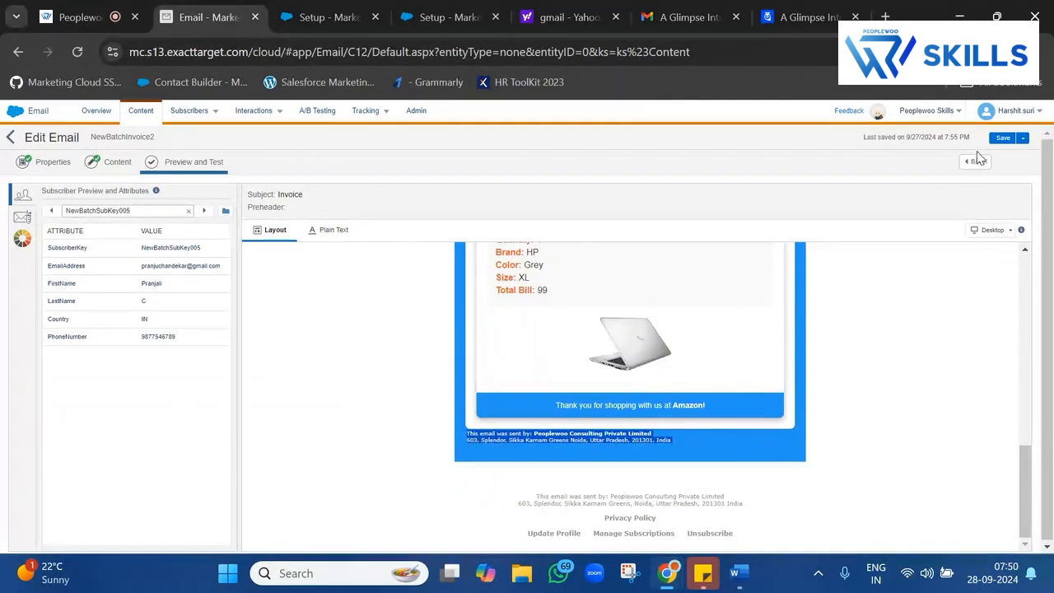
click(10, 136)
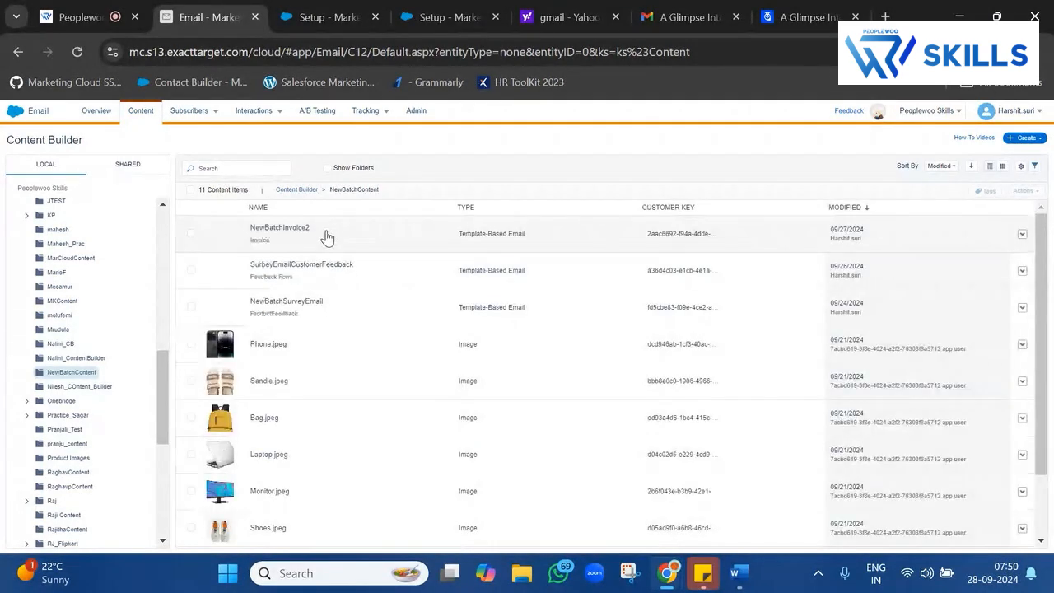
Edit SurbeyEmailCustomerFeedback, adding a Code Snippet block with the sender address footer snippet.
click(327, 267)
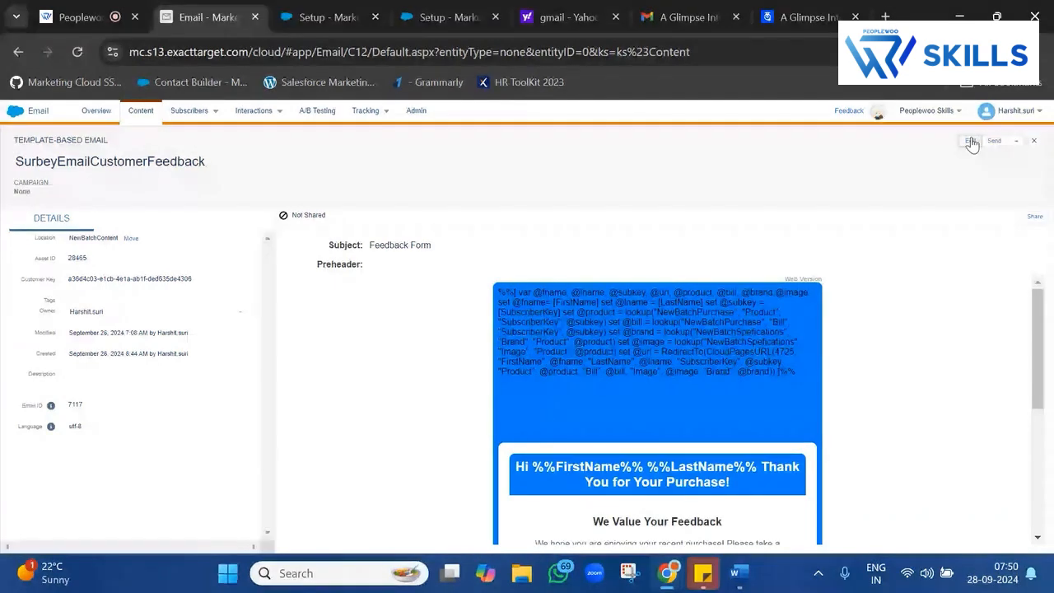
click(968, 142)
click(920, 170)
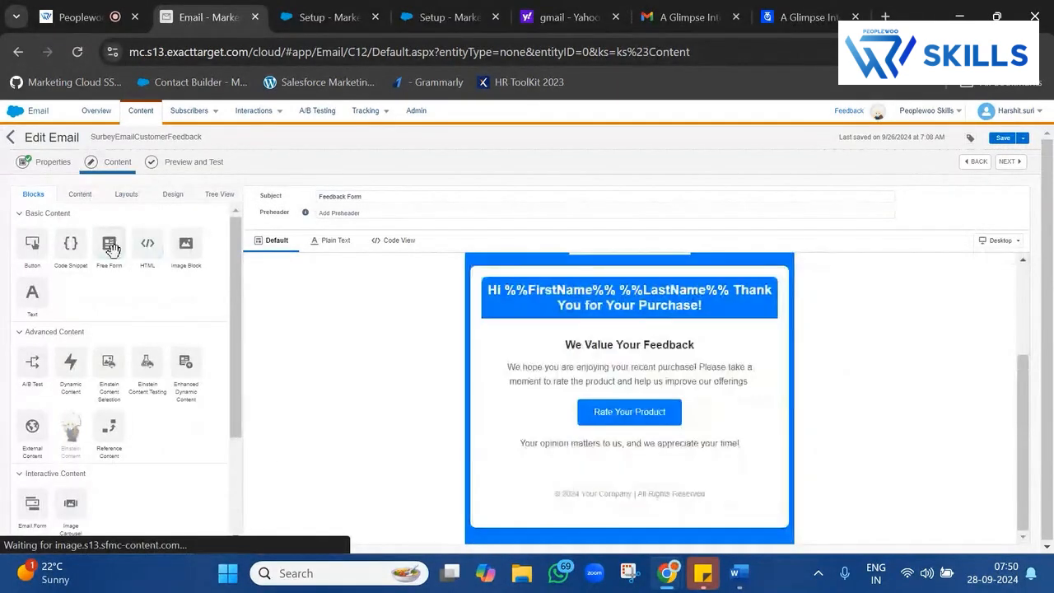
drag(70, 242, 628, 543)
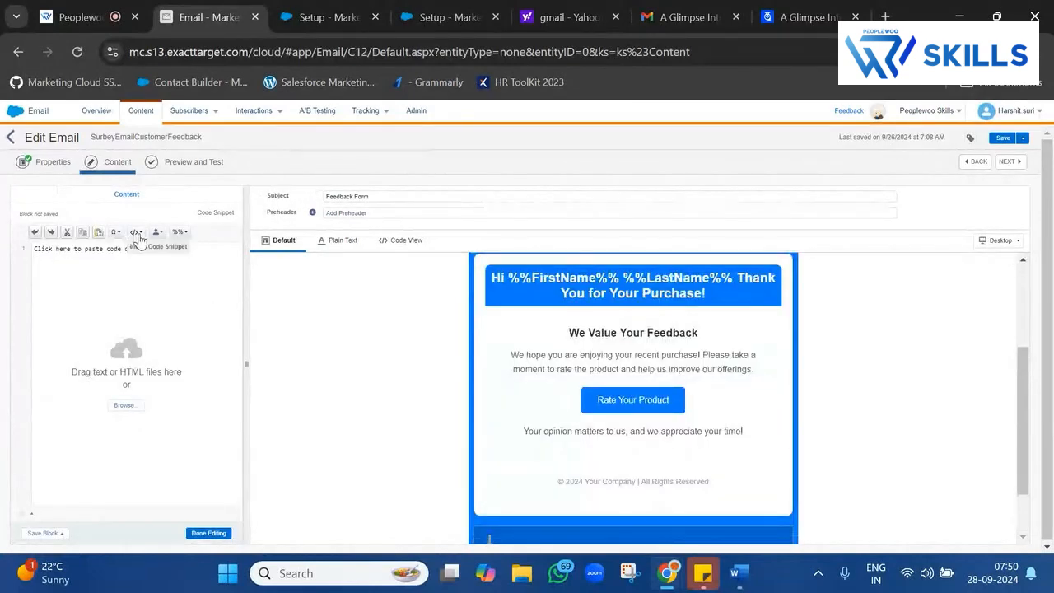
click(136, 232)
click(180, 370)
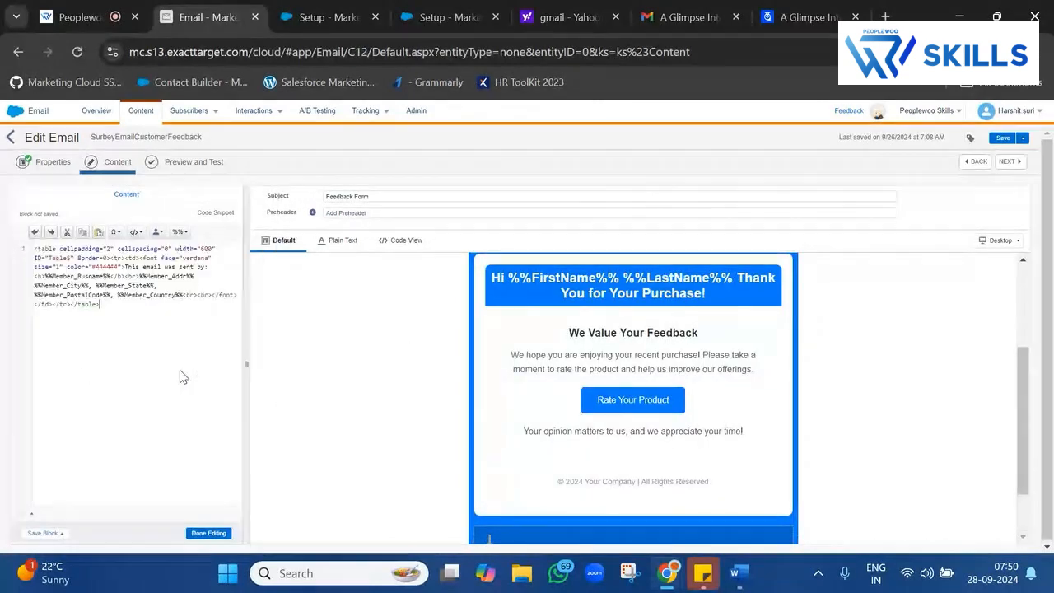
Add Update Profile and Unsubscribe link snippets to the footer and finish editing.
key(Return)
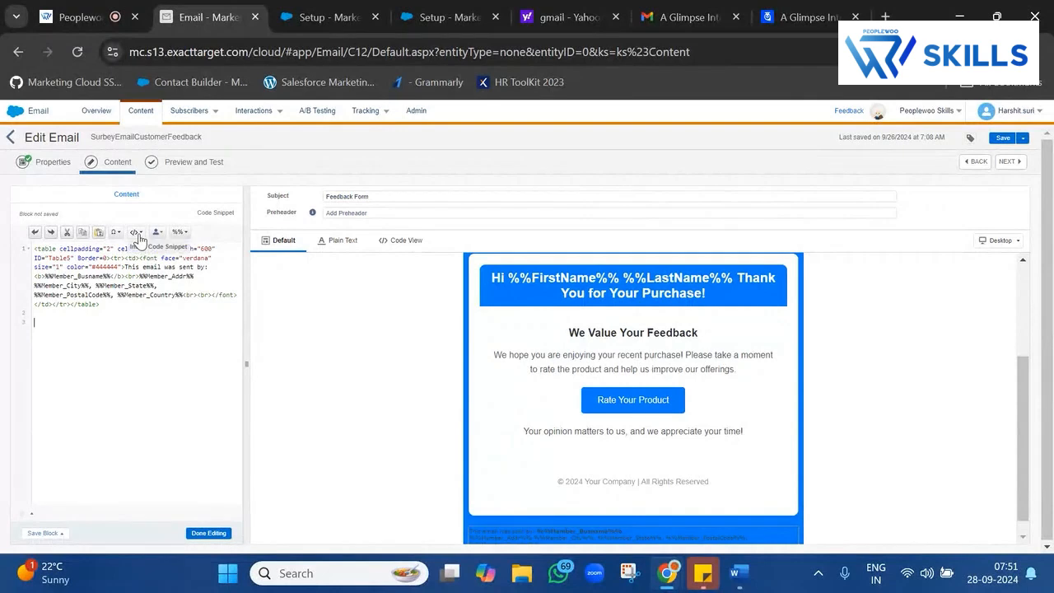
click(136, 232)
scroll(175, 436, down, 1)
scroll(175, 437, down, 1)
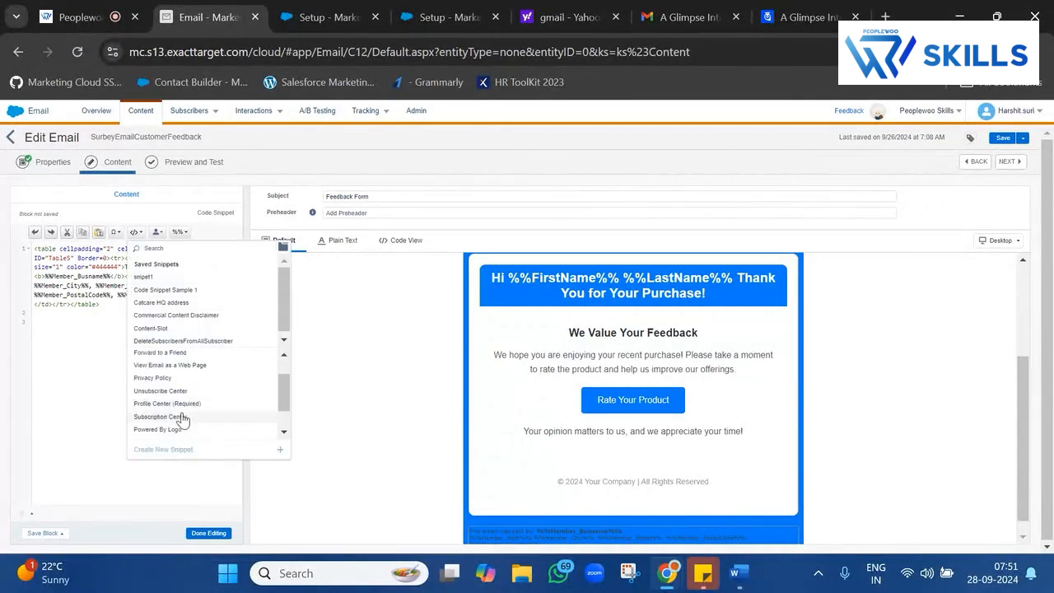
click(188, 404)
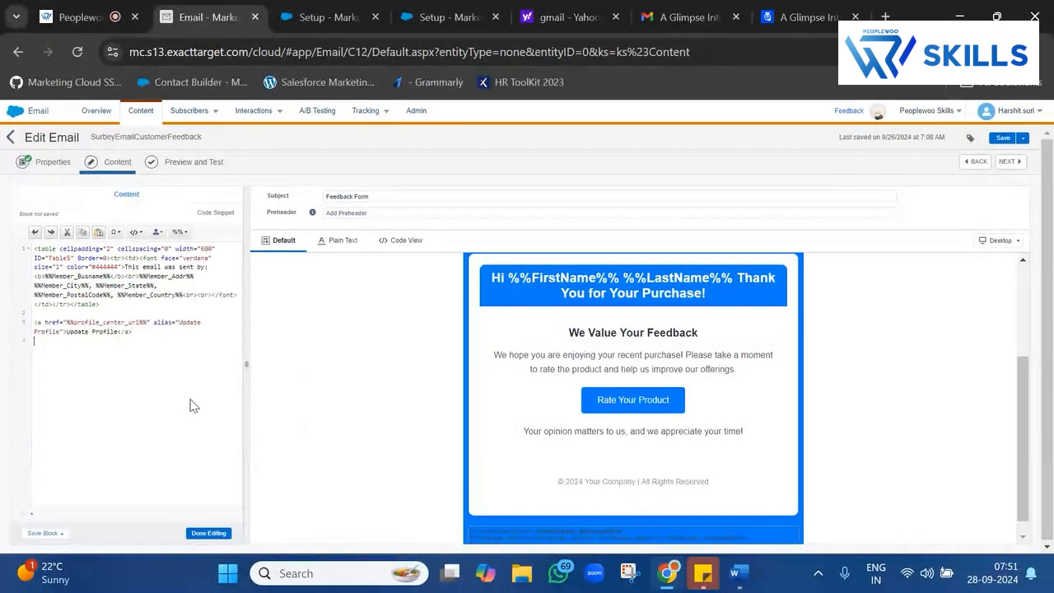
click(136, 232)
scroll(148, 385, up, 3)
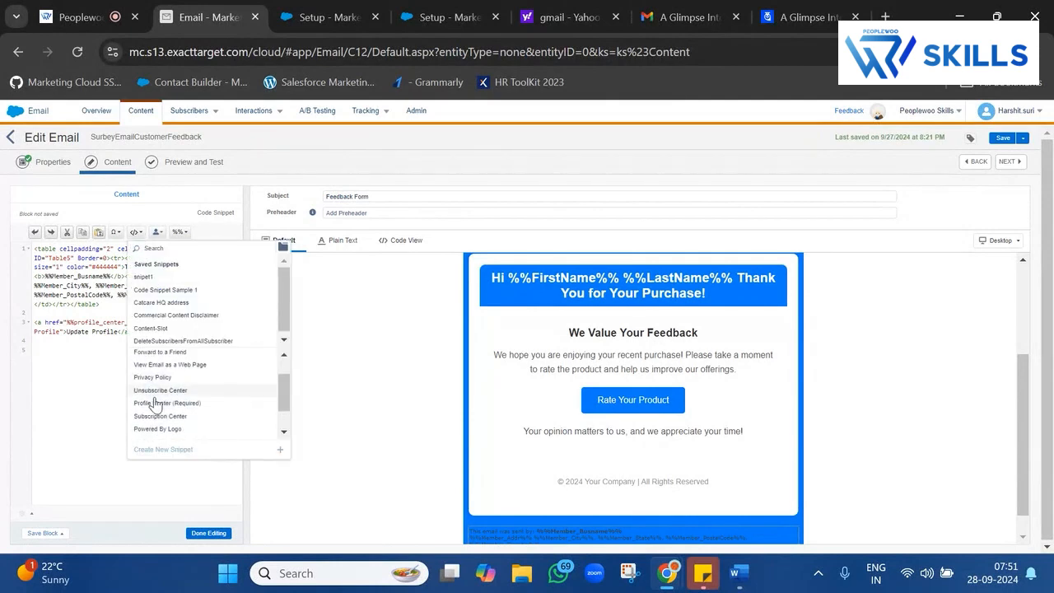
click(162, 392)
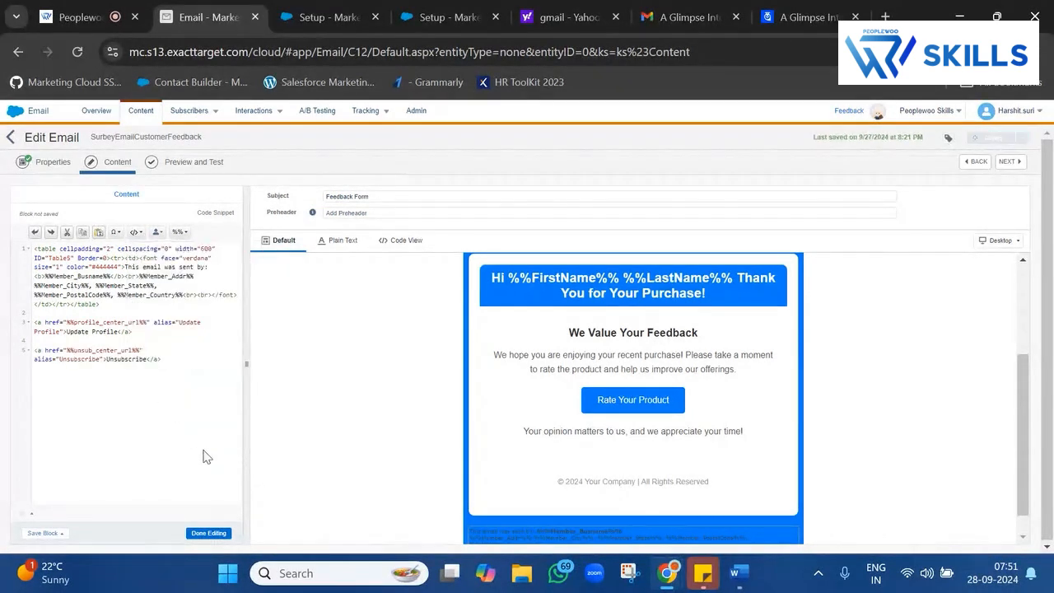
click(215, 534)
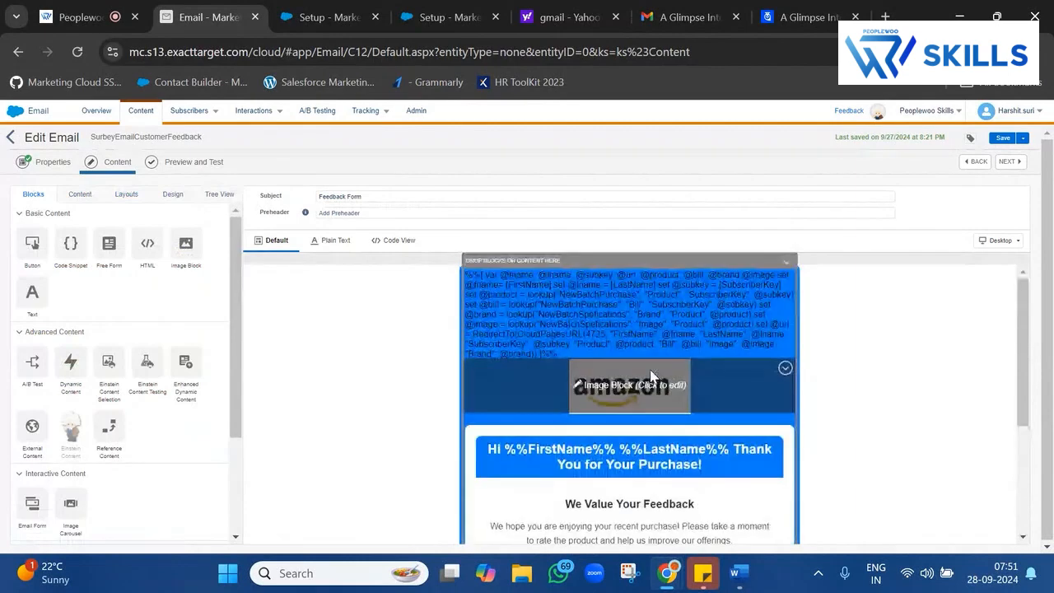
scroll(610, 422, down, 5)
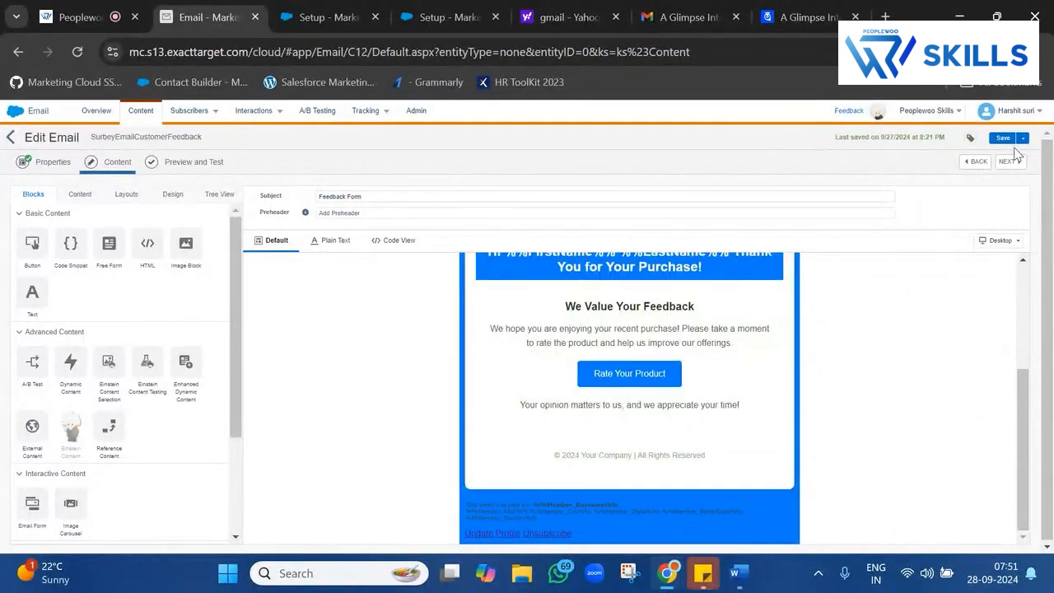
click(10, 140)
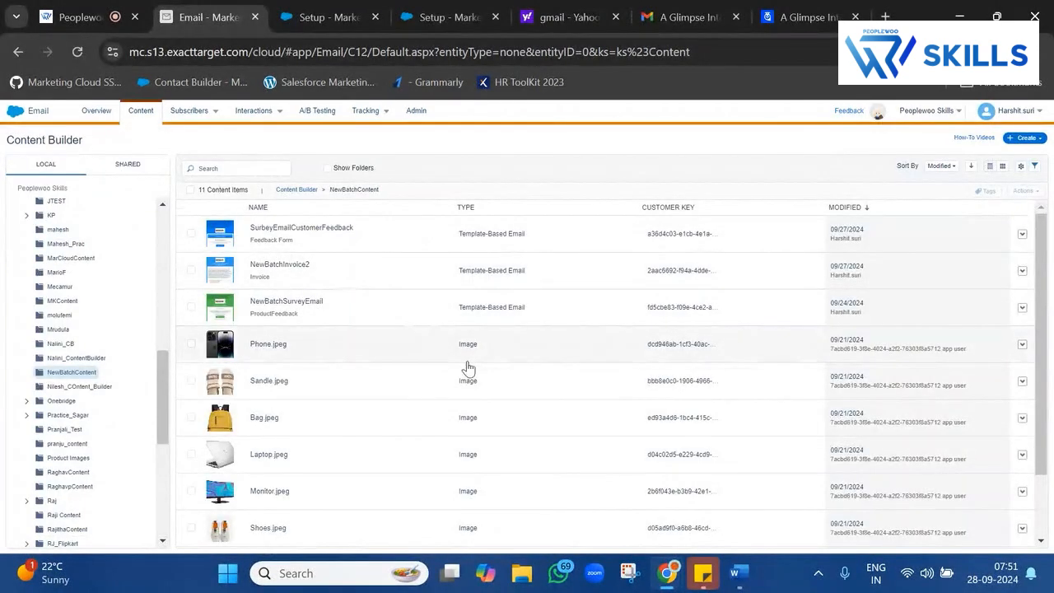
Recheck the SurbeyEmailCustomerFeedback content, then show that email's row actions in NewBatchContent.
click(352, 239)
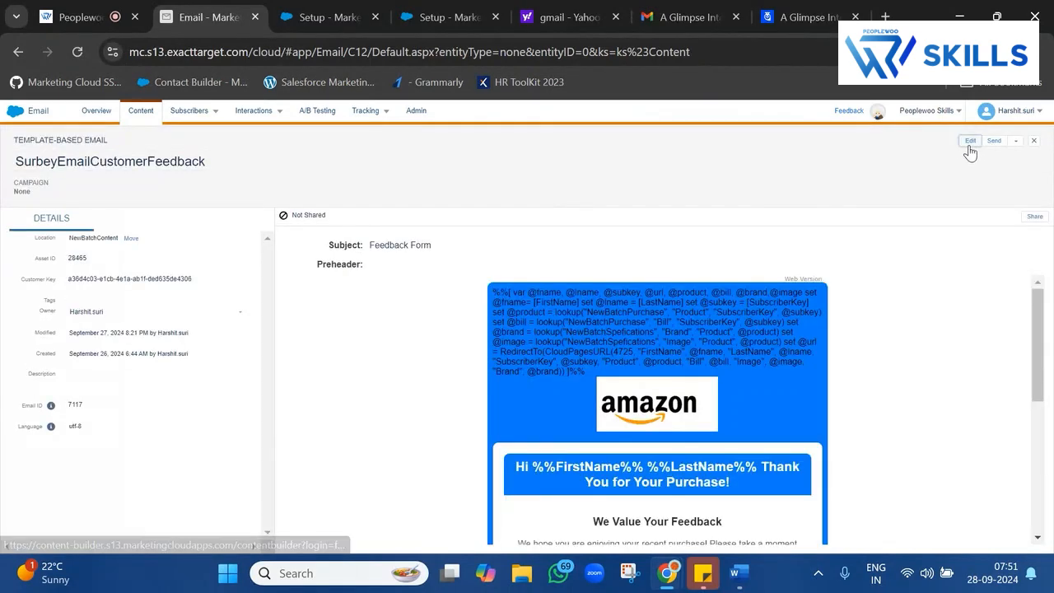
click(970, 141)
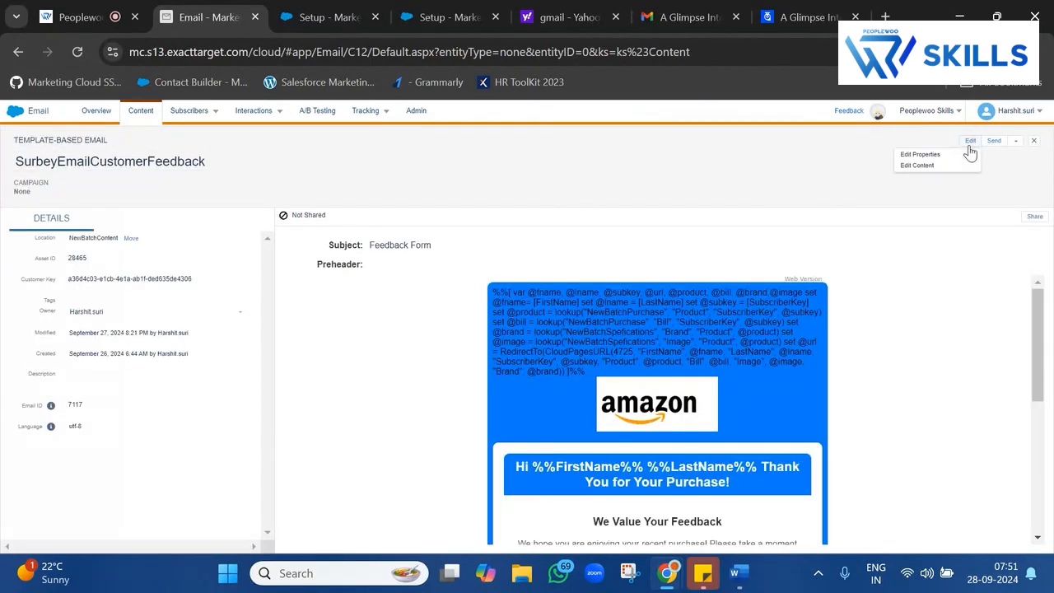
click(915, 165)
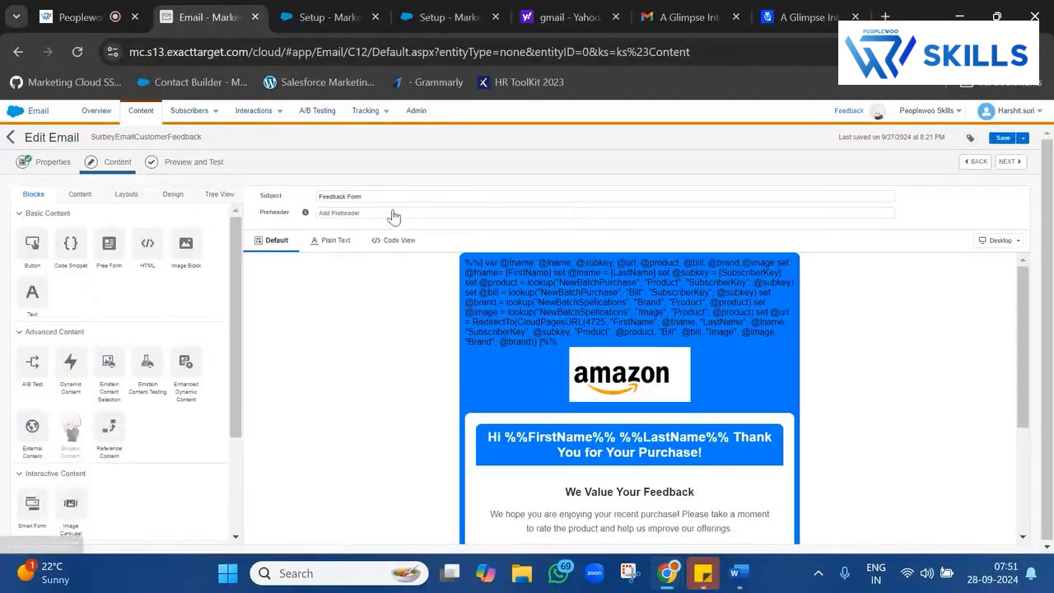
click(11, 138)
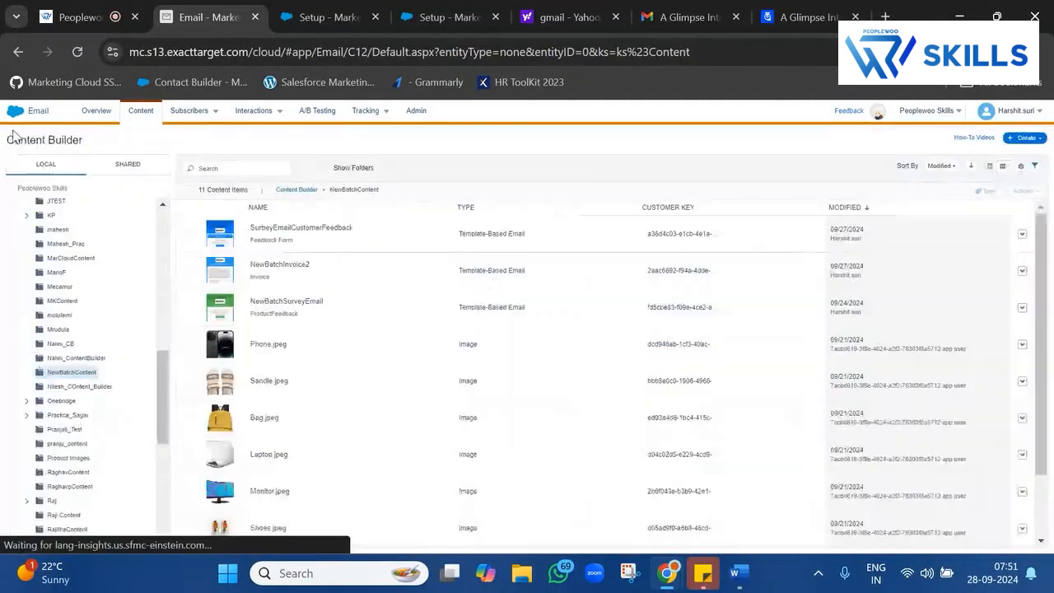
click(1022, 235)
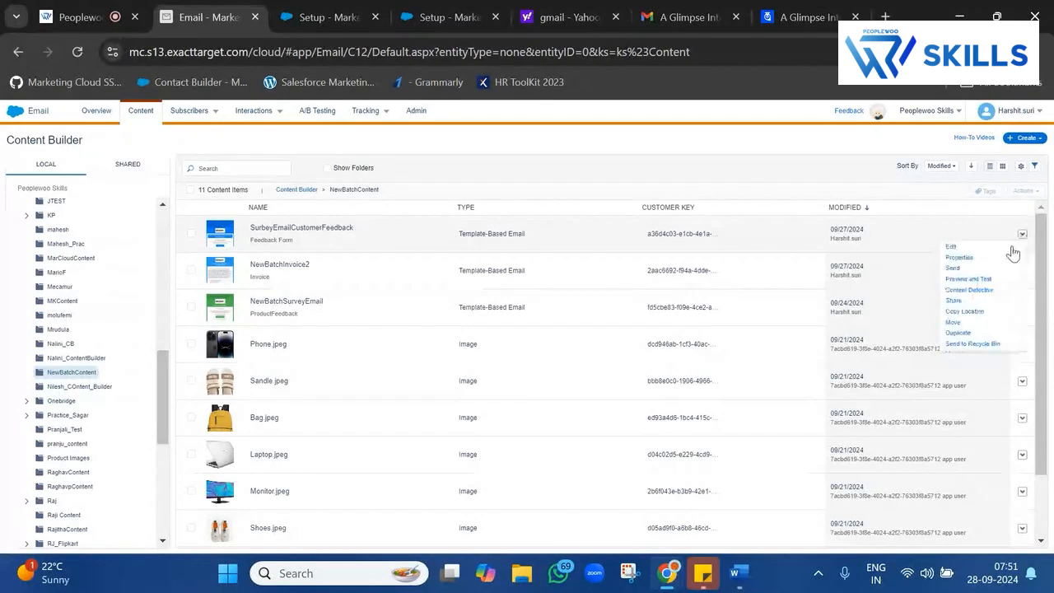
Start sending the feedback email and browse sender profiles, keeping 12345678Test.
click(980, 275)
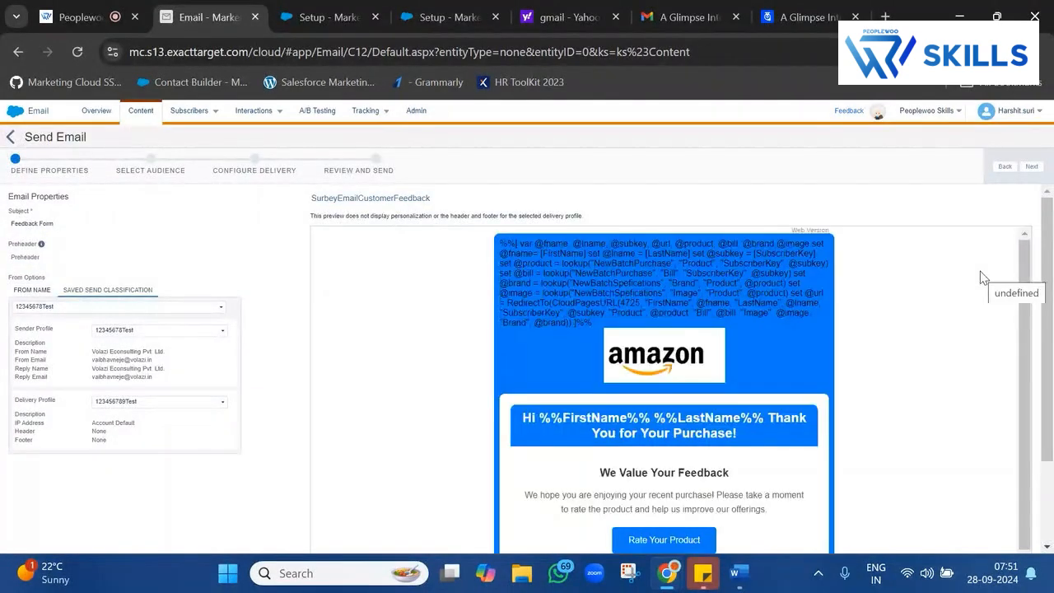
triple_click(185, 290)
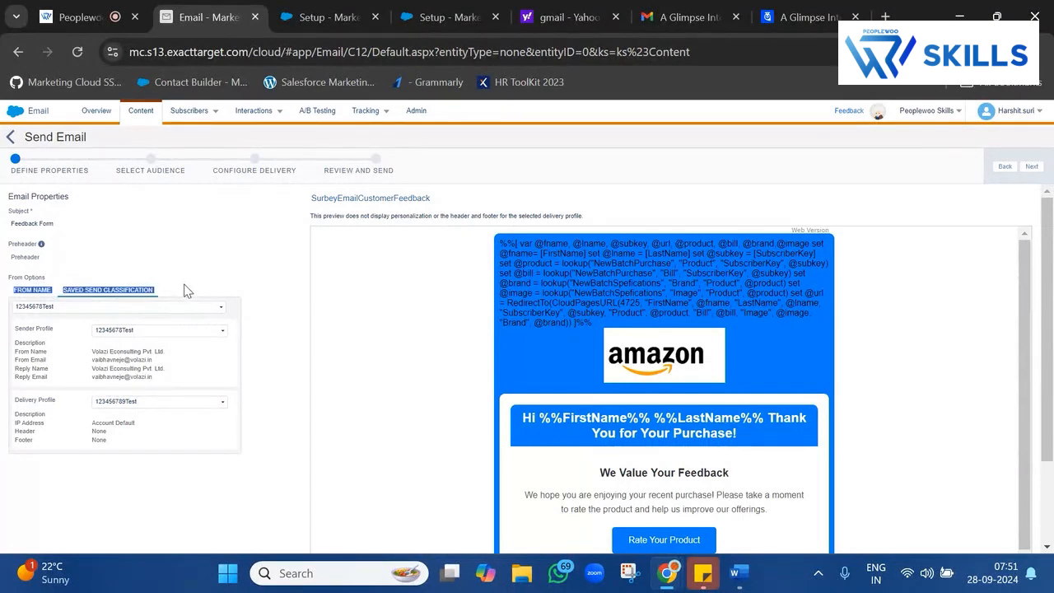
click(582, 250)
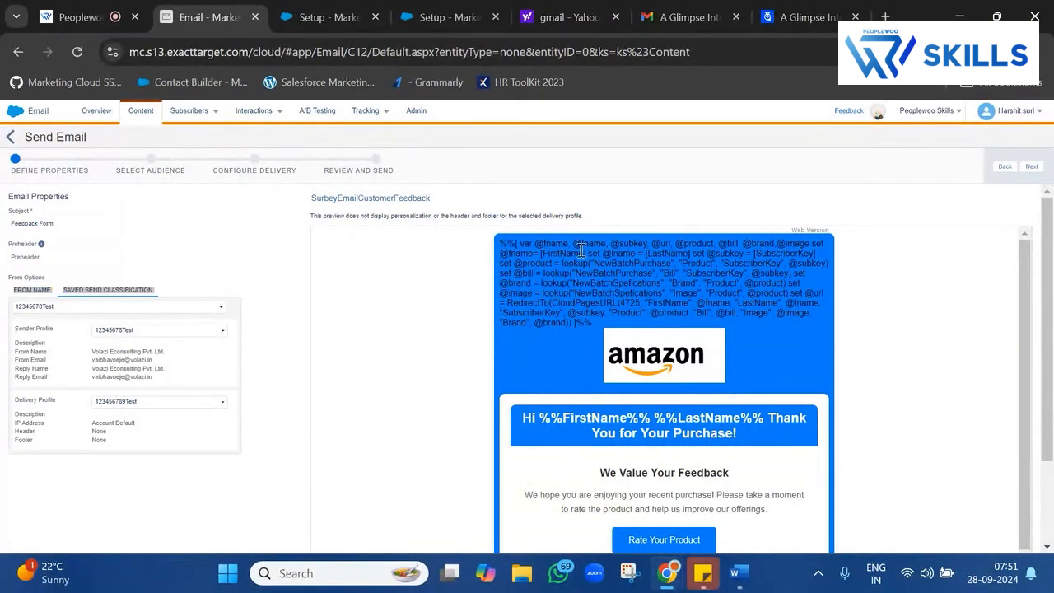
drag(581, 251, 769, 509)
scroll(700, 385, down, 3)
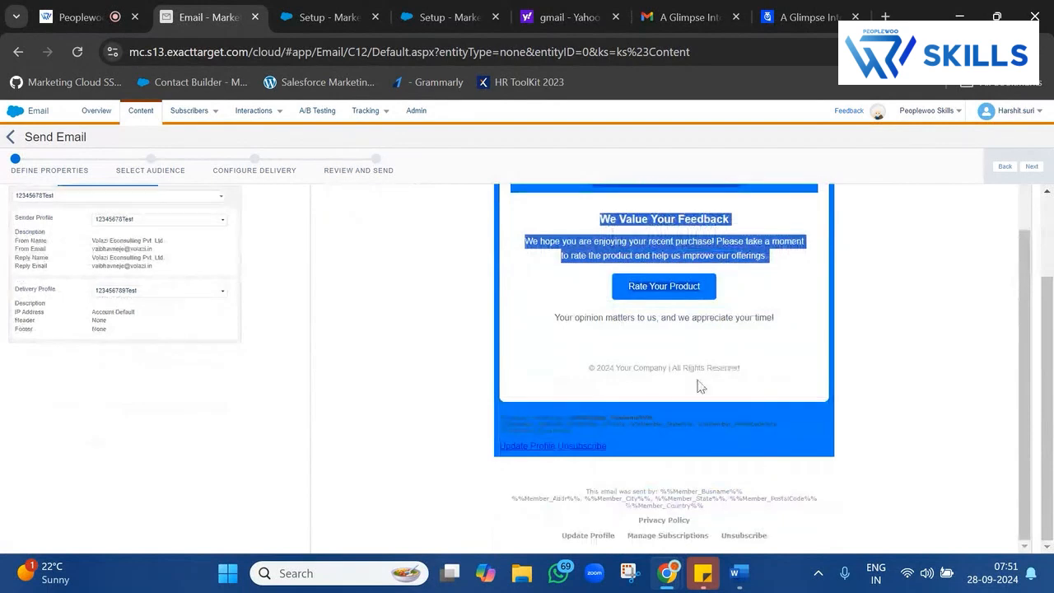
click(169, 219)
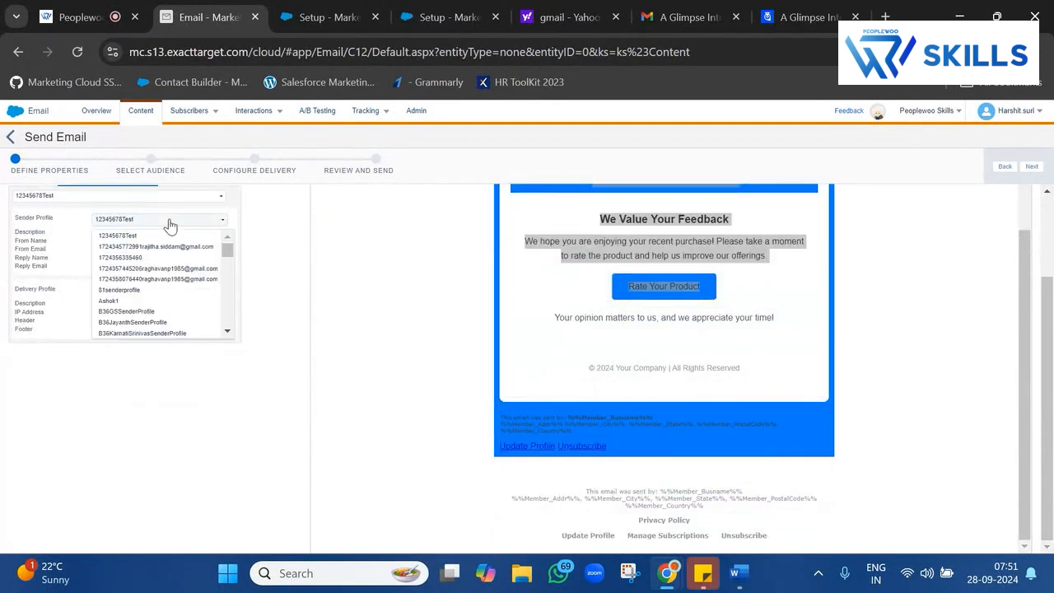
scroll(150, 302, down, 2)
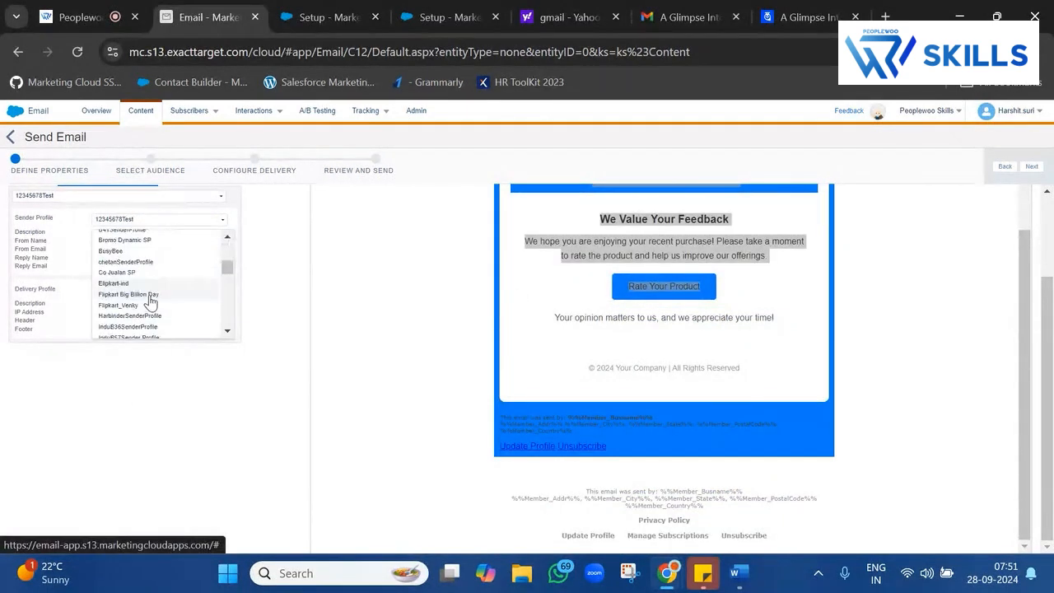
scroll(151, 302, down, 5)
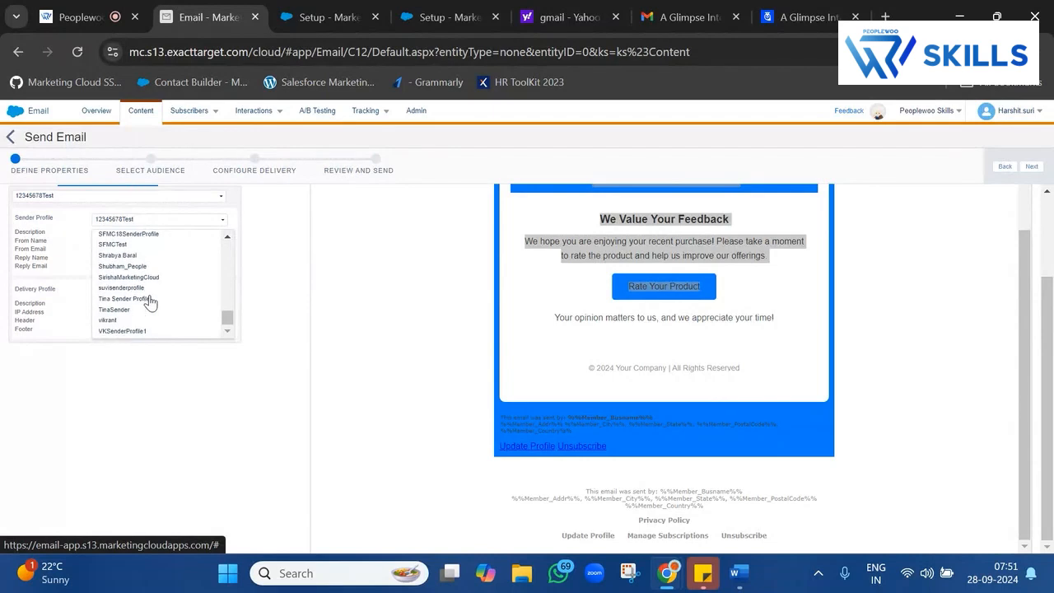
scroll(151, 302, up, 10)
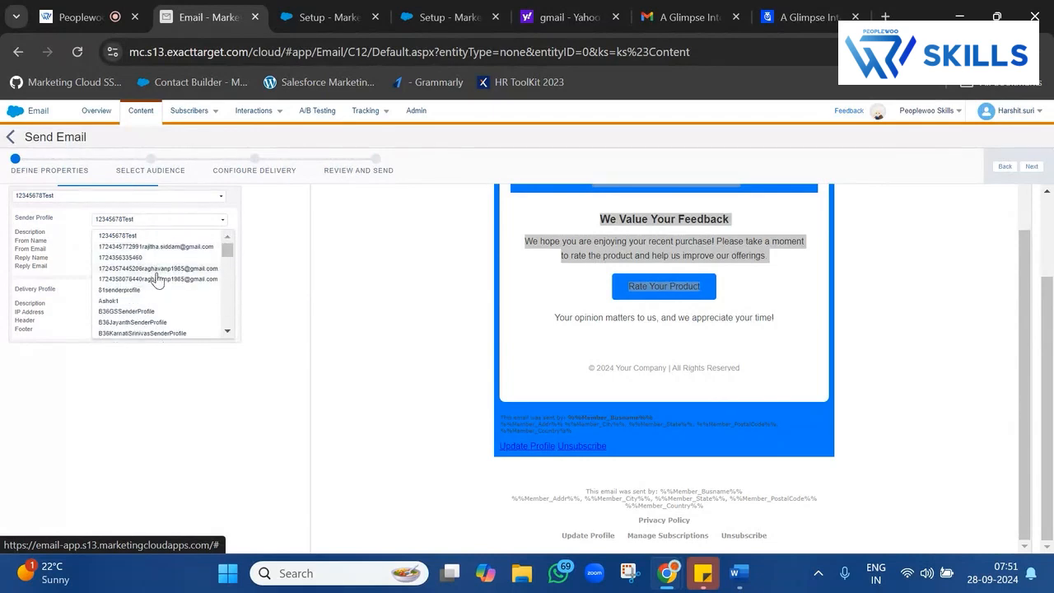
scroll(171, 284, down, 4)
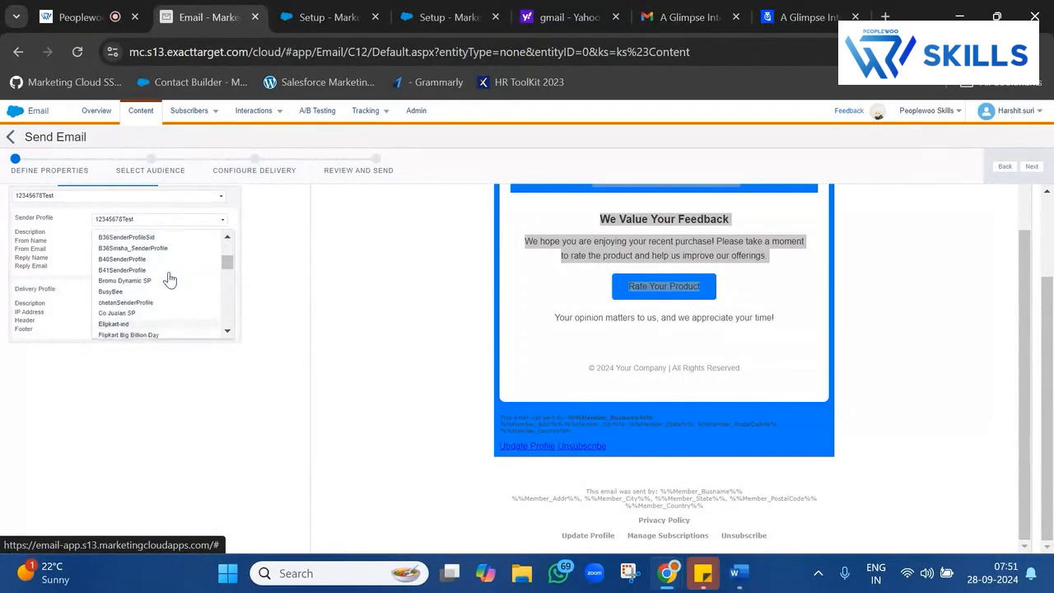
scroll(169, 280, down, 6)
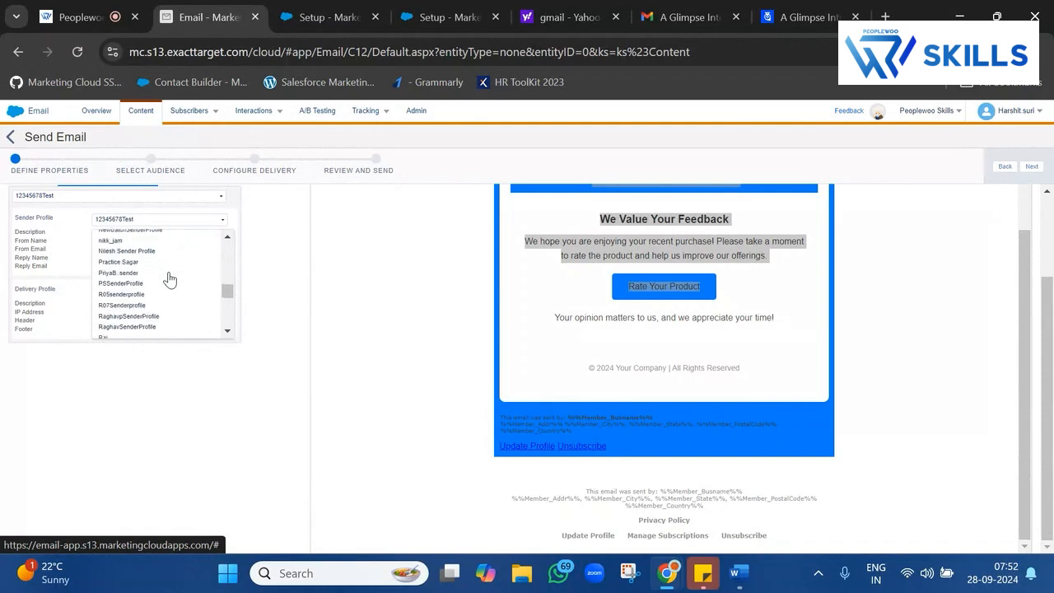
scroll(169, 280, down, 3)
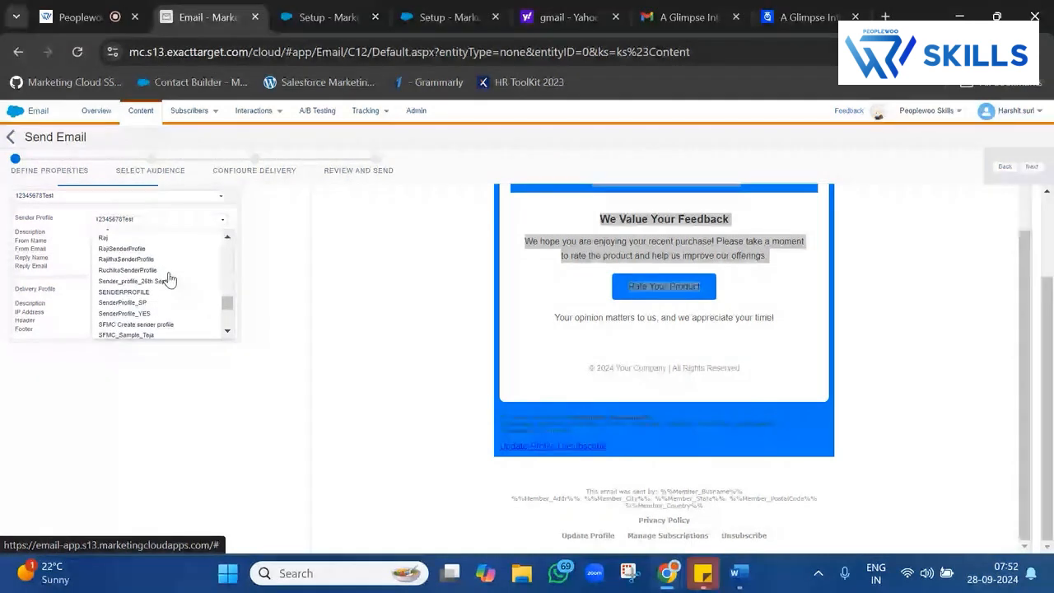
scroll(156, 304, down, 3)
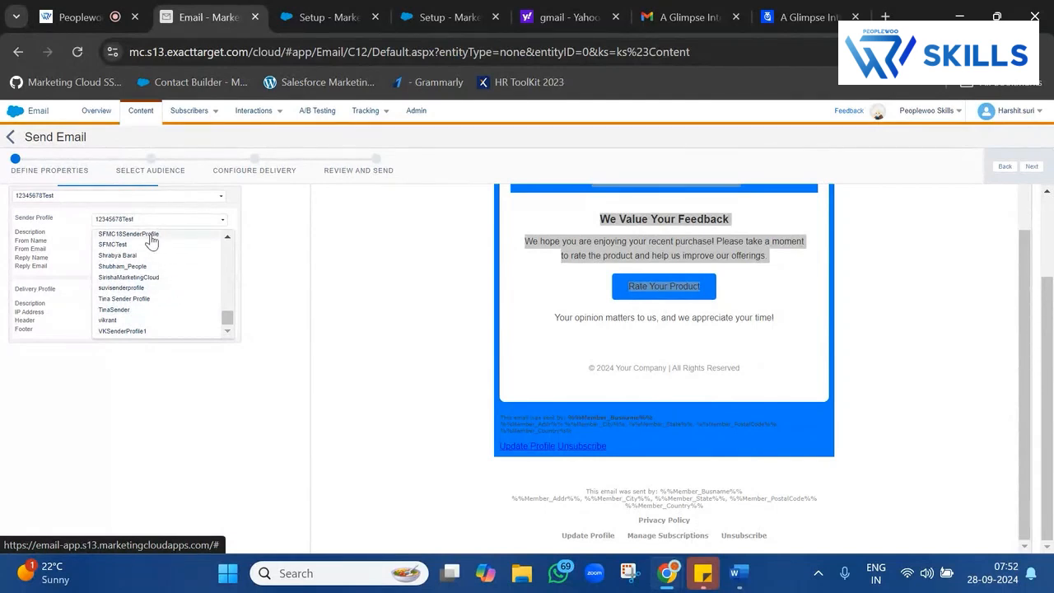
click(123, 387)
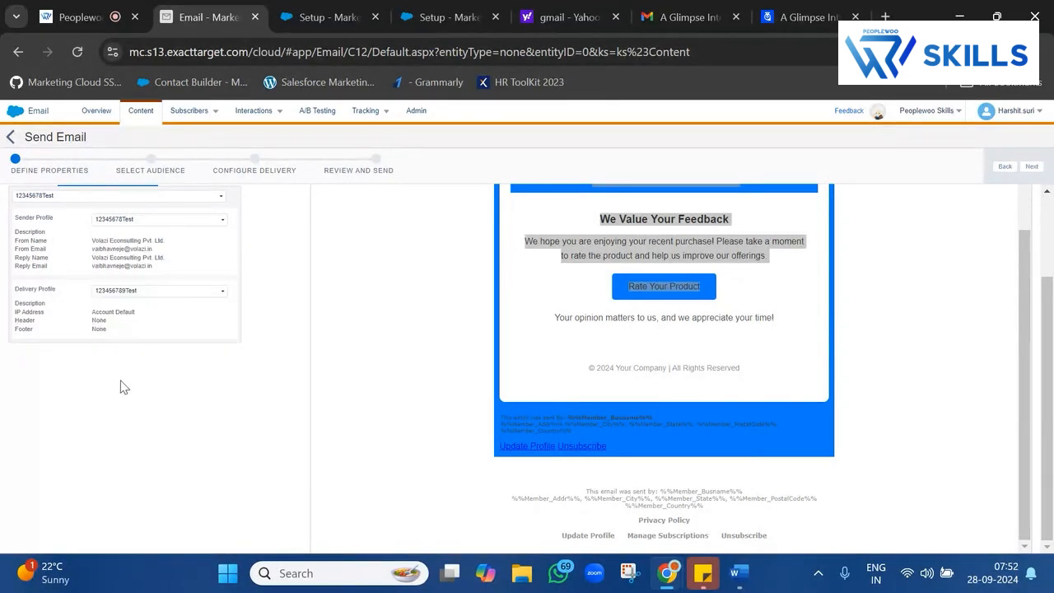
Choose send classification NewBatchSendClassifiction_Commerciaal so NewBatchSenderProfile and delivery profile fill in.
click(173, 196)
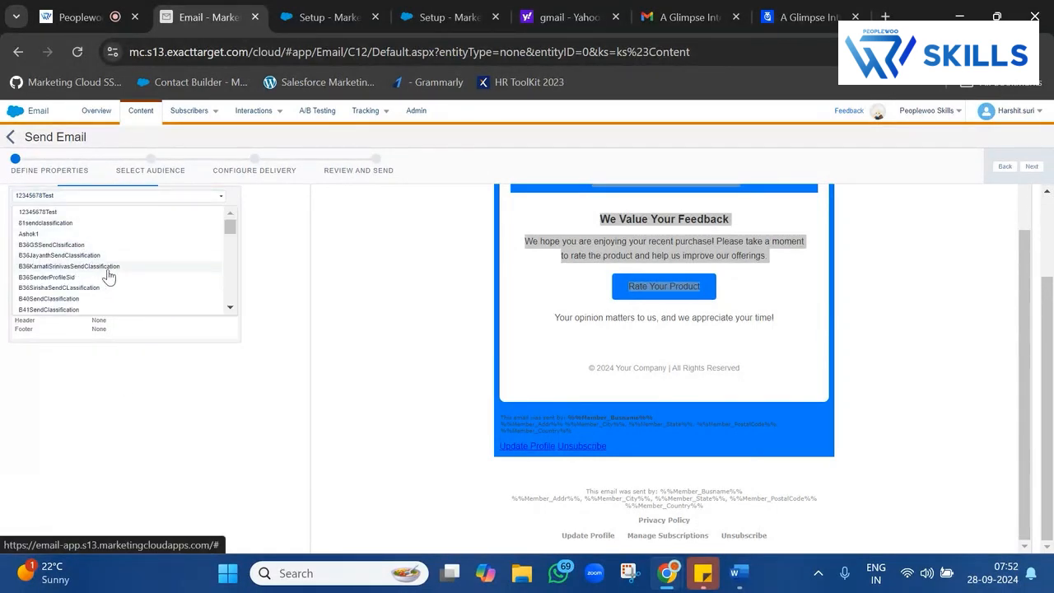
scroll(100, 304, down, 5)
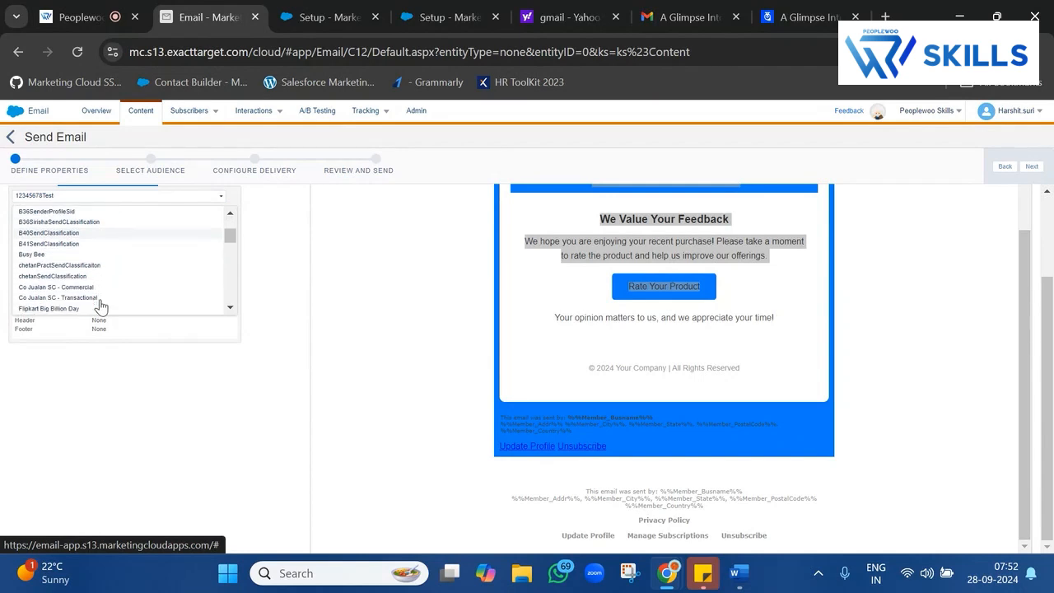
scroll(100, 305, down, 1)
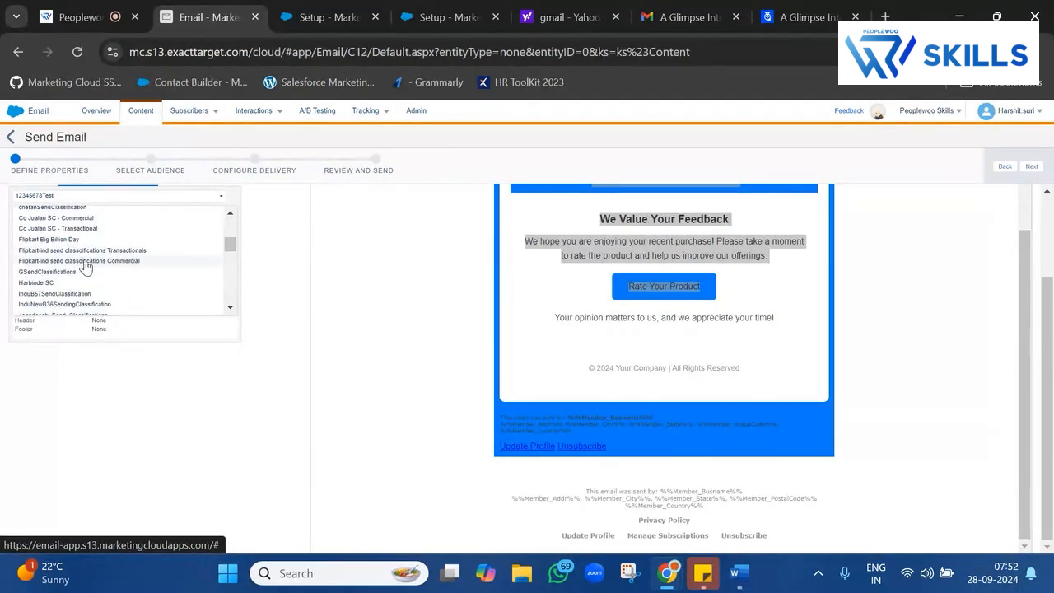
scroll(124, 319, down, 5)
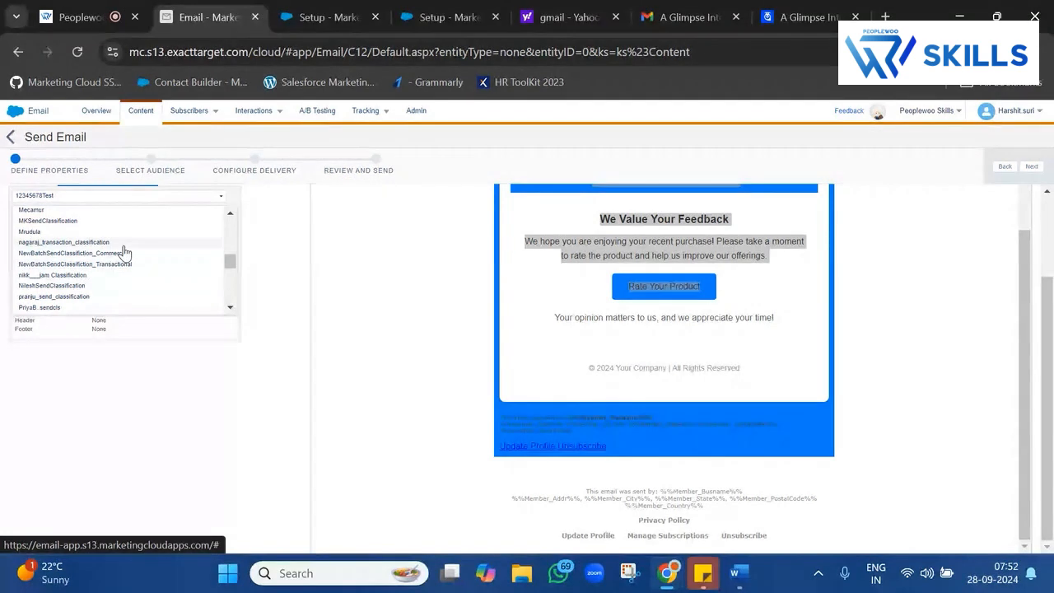
click(124, 255)
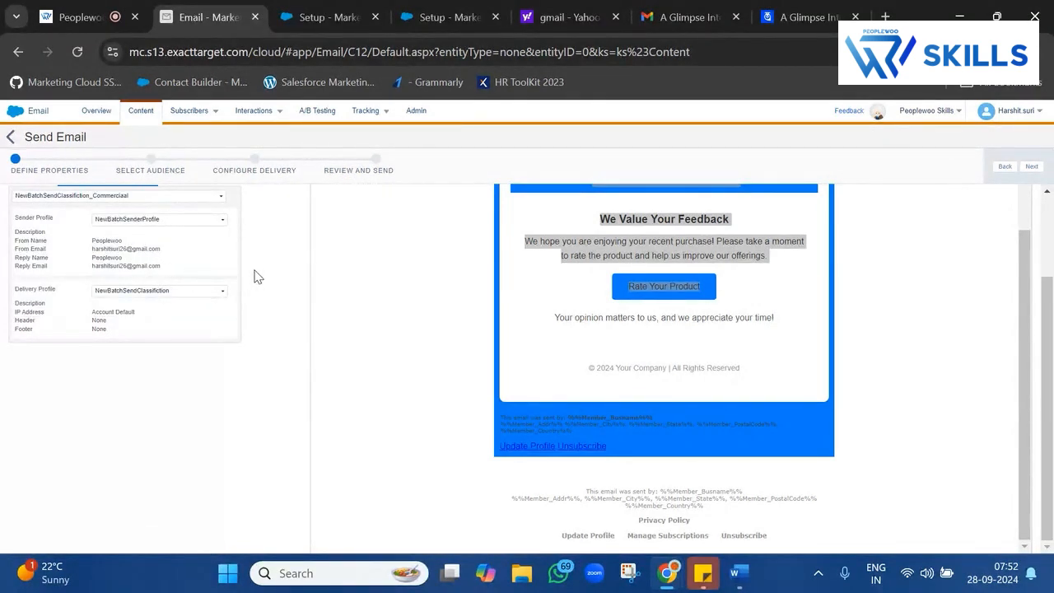
triple_click(45, 219)
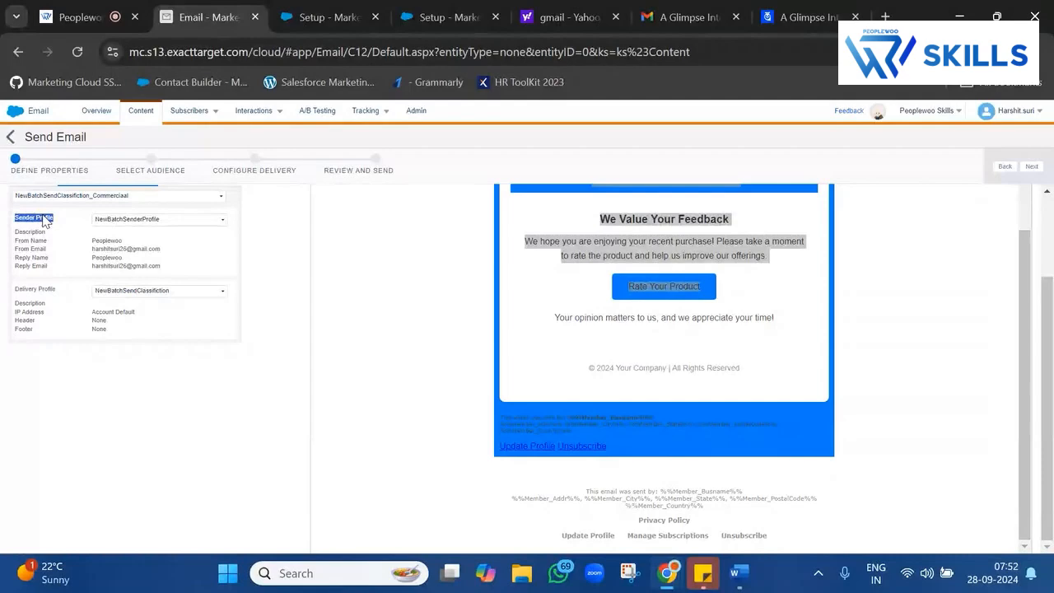
double_click(47, 289)
scroll(700, 354, up, 3)
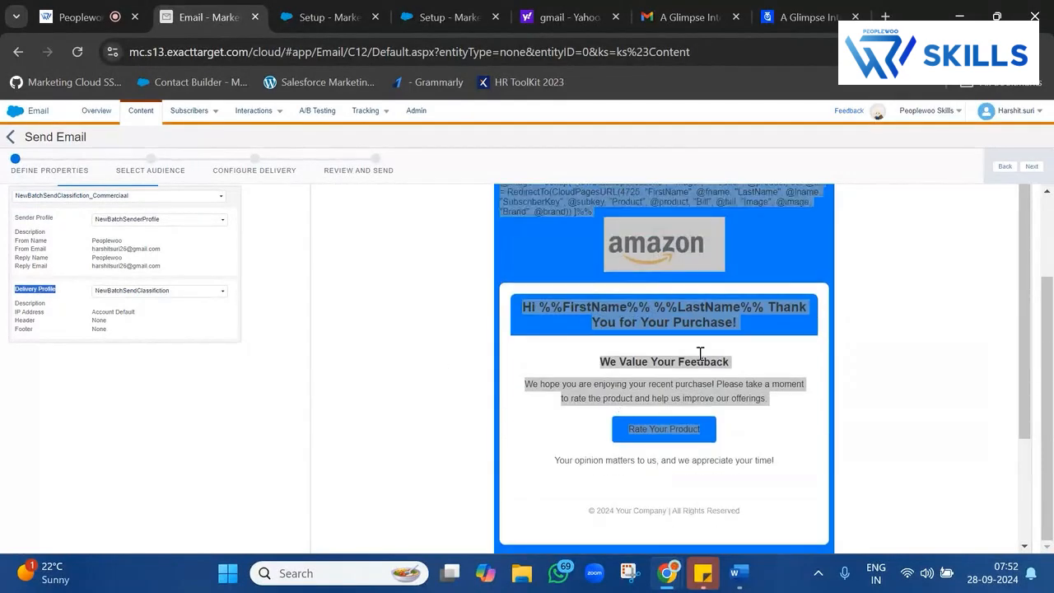
Move to the audience step and open the NewBatch data extensions folder.
click(1027, 168)
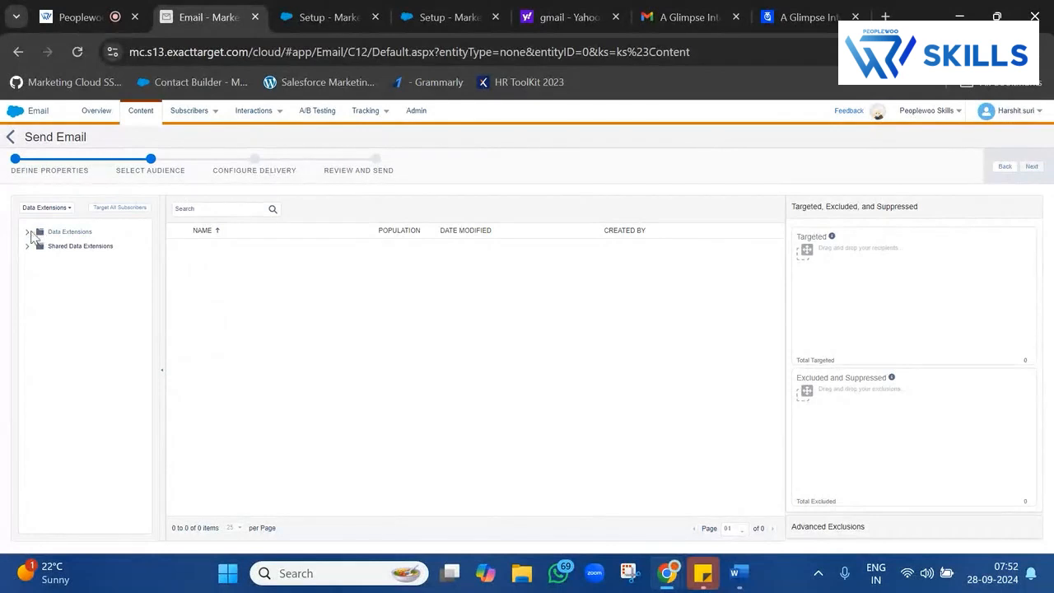
click(27, 234)
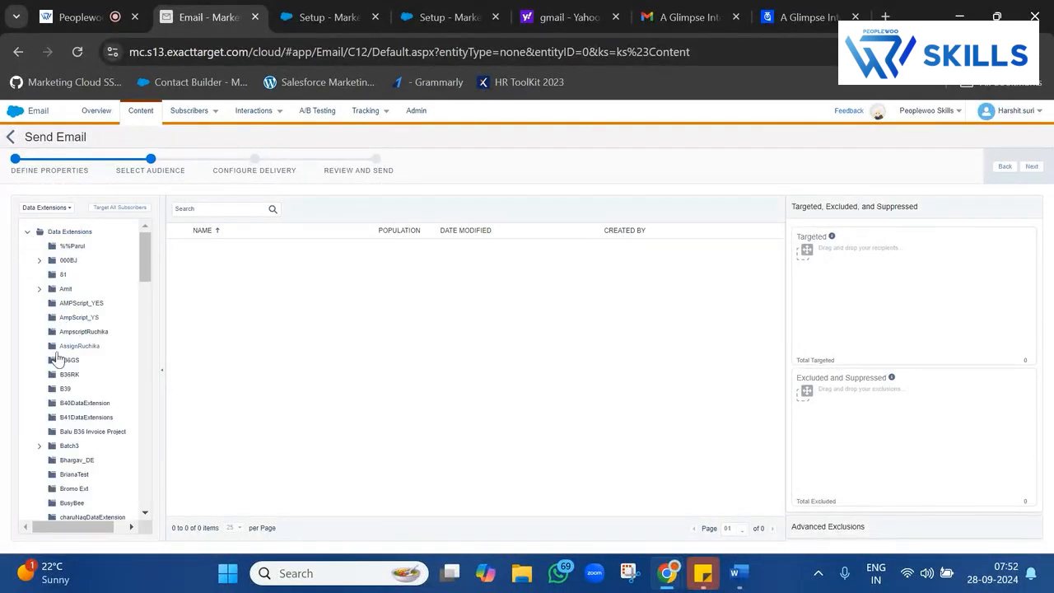
scroll(69, 420, down, 1)
scroll(70, 420, down, 6)
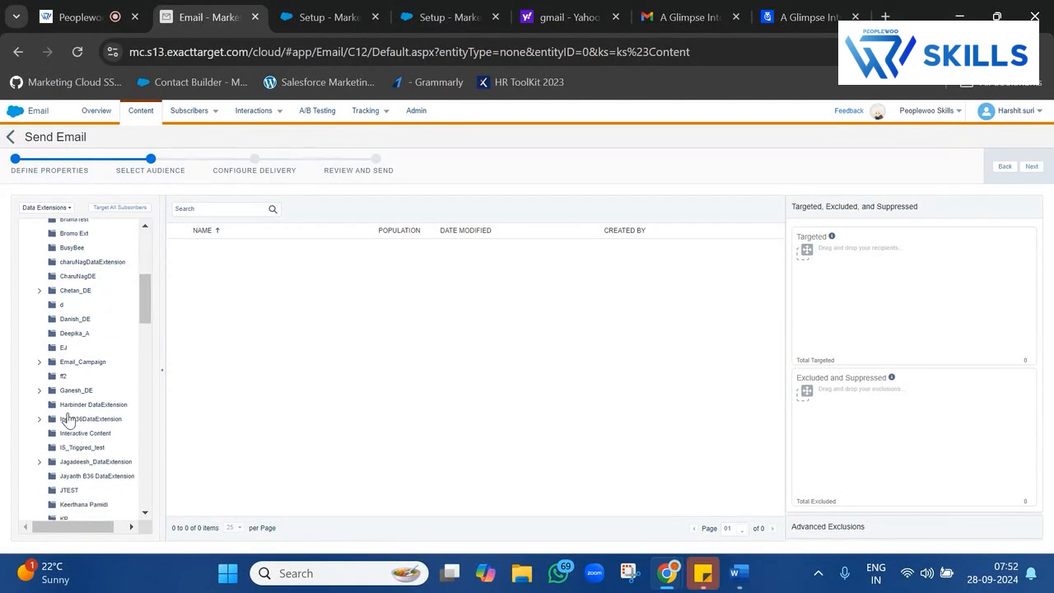
scroll(69, 420, down, 5)
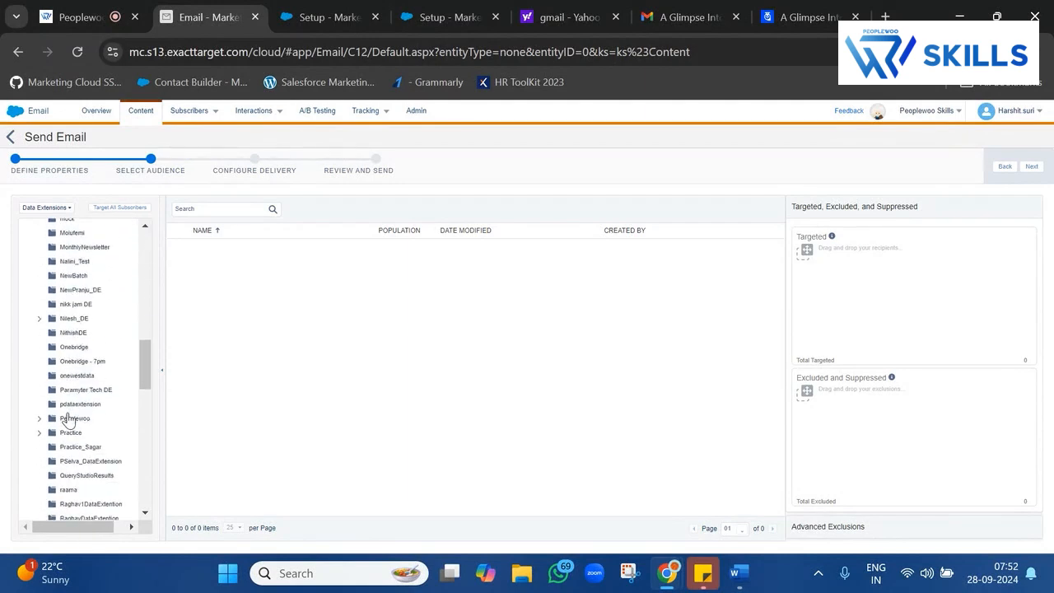
click(95, 323)
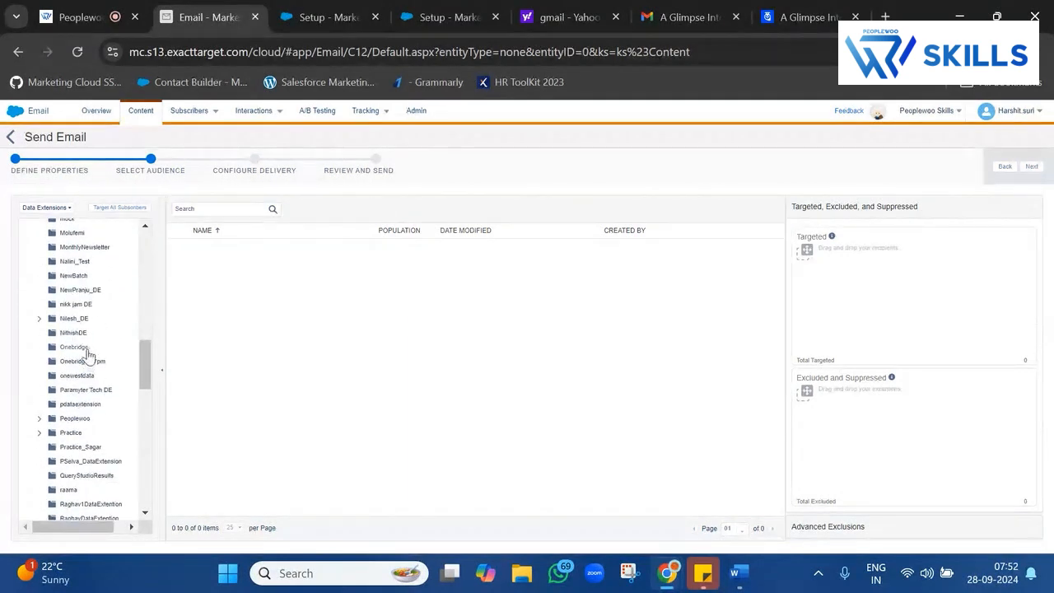
key(ctrl+f)
text(new)
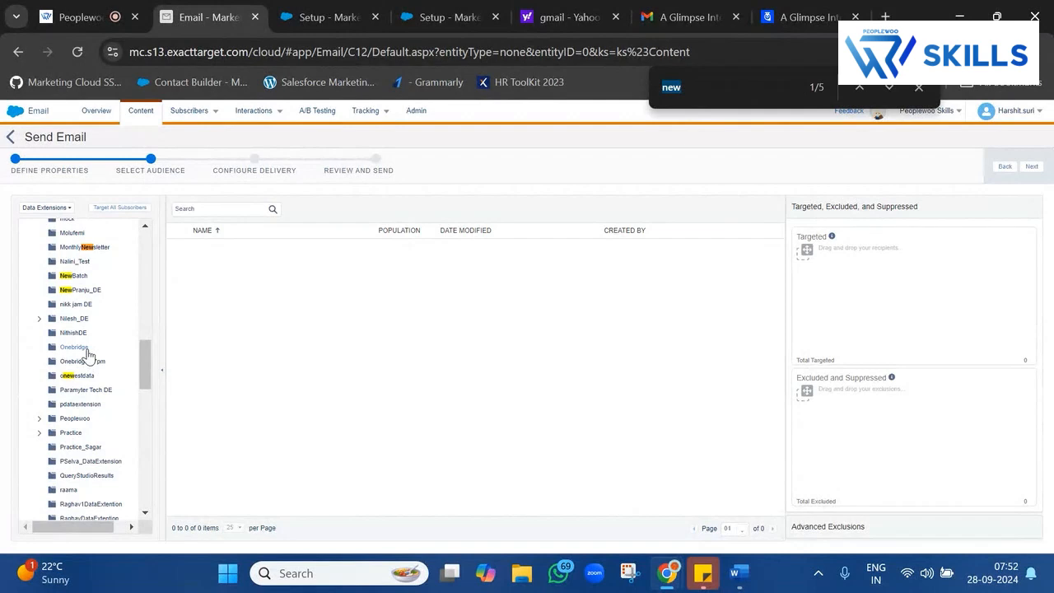
click(78, 276)
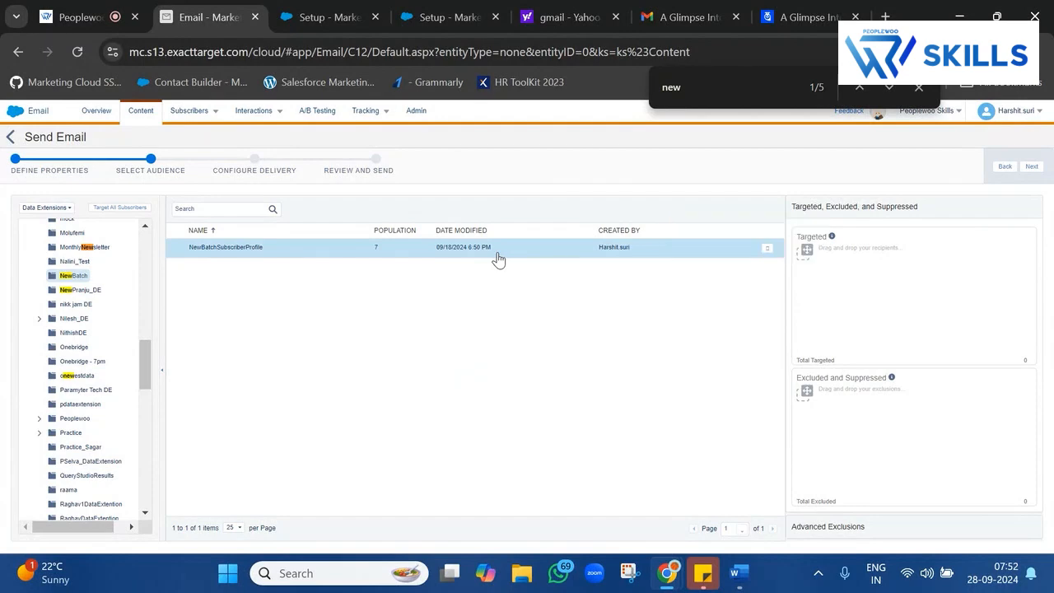
Target NewBatchSubscriberProfile using All Subscribers as the publication list.
drag(496, 251, 824, 294)
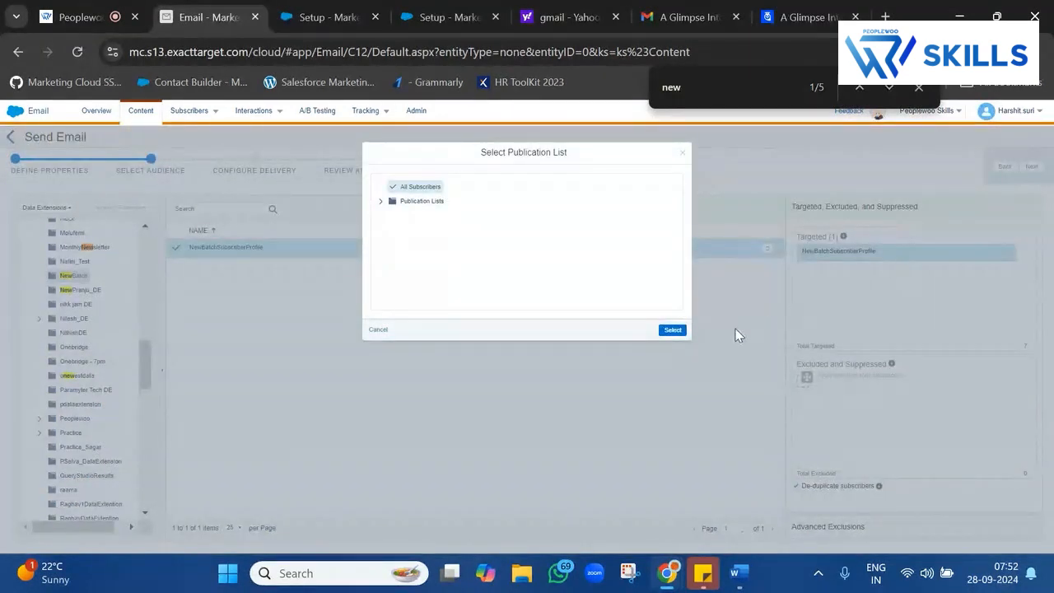
click(672, 330)
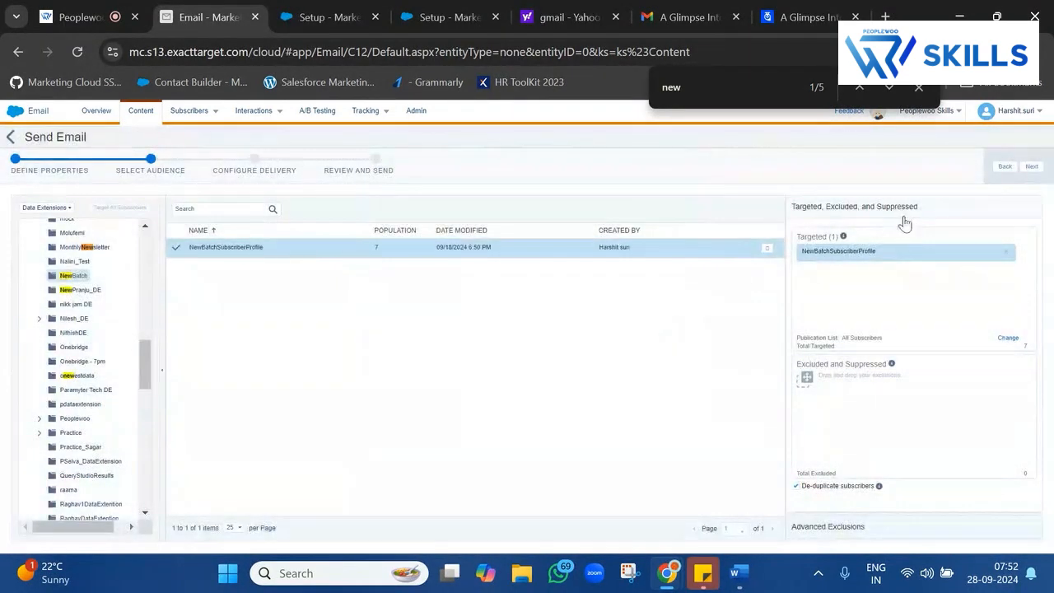
double_click(841, 251)
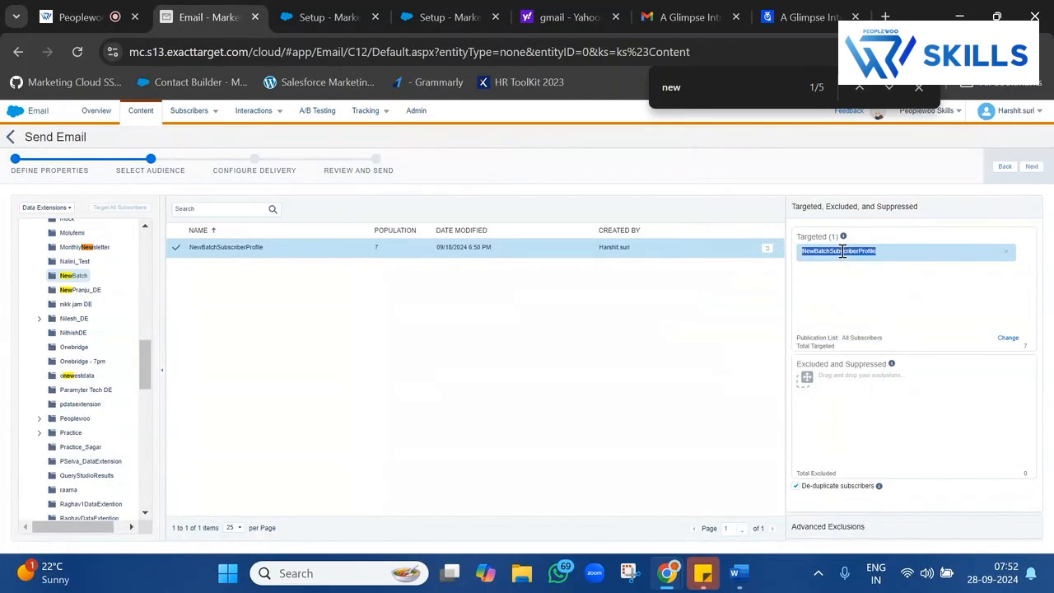
Keep immediate delivery, confirm the email is ready, and send to the 7 subscribers.
click(1032, 167)
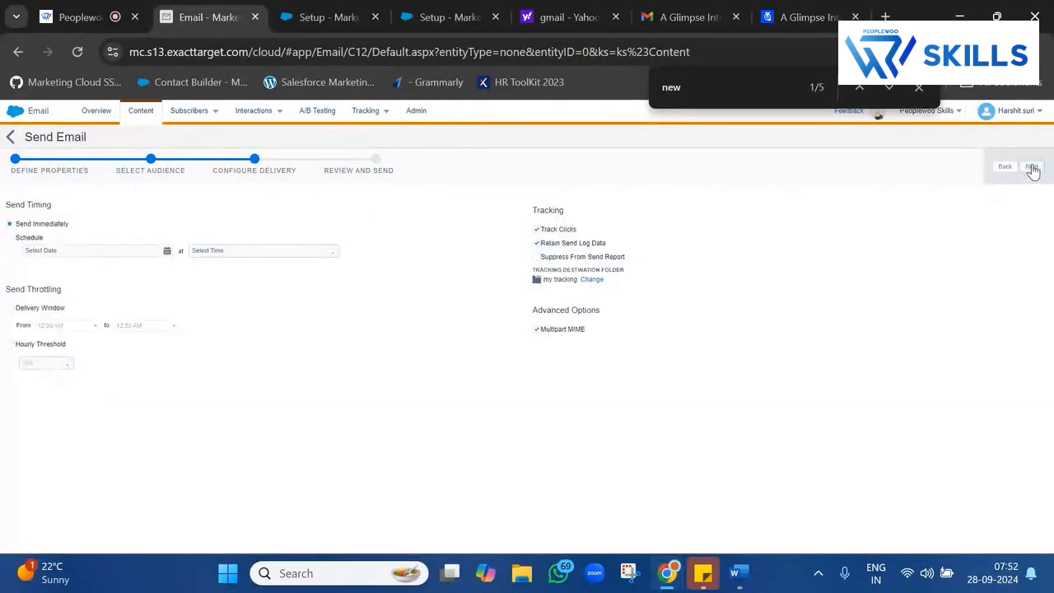
click(1030, 168)
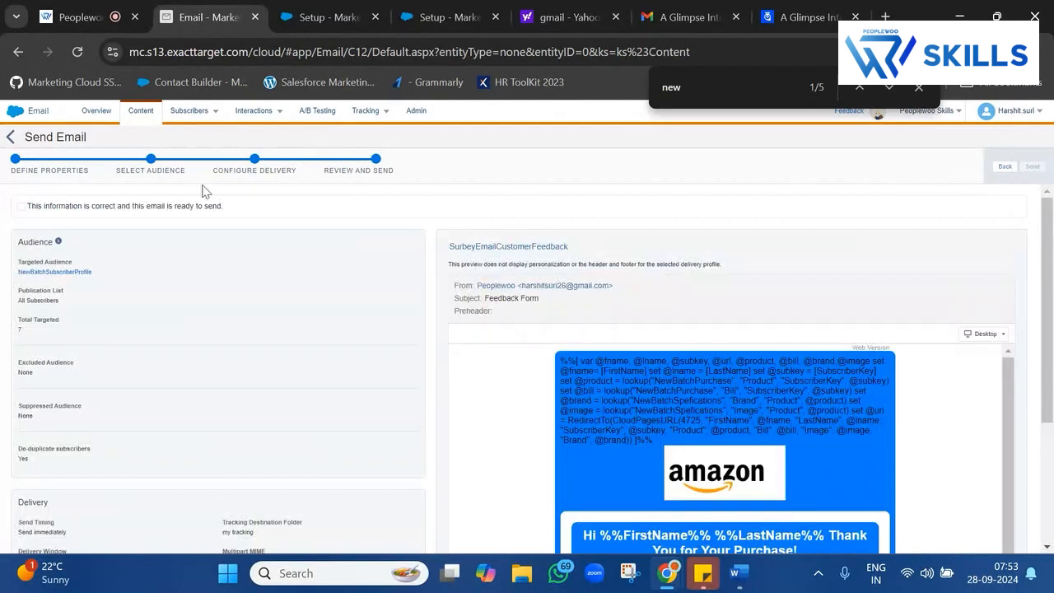
click(156, 206)
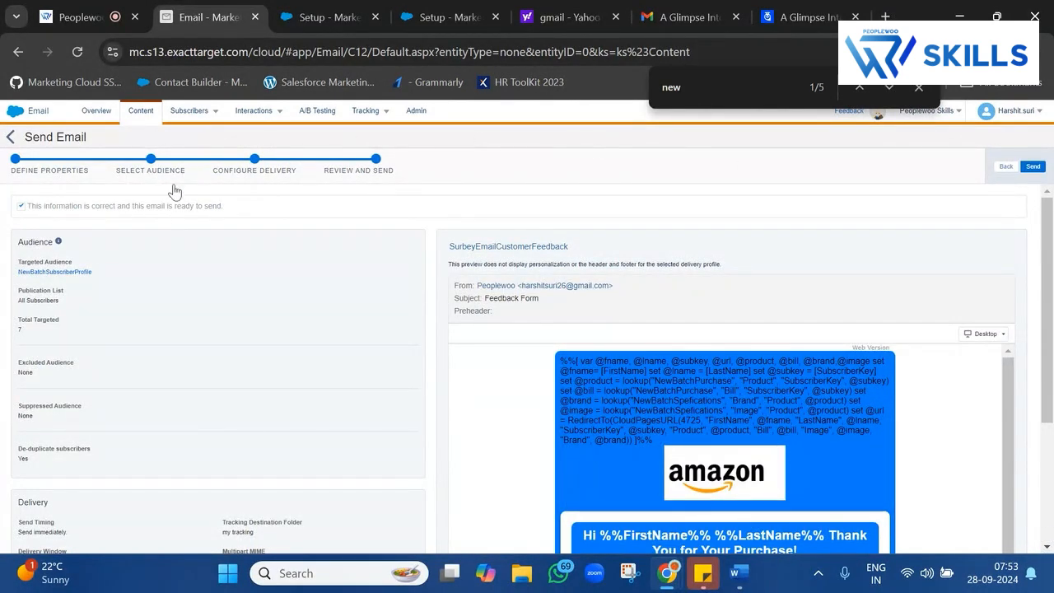
click(919, 88)
click(1033, 167)
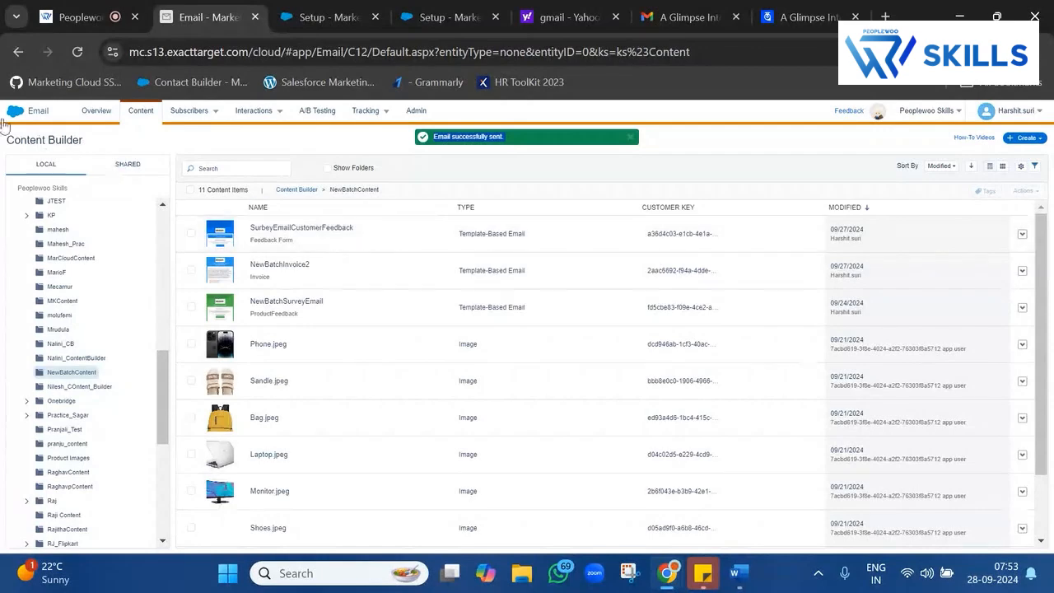
Bring up the Journey Builder submenu from the Marketing Cloud menu.
mouse_move(4, 121)
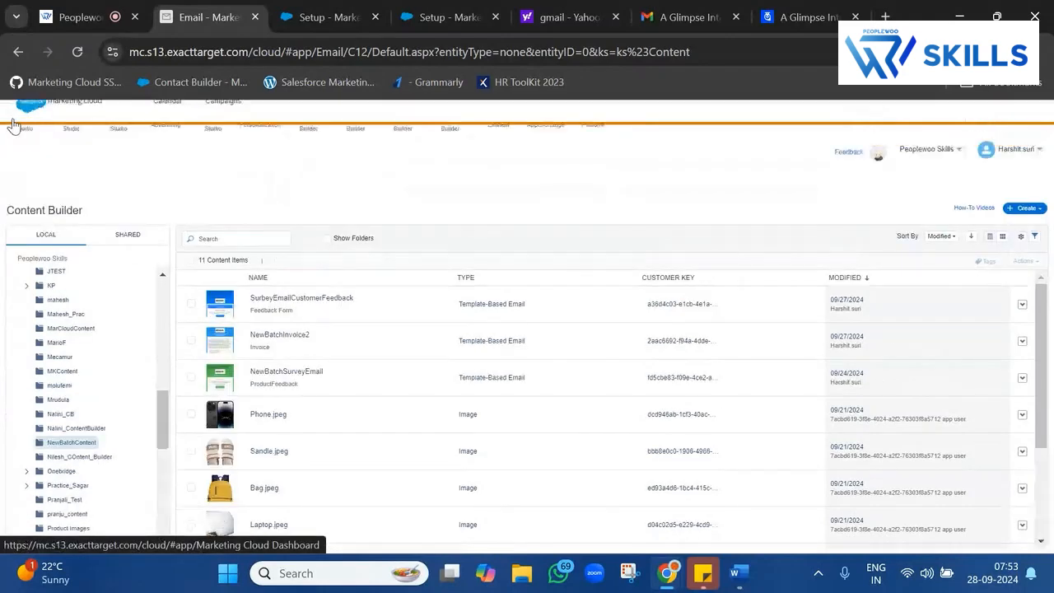
mouse_move(356, 177)
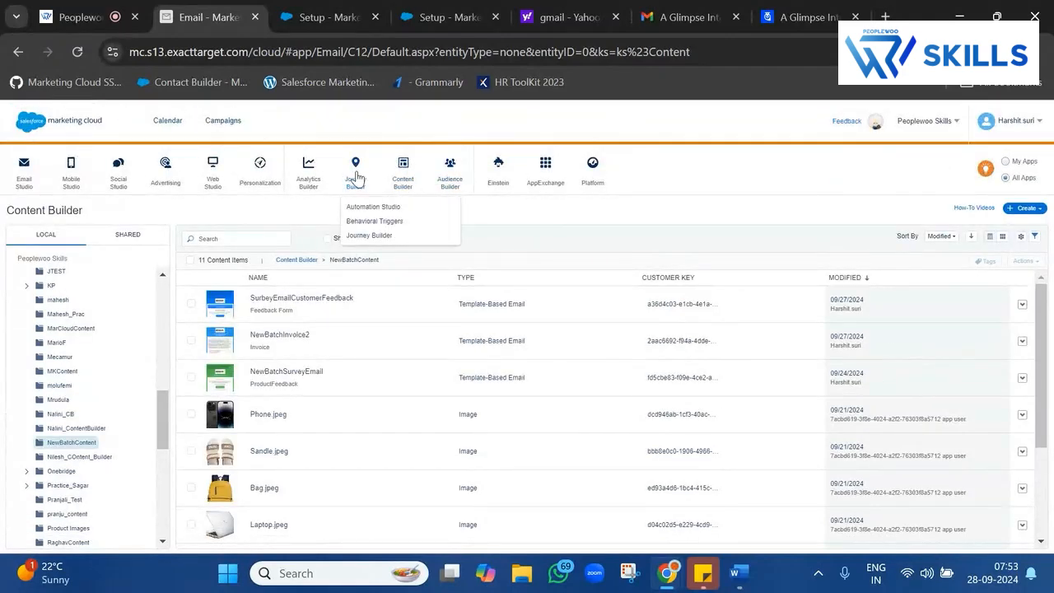